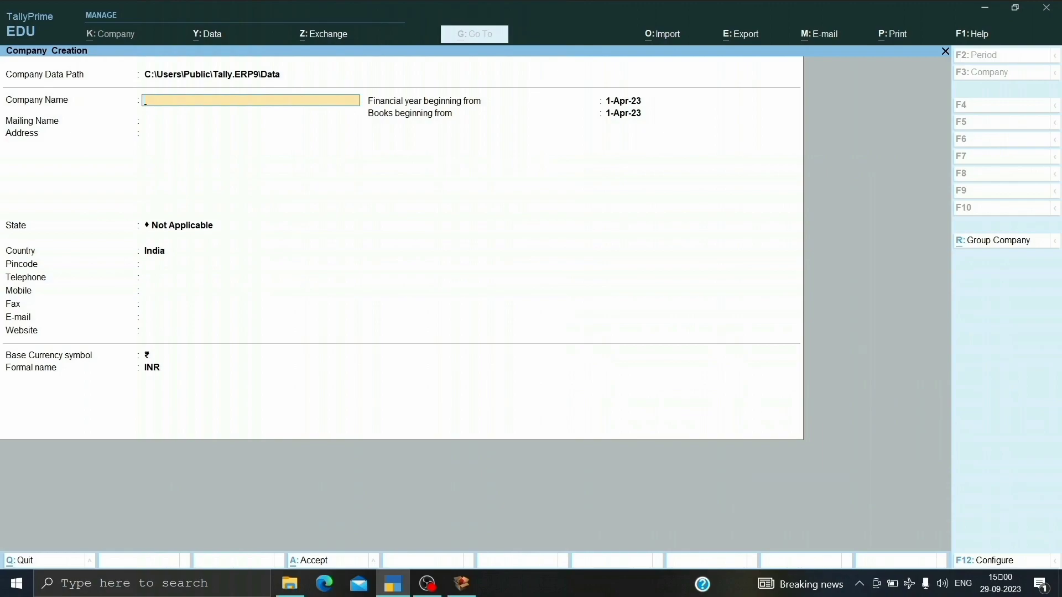
# Enter the company name Ram Pvt . Ltd., keep it as the mailing name, and fill in the company's address.
pyautogui.write('Ram Pvt . Ltd')
pyautogui.press('Return')
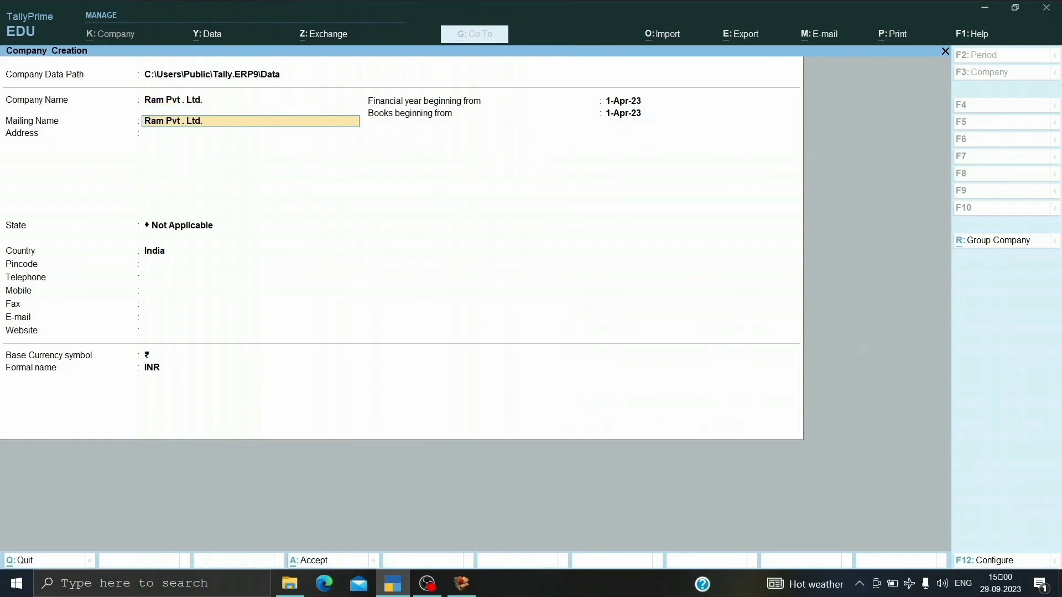
pyautogui.press('Return')
pyautogui.write('Mayapuri Phase 2')
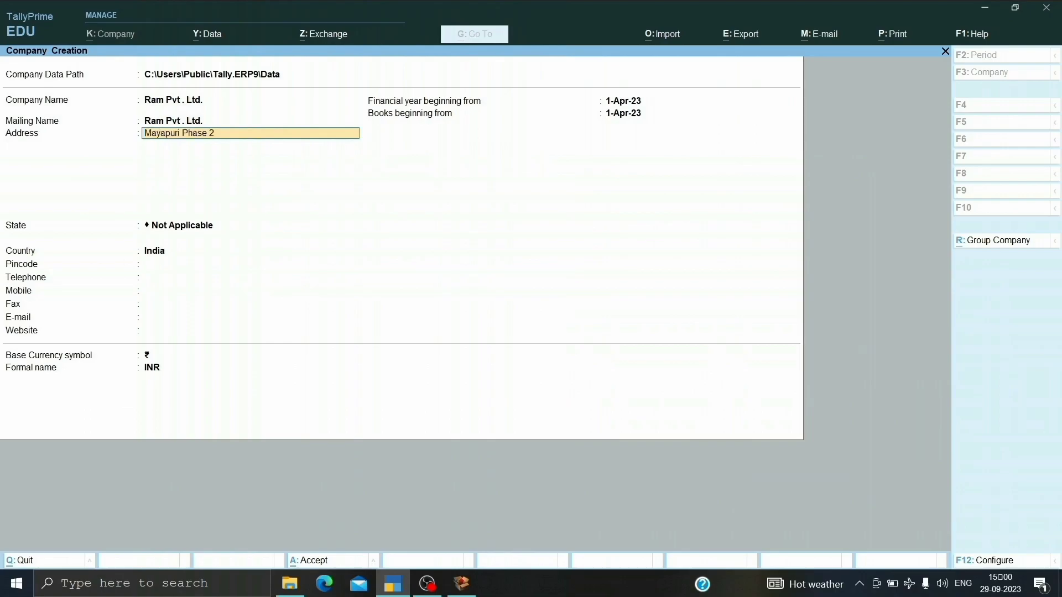
pyautogui.press('Return')
pyautogui.press('Return')
# Set the company's state to Delhi and enter its pincode.
pyautogui.write('D')
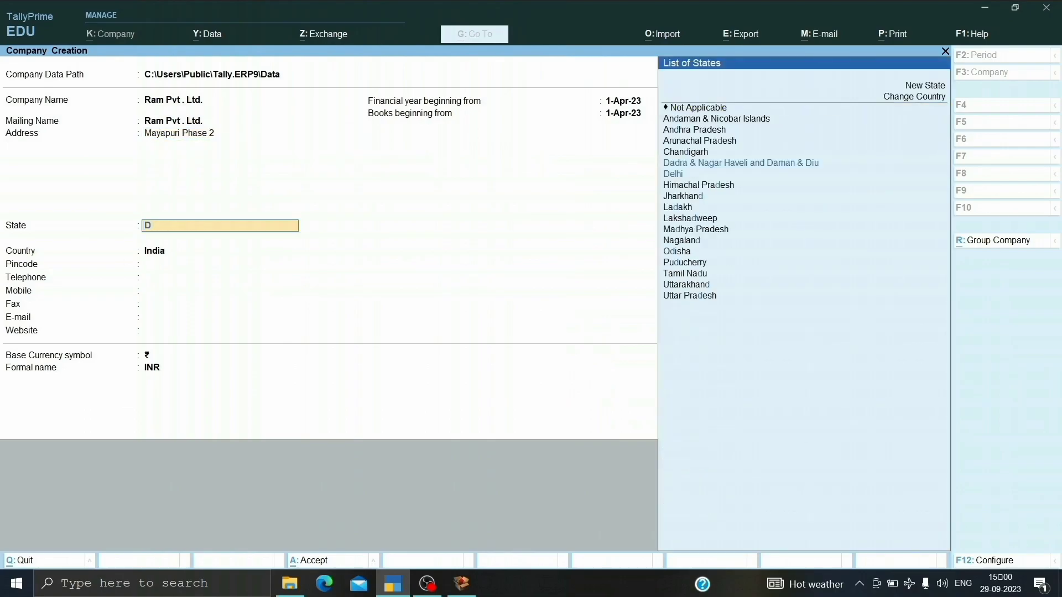
pyautogui.write('elhi')
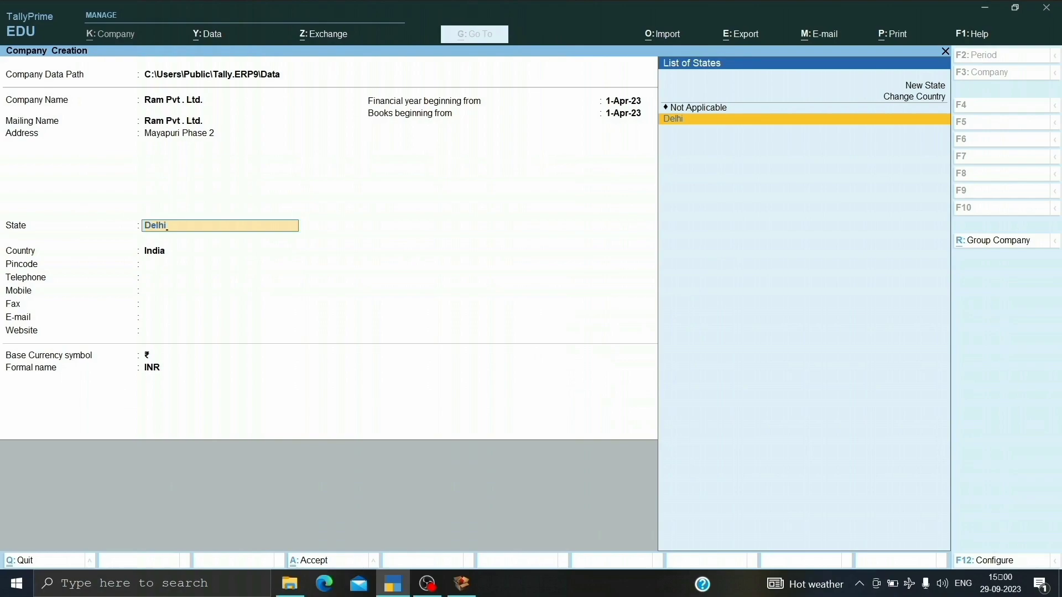
pyautogui.press('Return')
pyautogui.write('110025')
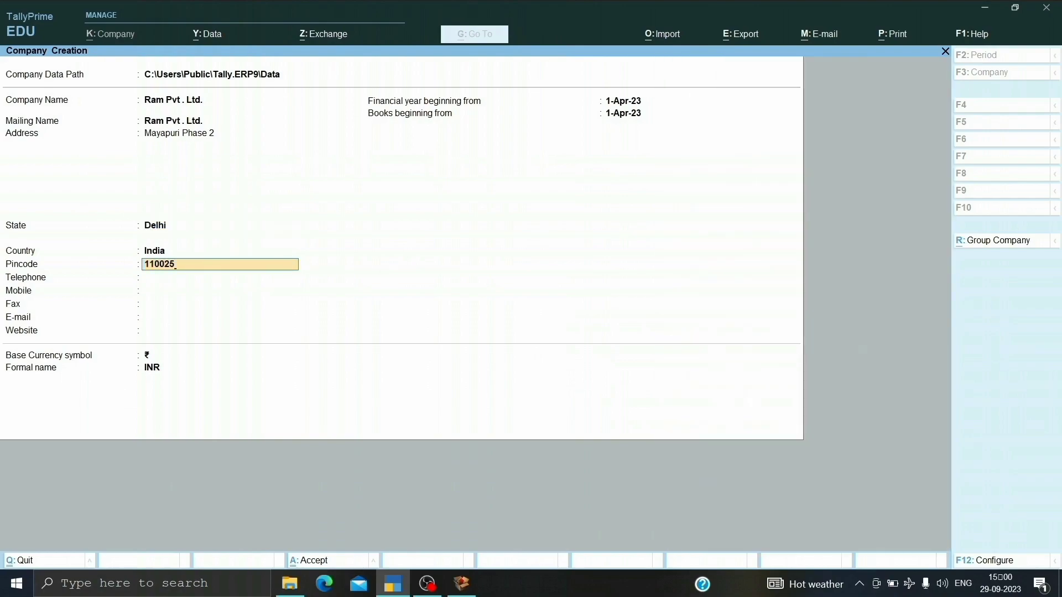
pyautogui.press('Return')
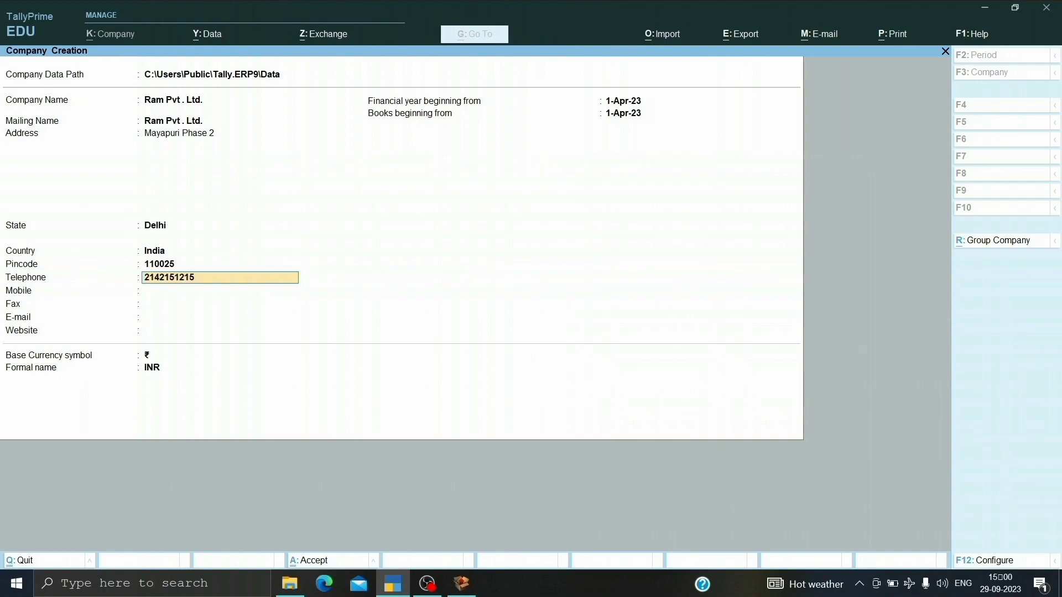
# Enter the company's telephone and mobile numbers, leaving the fax number blank.
pyautogui.press('Return')
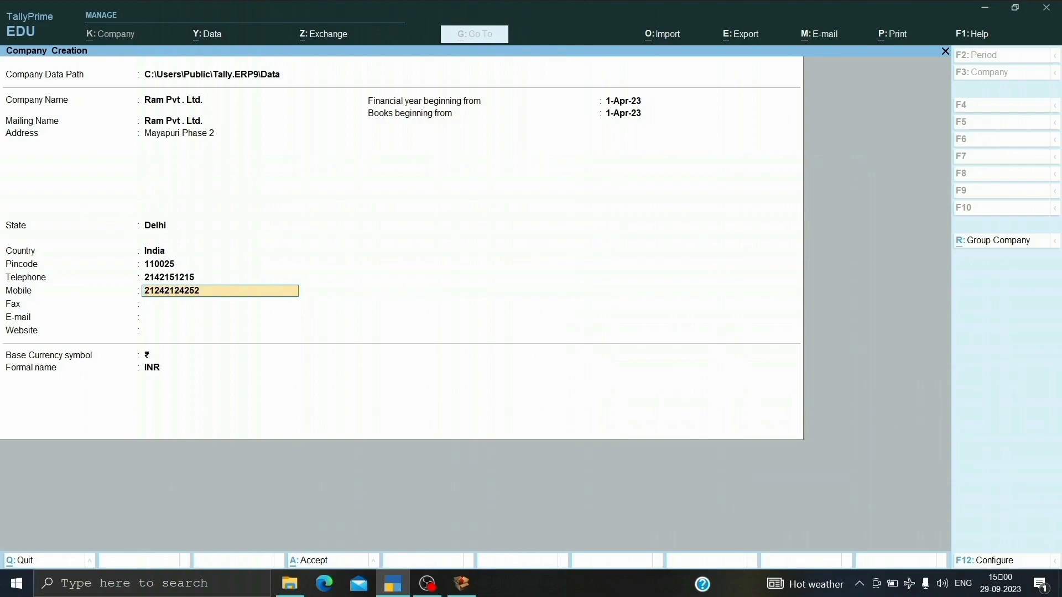
pyautogui.press('Return')
pyautogui.press('Return')
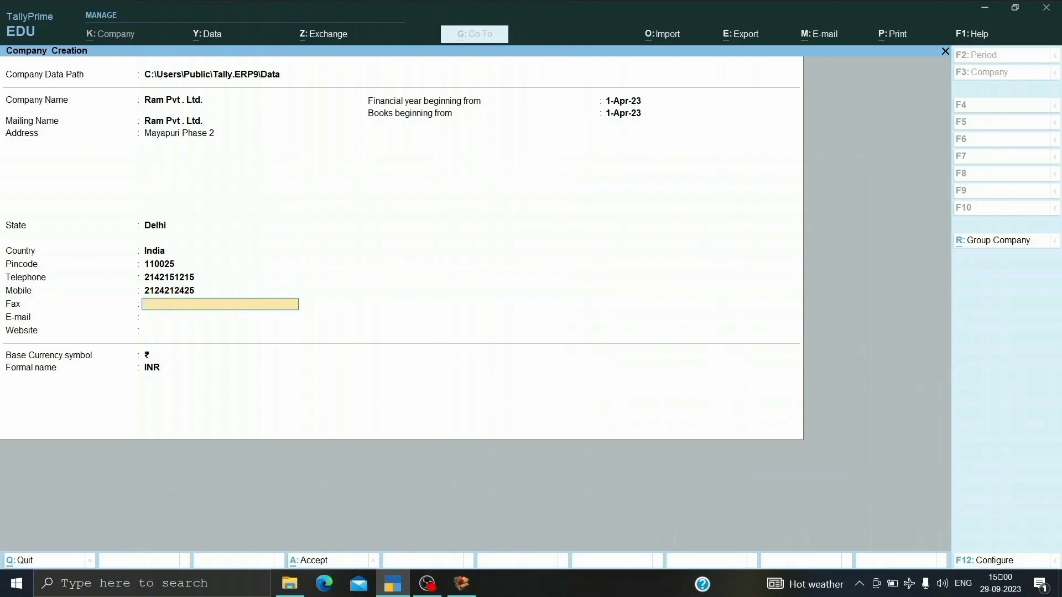
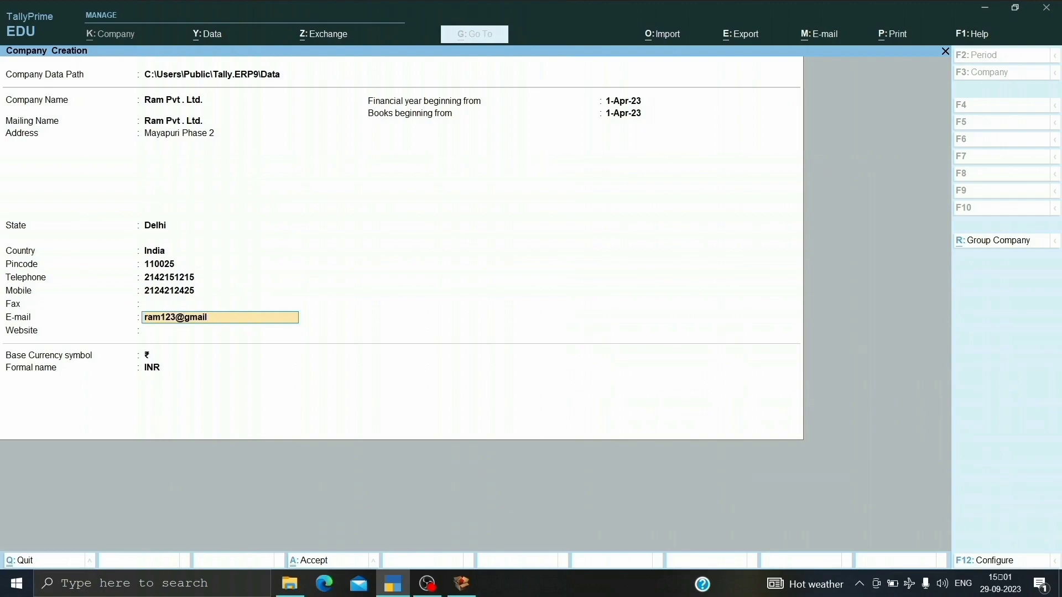
pyautogui.press('Return')
pyautogui.write('ww')
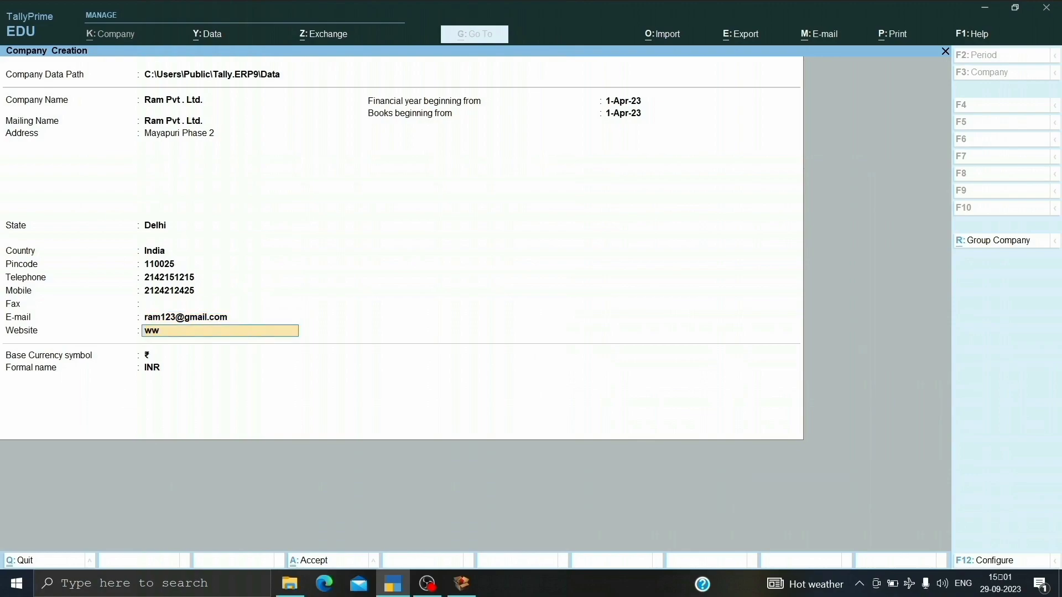
pyautogui.write('w.ram.in')
pyautogui.press('Return')
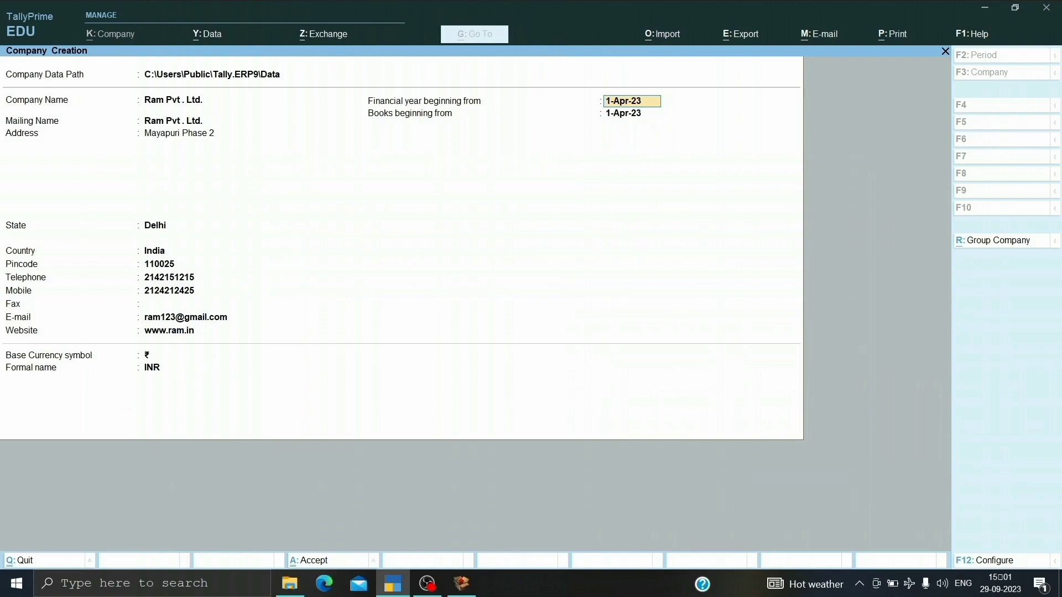
# Keep 1-Apr-23 as the start of the financial year and books, and save the new company.
pyautogui.press('Return')
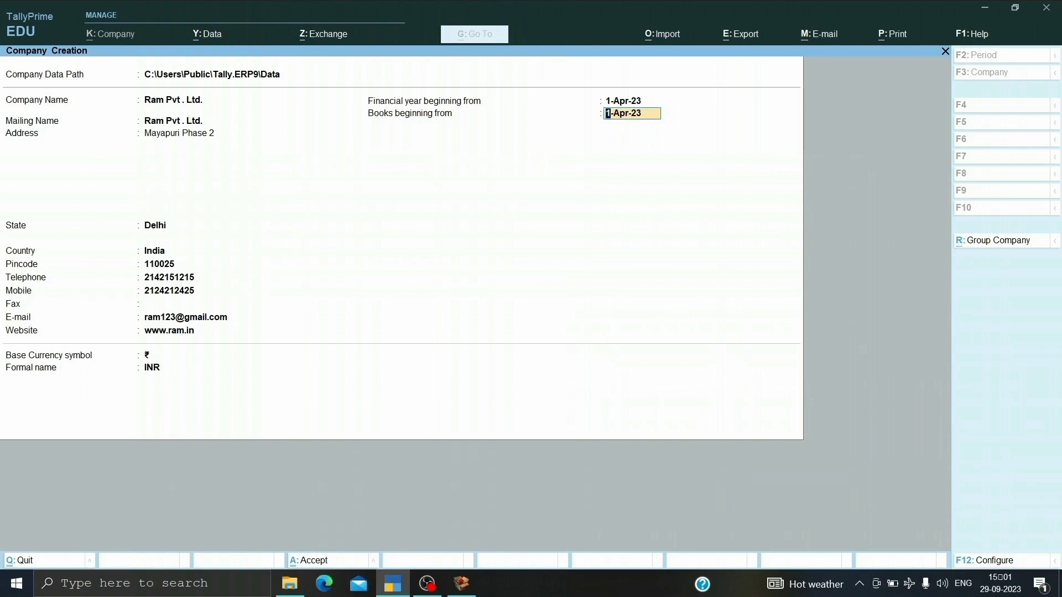
pyautogui.press('Return')
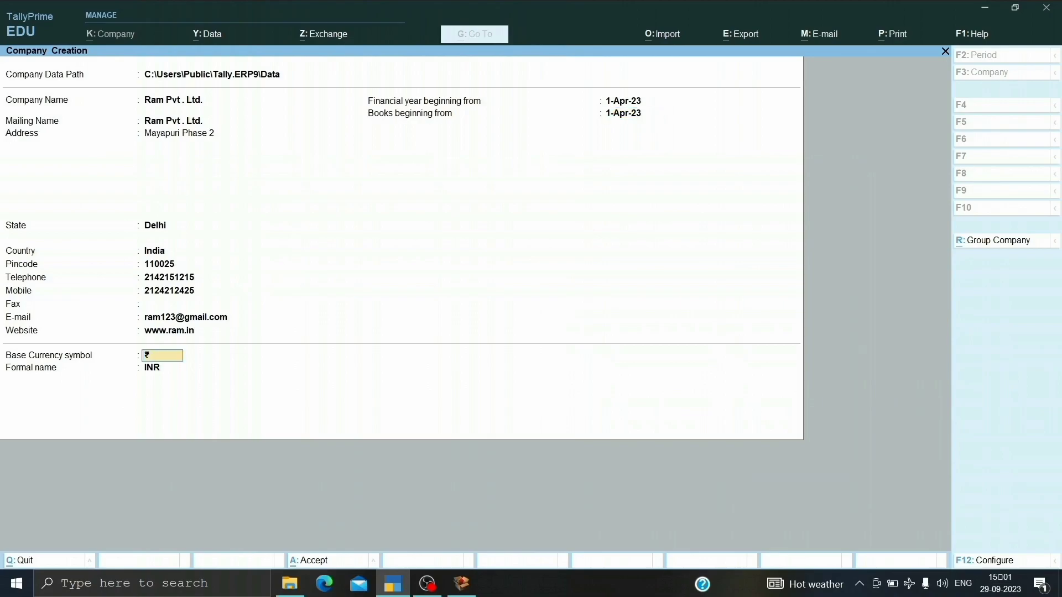
pyautogui.hotkey('ctrl', 'a')
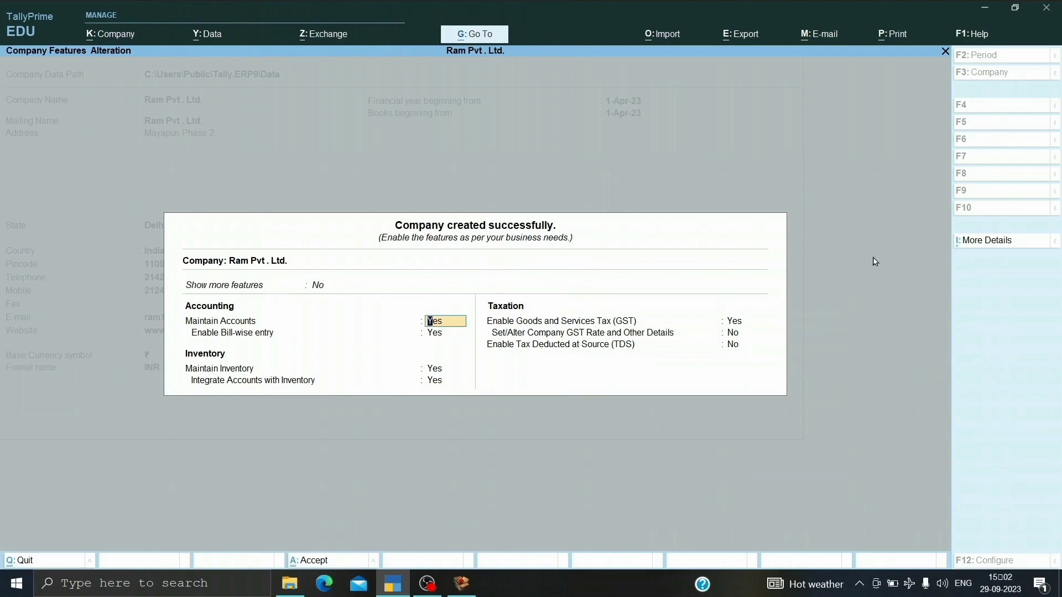
# Keep the accounting and inventory features set to Yes and enable Goods and Services Tax for the company.
pyautogui.press('Return')
pyautogui.press('Return')
pyautogui.press('Return')
pyautogui.press('Return')
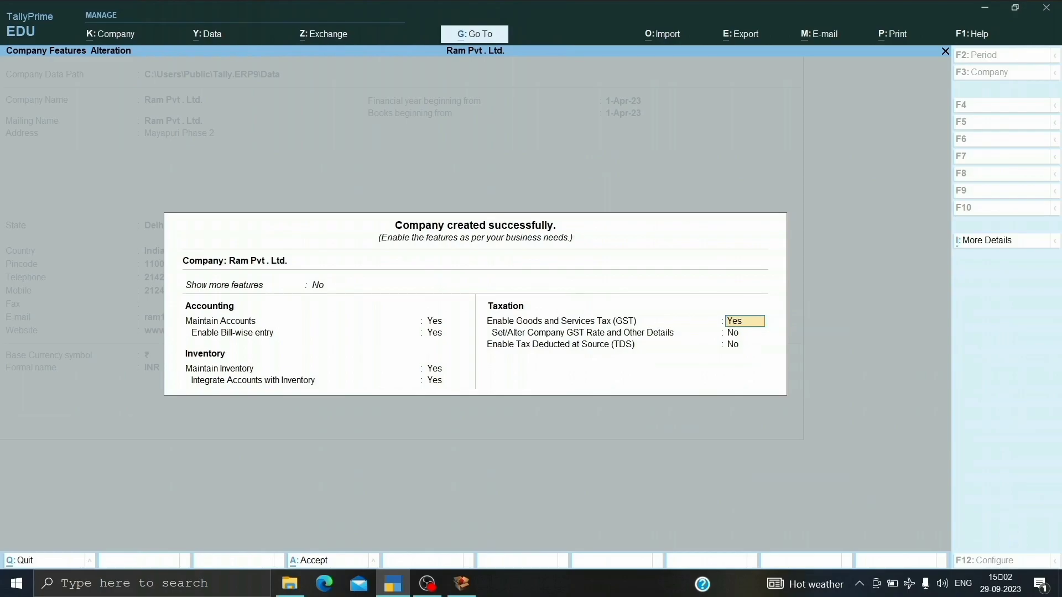
pyautogui.press('Return')
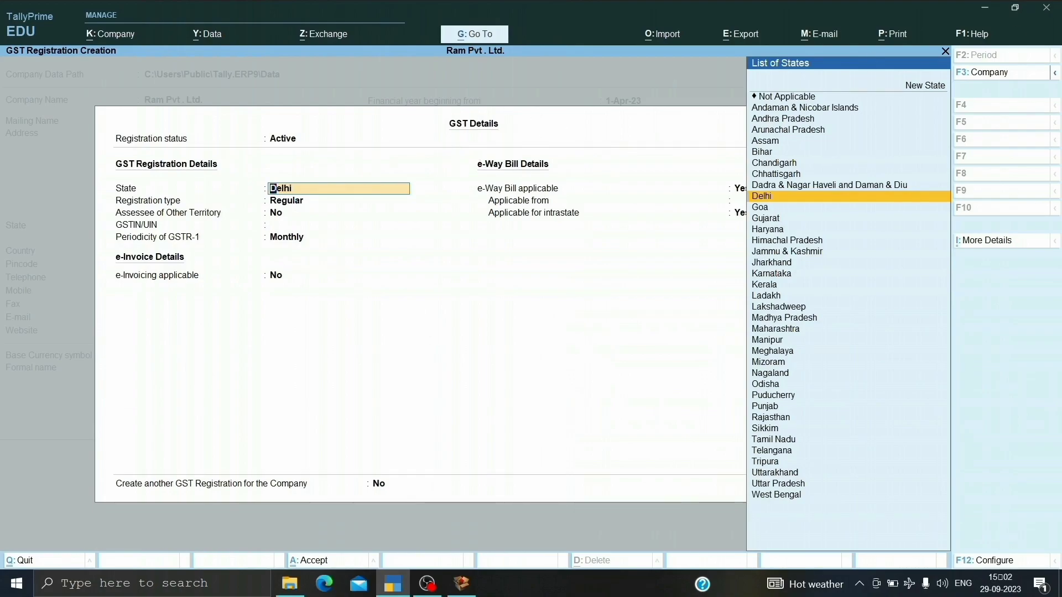
# In the GST details, keep state Delhi, registration type Regular and other territory No, and enter the company's GSTIN/UIN.
pyautogui.press('Return')
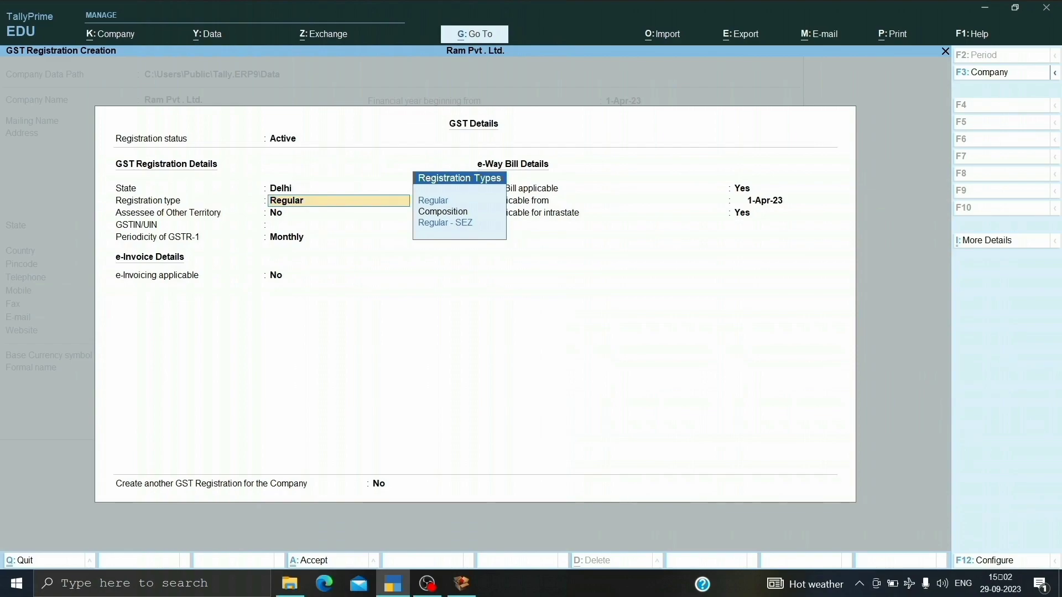
pyautogui.press('Return')
pyautogui.press('Return')
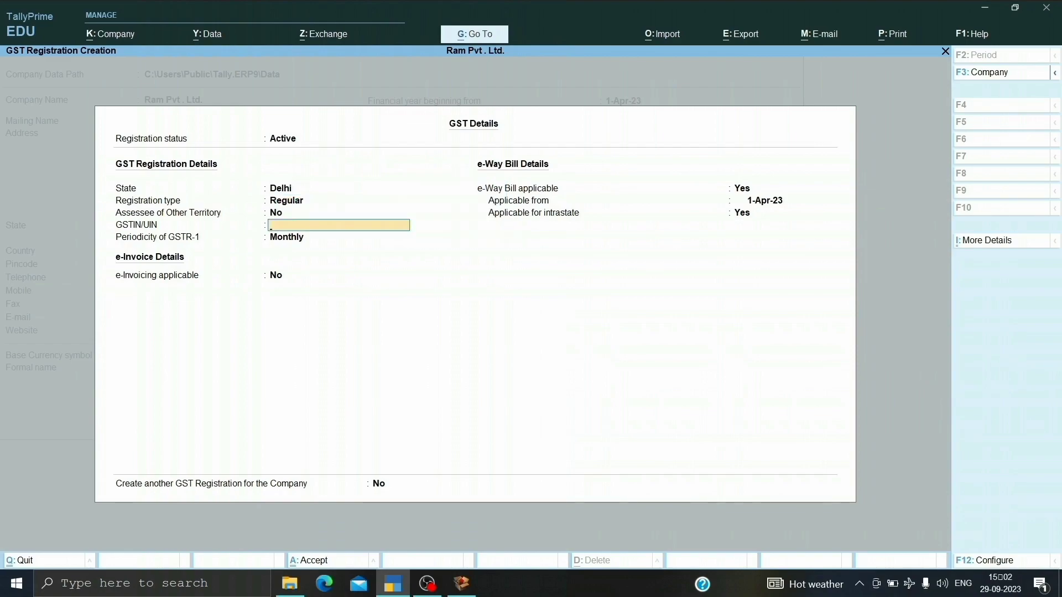
pyautogui.write('DL12412HJHBJ42')
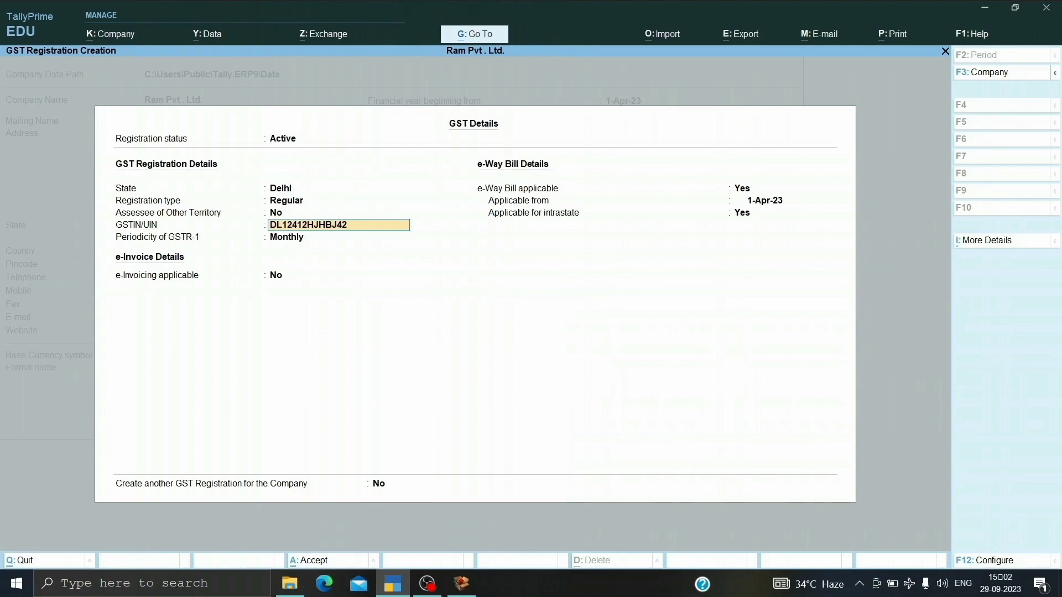
pyautogui.press('Return')
pyautogui.press('Return')
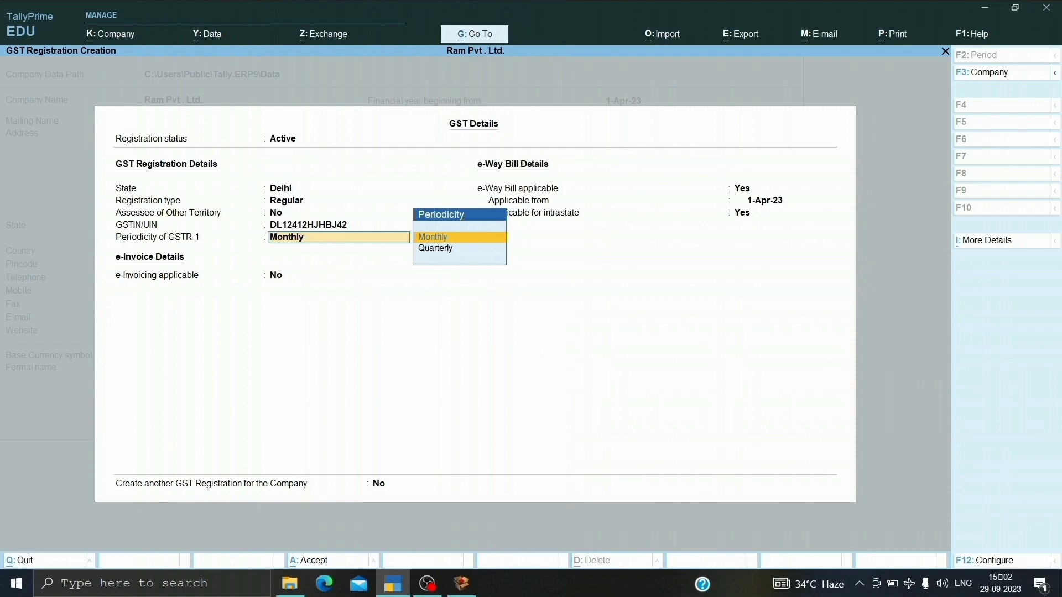
# Keep GSTR-1 Monthly and e-invoicing No, set e-Way Bill applicable to No, and save the GST details and company features.
pyautogui.press('Return')
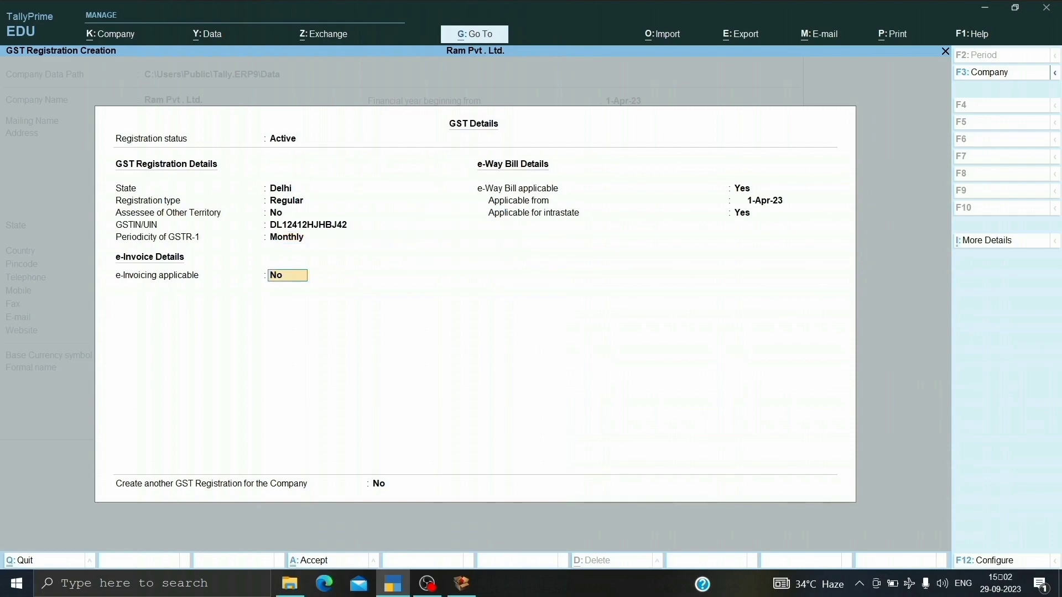
pyautogui.press('Return')
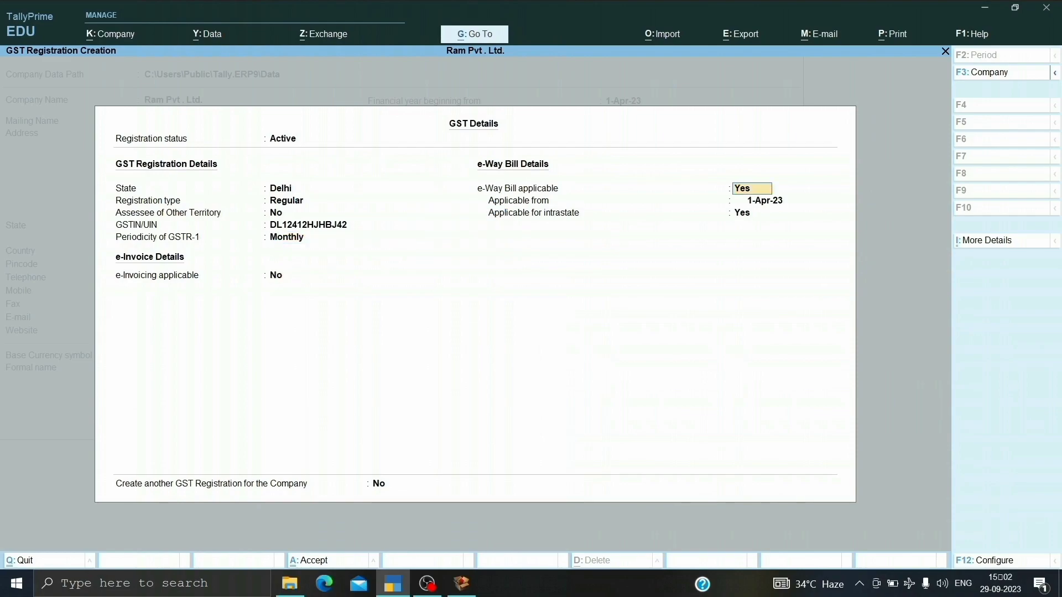
pyautogui.write('n')
pyautogui.press('Return')
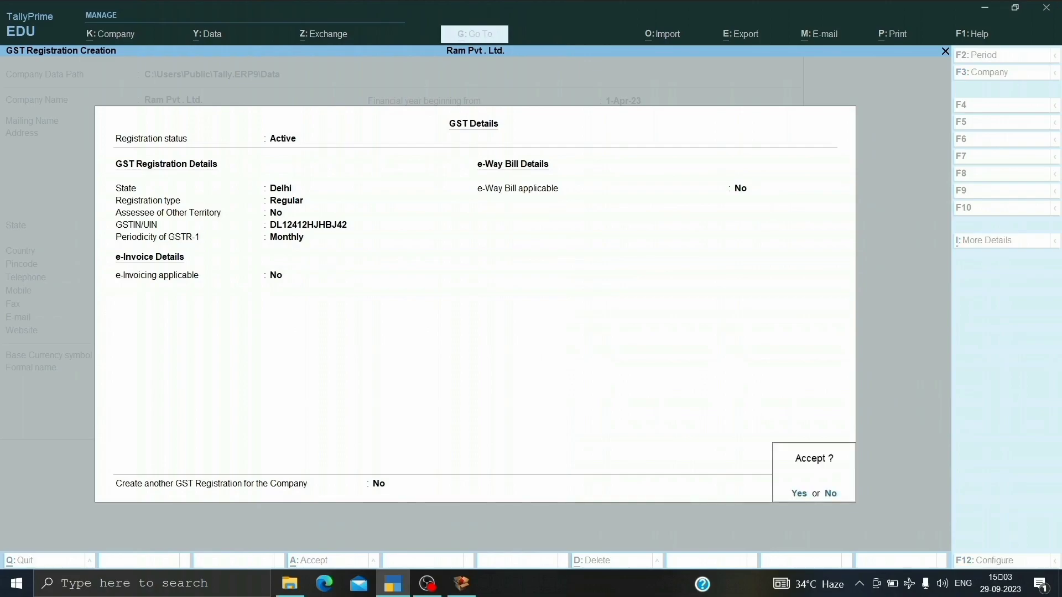
pyautogui.press('Return')
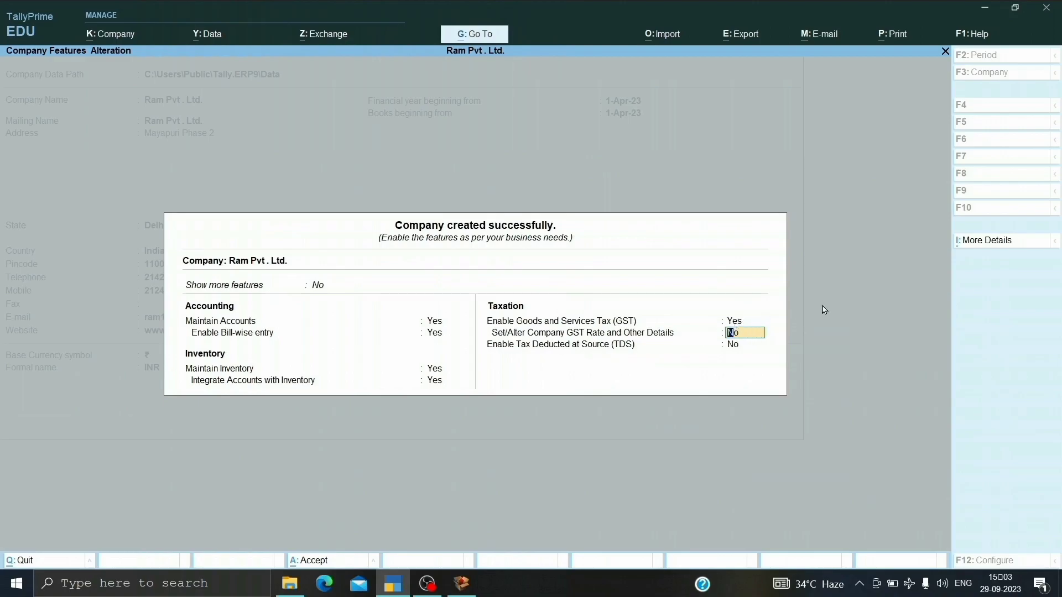
pyautogui.press('ctrl')
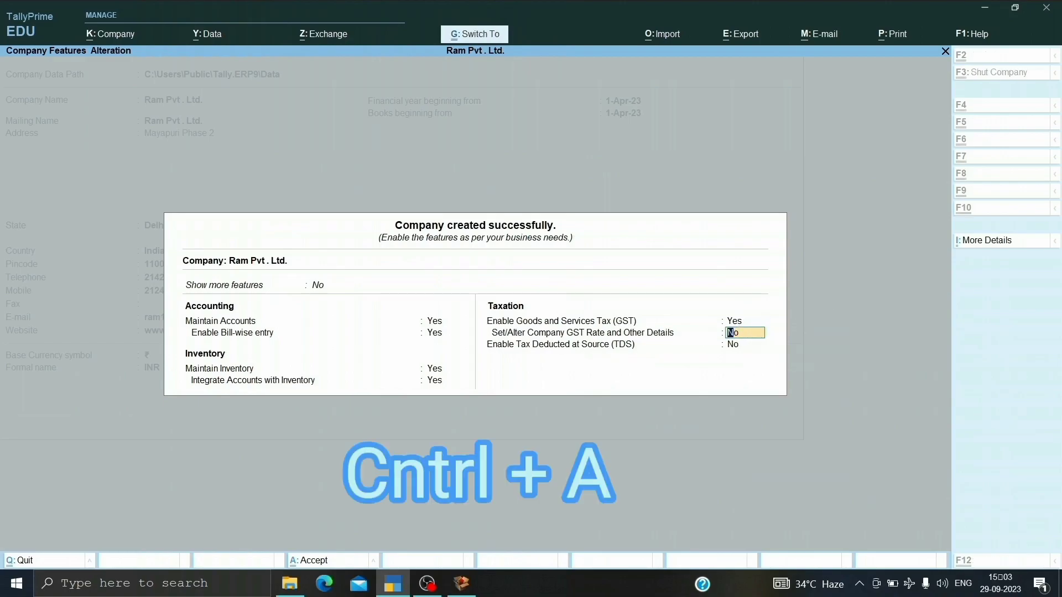
pyautogui.hotkey('ctrl', 'a')
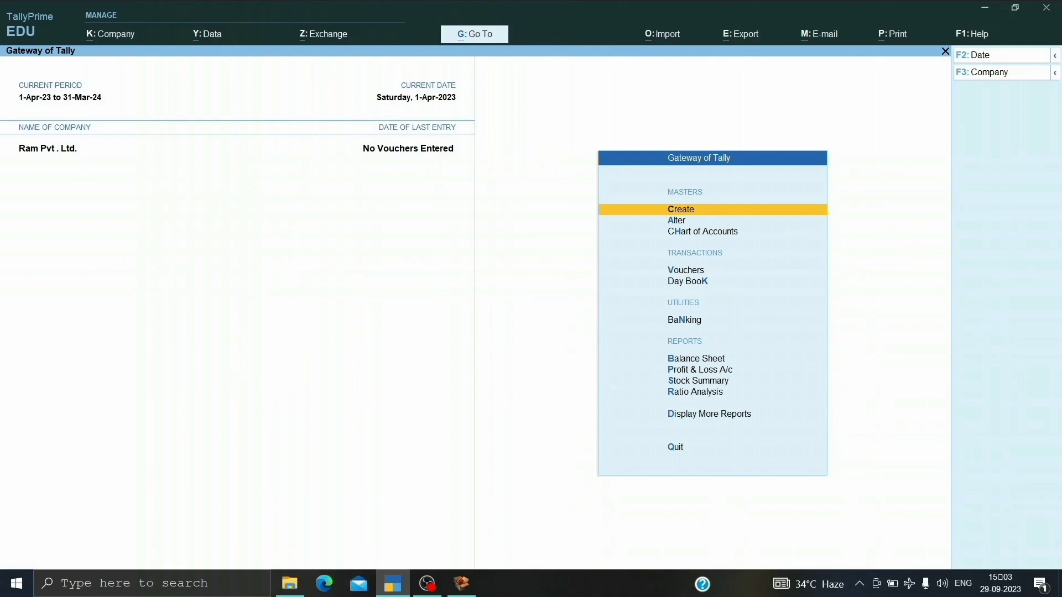
# Open voucher entry for the company and switch the voucher type to Purchase.
pyautogui.press('Down')
pyautogui.press('Down')
pyautogui.press('Down')
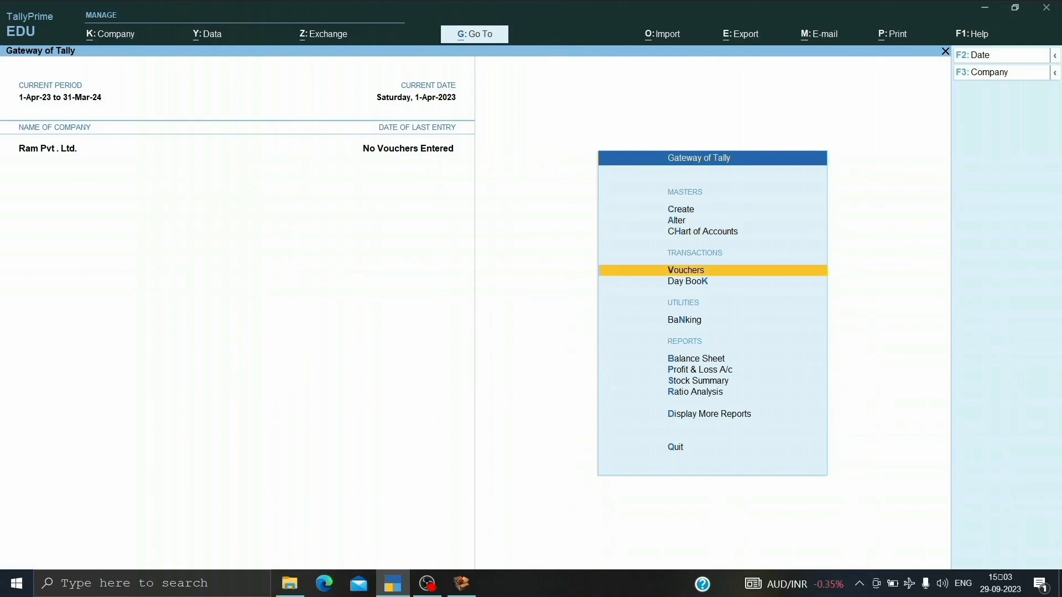
pyautogui.press('Return')
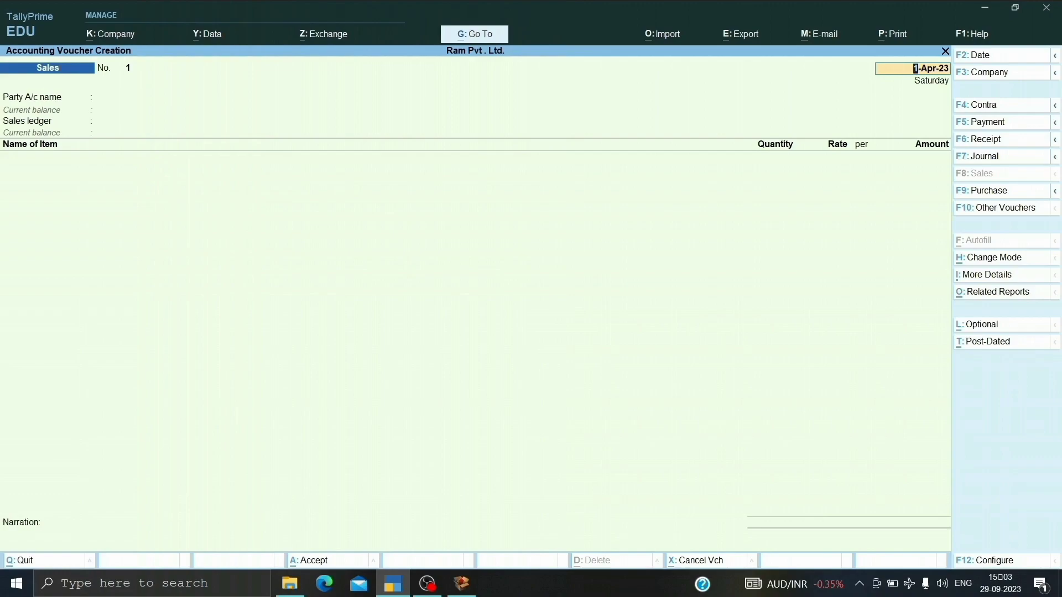
pyautogui.press('F9')
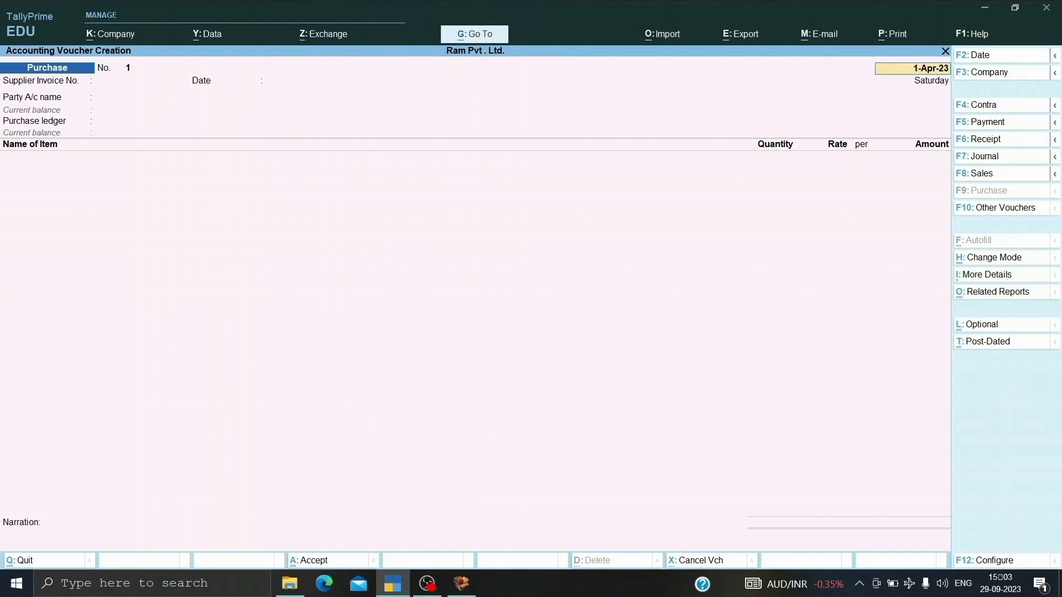
# Keep the voucher date 1-Apr-23 and enter supplier invoice number 1 dated 1-Apr-23.
pyautogui.press('F2')
pyautogui.press('Return')
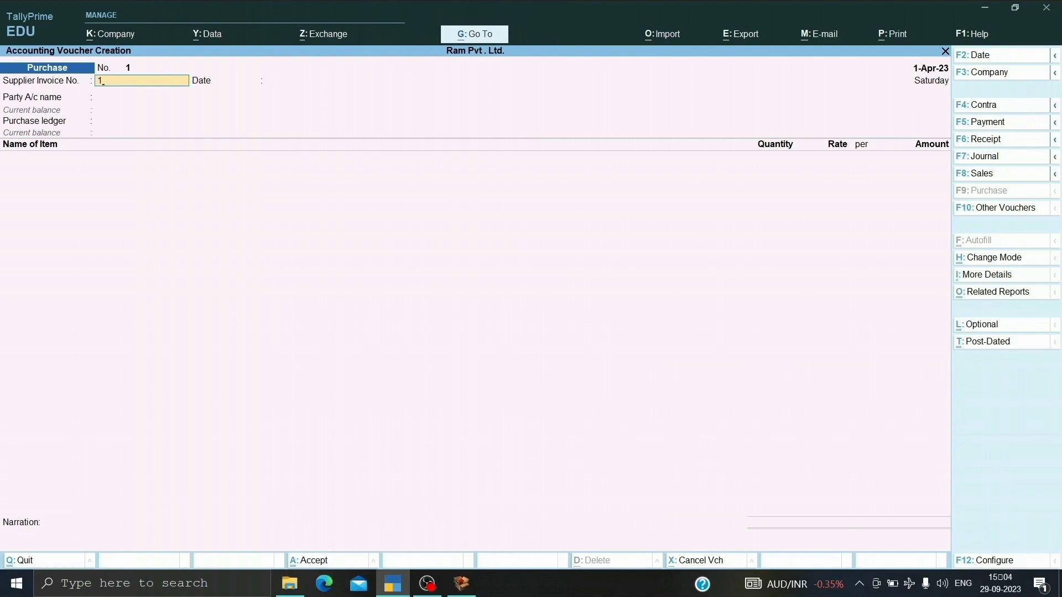
pyautogui.press('Return')
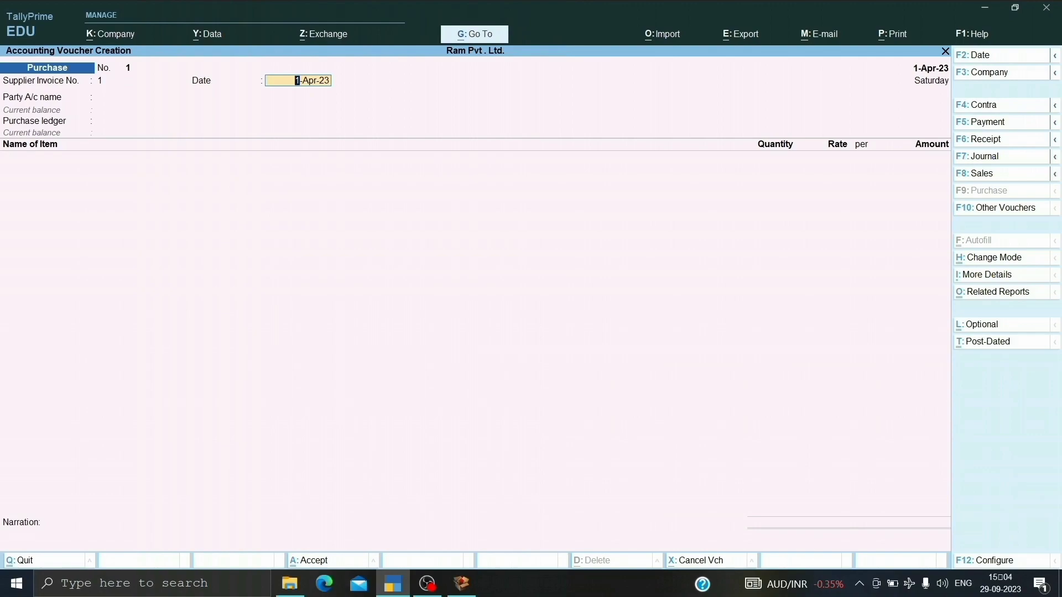
pyautogui.press('Return')
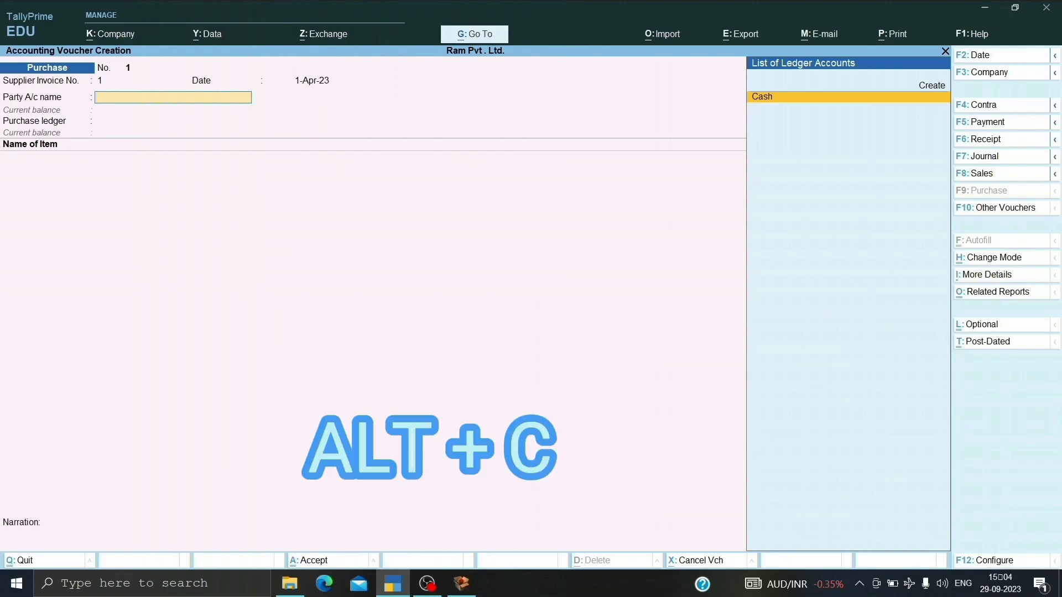
# From the party account field, create a new ledger named Supplier A/c under the Sundry Creditors group.
pyautogui.press('alt')
pyautogui.hotkey('alt', 'c')
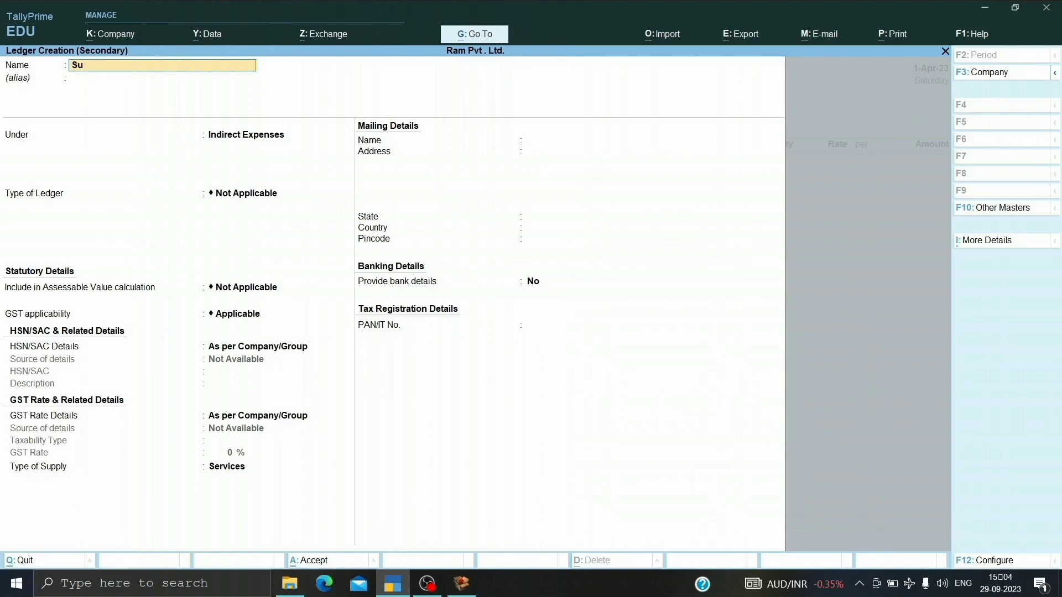
pyautogui.write('Supplier a/c')
pyautogui.press('Return')
pyautogui.write('Sundry')
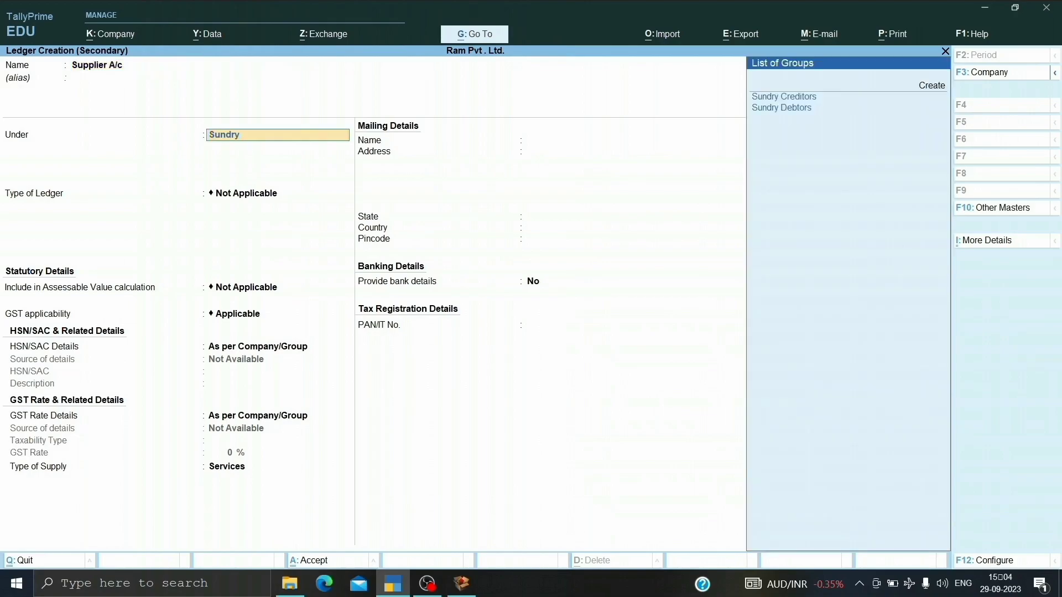
pyautogui.write('c')
pyautogui.press('Return')
pyautogui.press('Return')
pyautogui.press('Return')
pyautogui.press('Return')
pyautogui.press('Return')
pyautogui.press('Return')
pyautogui.press('Return')
pyautogui.press('Return')
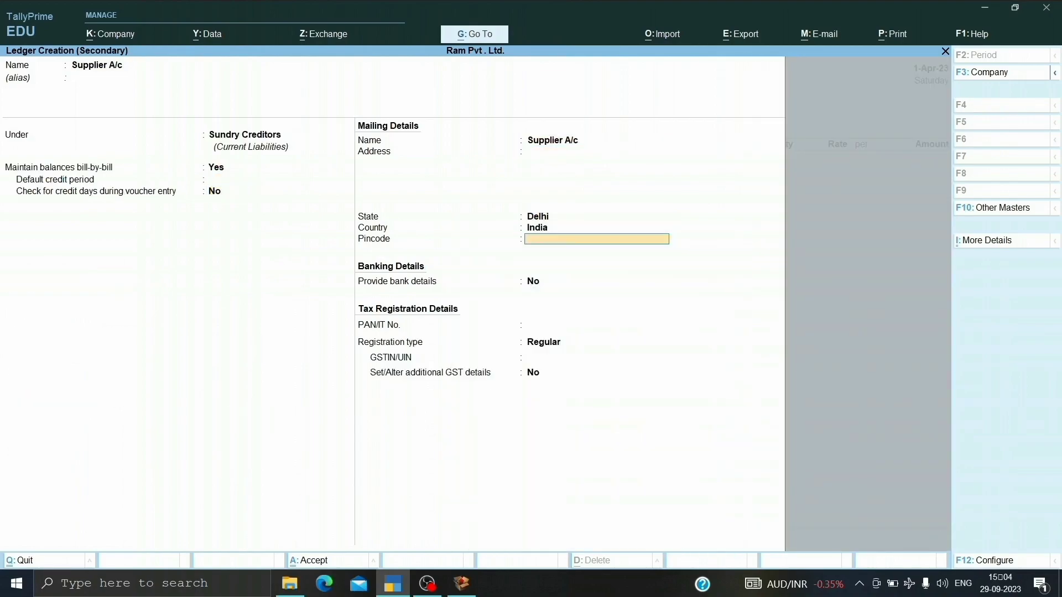
# Keep state Delhi, country India and registration type Regular, enter the supplier's GSTIN/UIN, and save the supplier ledger.
pyautogui.press('Return')
pyautogui.press('Return')
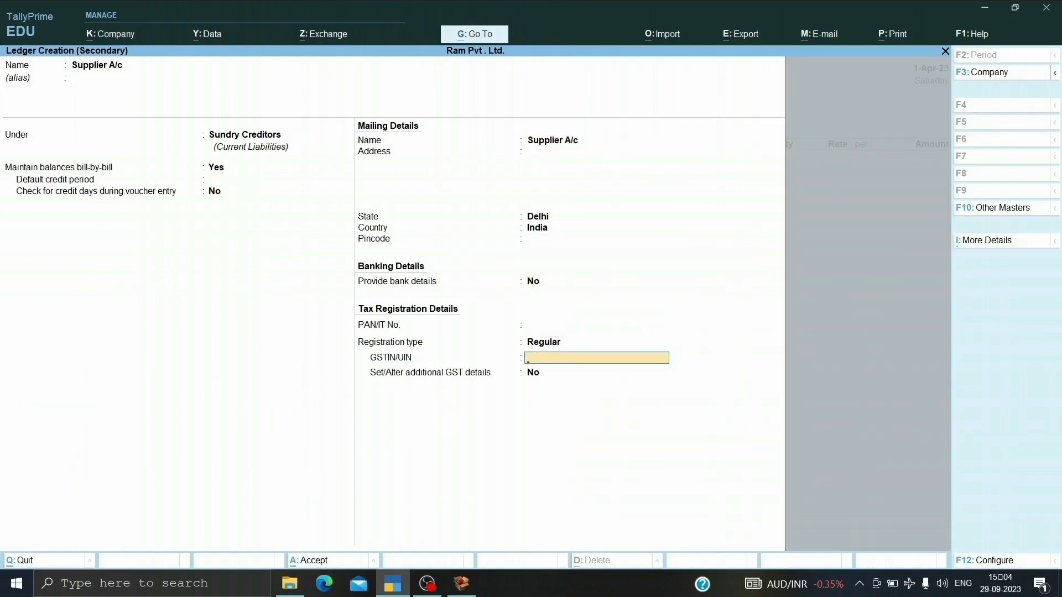
pyautogui.write('DL1512HJJ1122')
pyautogui.press('Return')
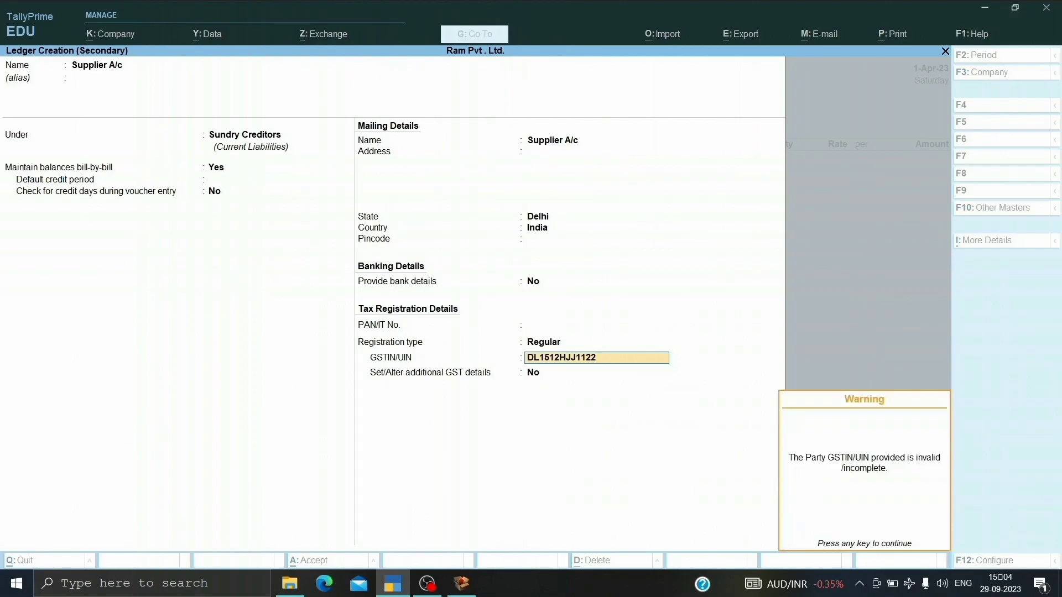
pyautogui.press('Return')
pyautogui.press('Return')
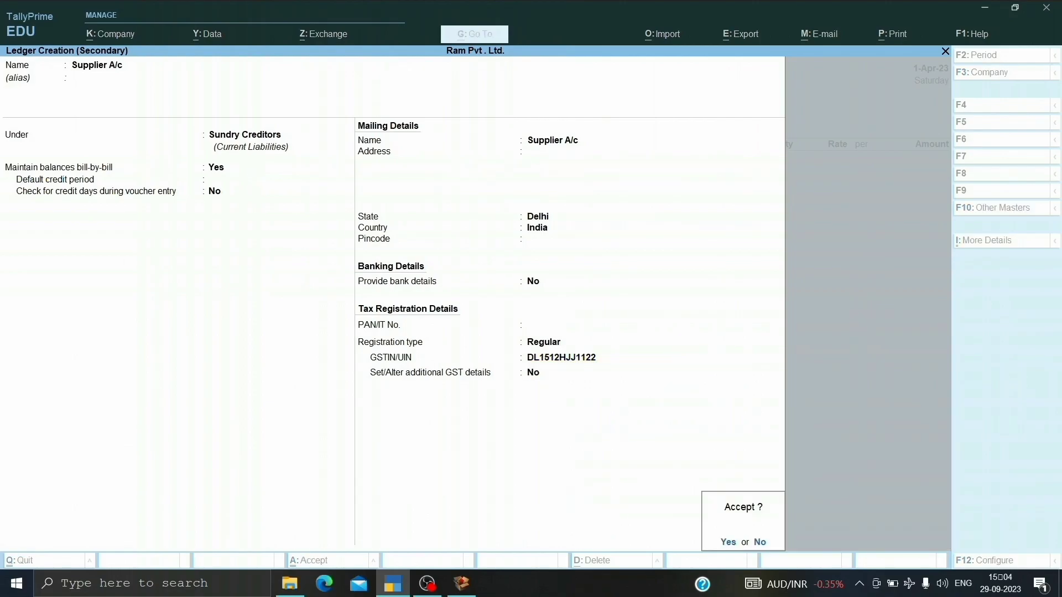
pyautogui.press('Return')
pyautogui.press('Return')
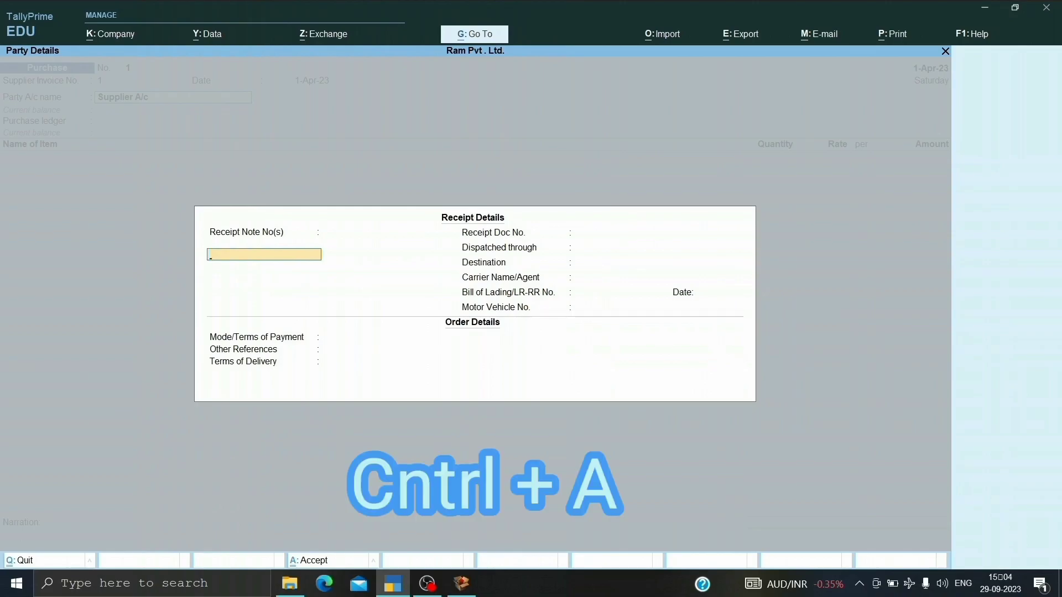
# Accept the voucher's receipt details left blank and the party details for Supplier A/c with place of supply Delhi.
pyautogui.hotkey('ctrl', 'a')
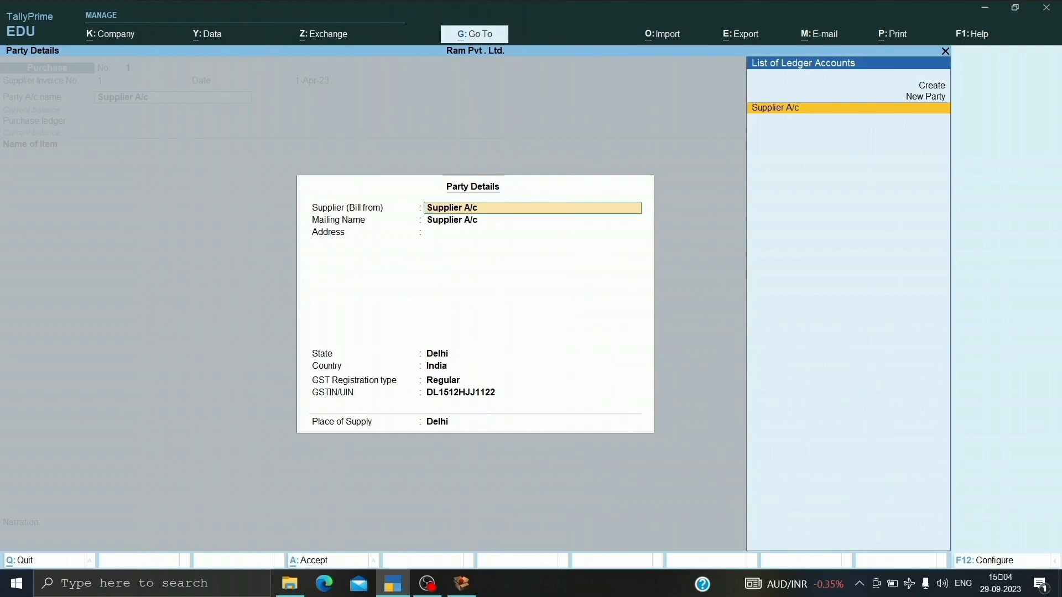
pyautogui.press('ctrl')
pyautogui.hotkey('ctrl', 'a')
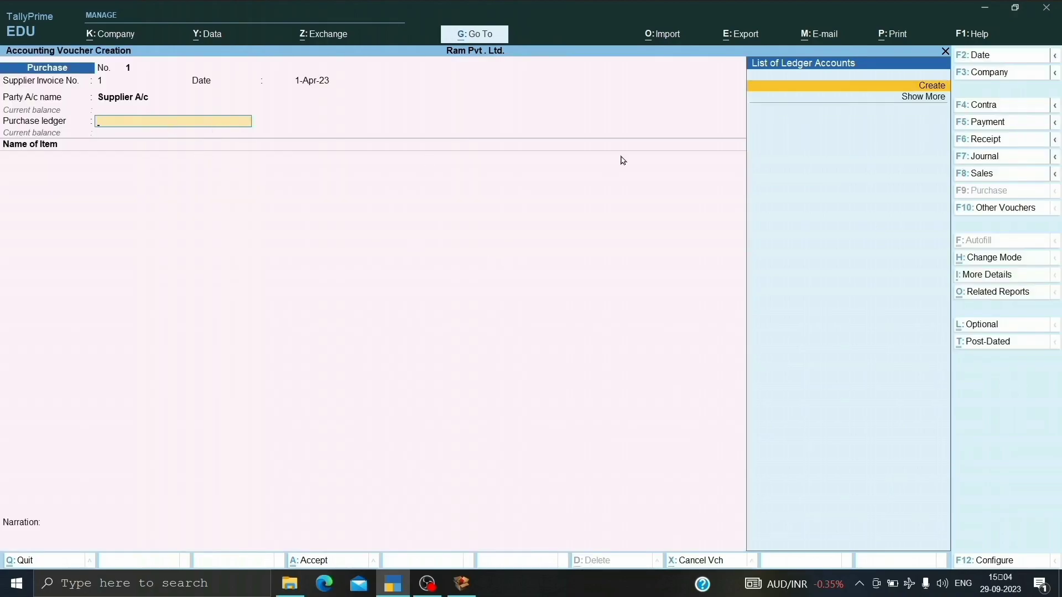
# From the purchase ledger field, create a new ledger named Purchase A/c under the Purchase Accounts group.
pyautogui.hotkey('alt', 'c')
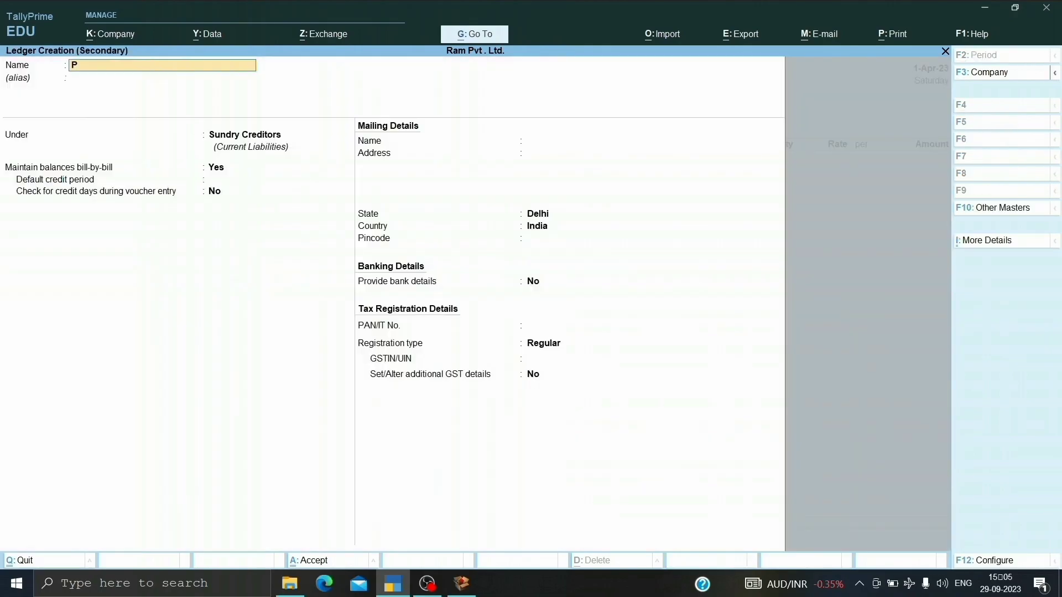
pyautogui.write('A/c')
pyautogui.press('Return')
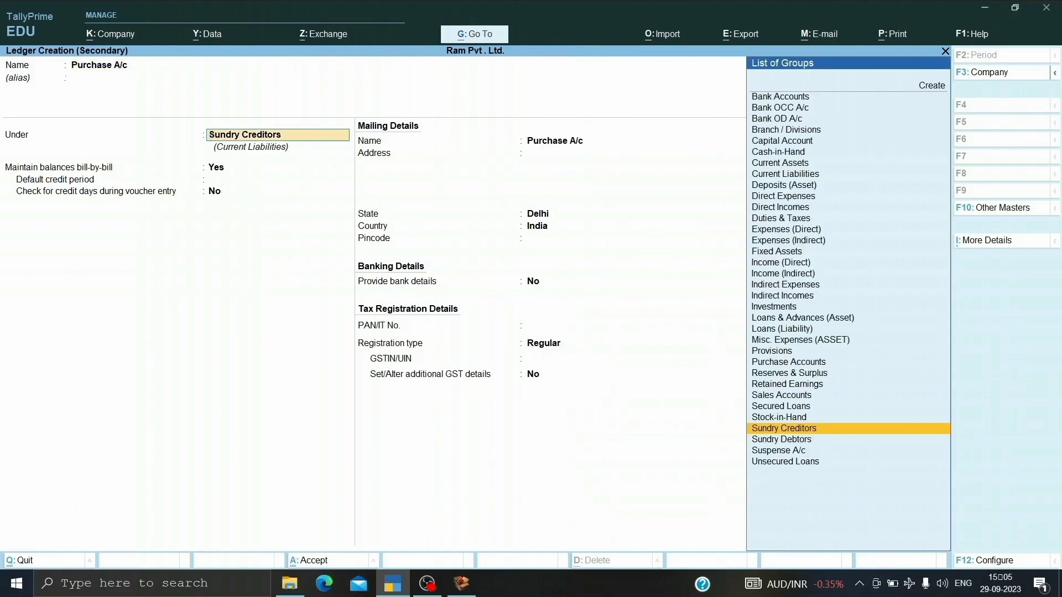
pyautogui.write('Purc')
pyautogui.press('Return')
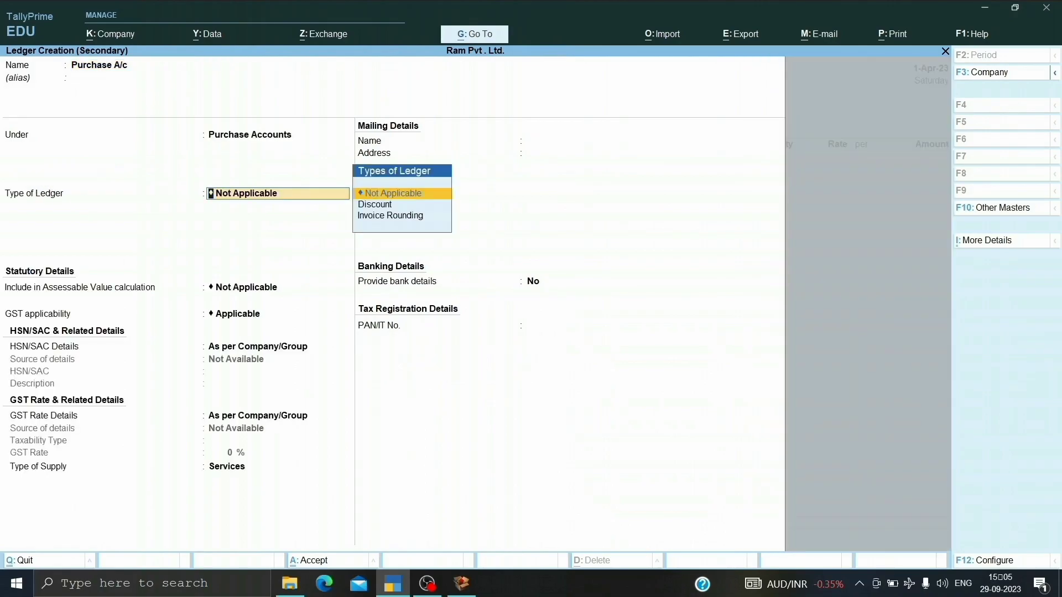
# Keep GST applicability Applicable with HSN/SAC and rate details As per Company/Group, set type of supply to Goods, and save the ledger.
pyautogui.press('Return')
pyautogui.press('Return')
pyautogui.press('Return')
pyautogui.press('Return')
pyautogui.press('Return')
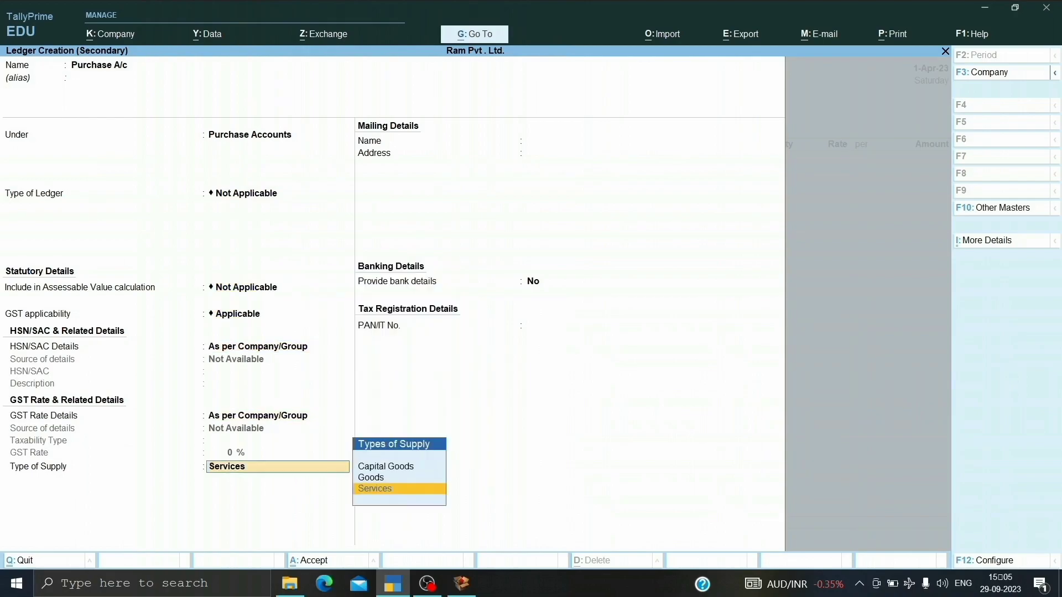
pyautogui.press('Up')
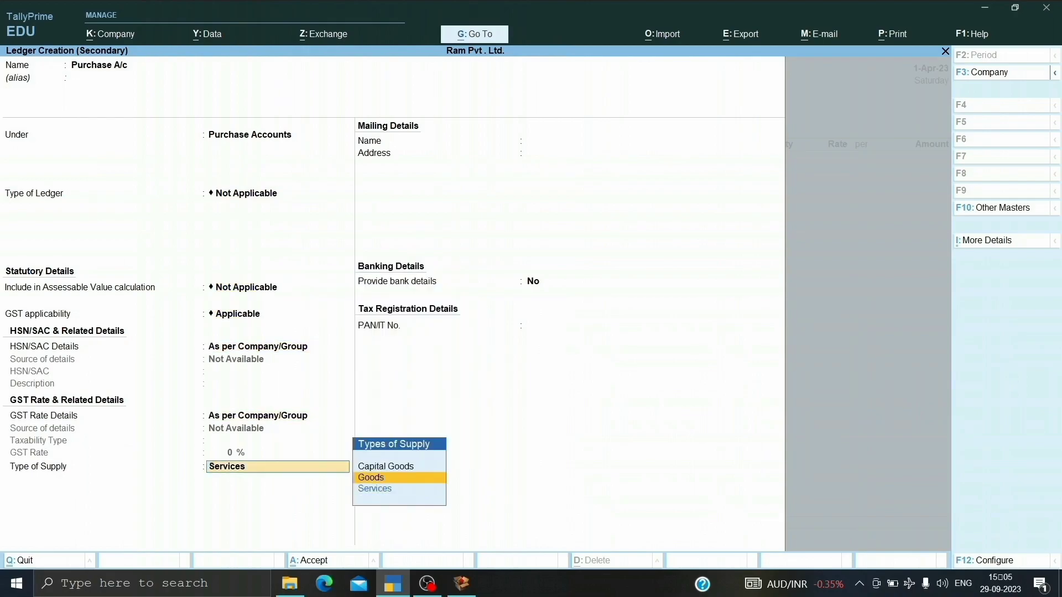
pyautogui.press('Return')
pyautogui.press('Return')
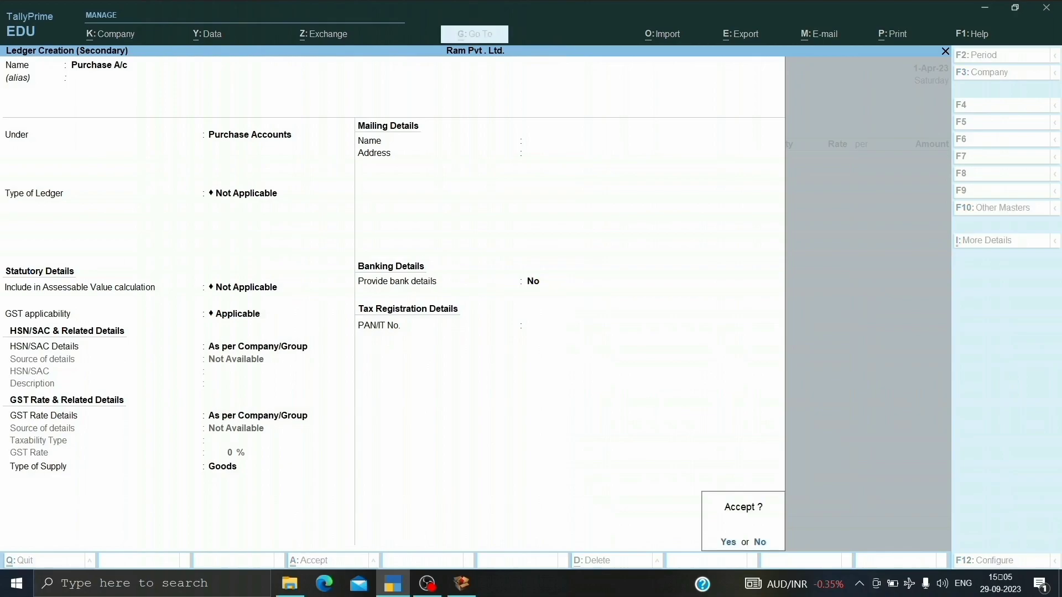
pyautogui.press('Return')
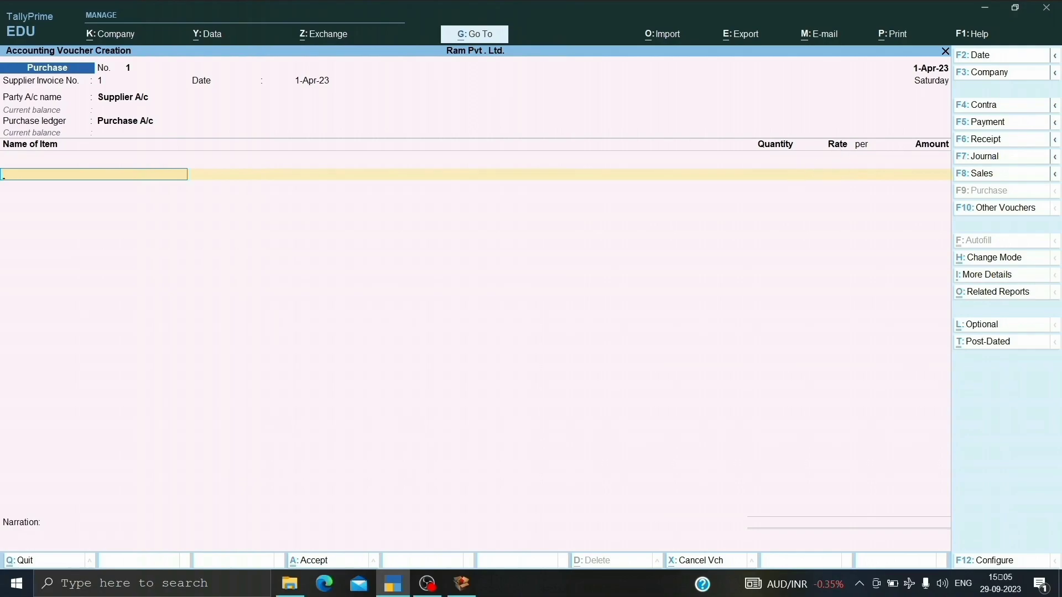
# Open the company features and set both Show more features and Show all features to Yes.
pyautogui.press('F11')
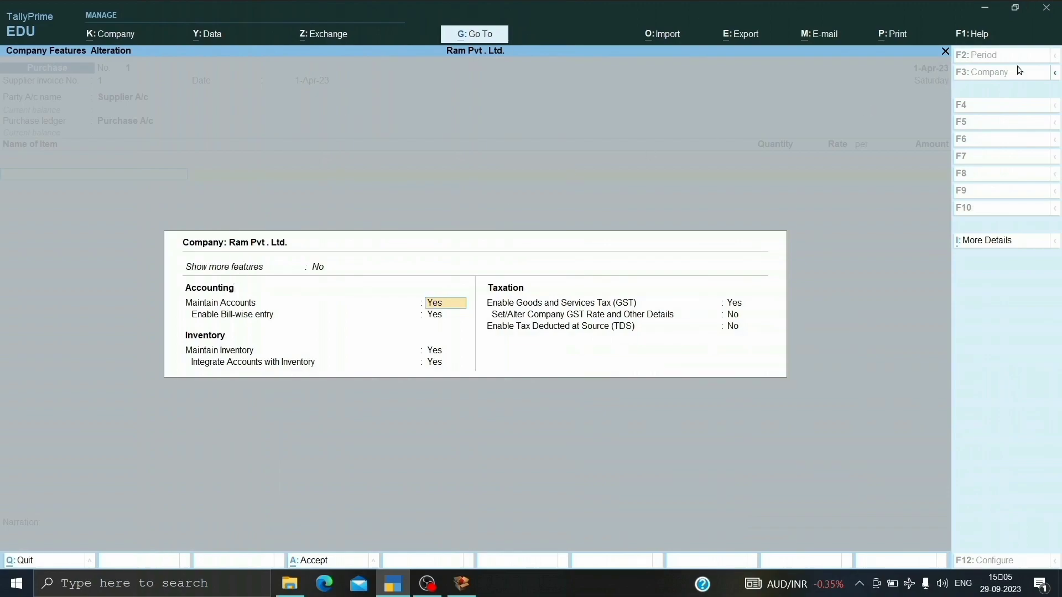
pyautogui.press('Up')
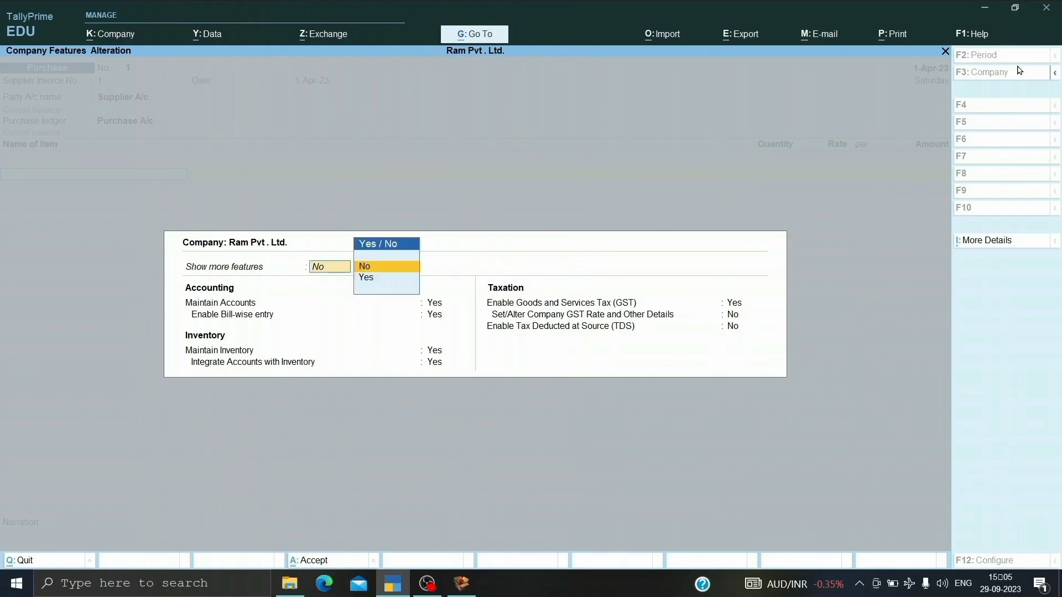
pyautogui.press('Down')
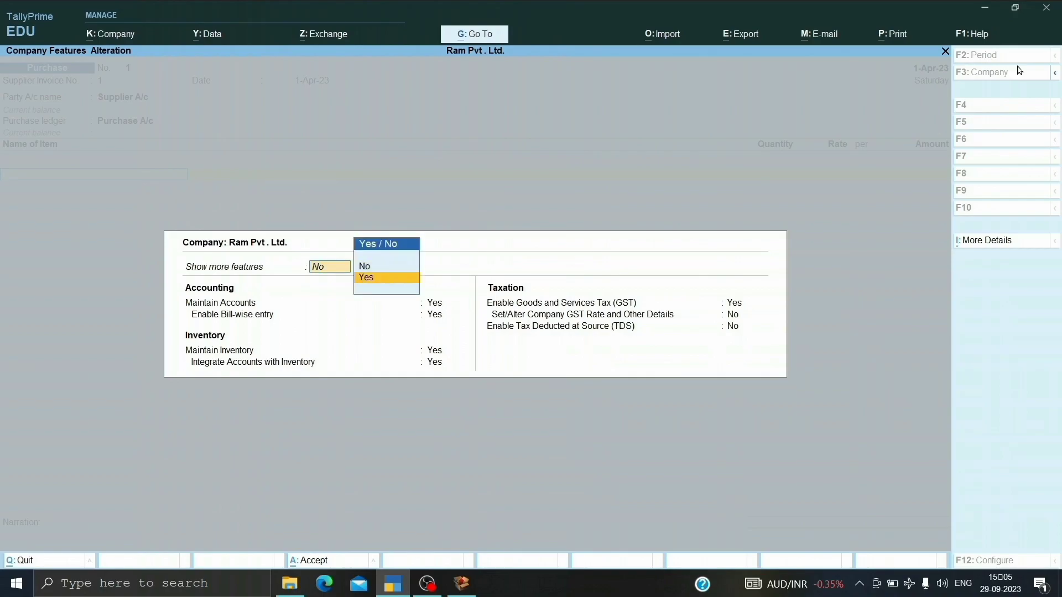
pyautogui.press('Return')
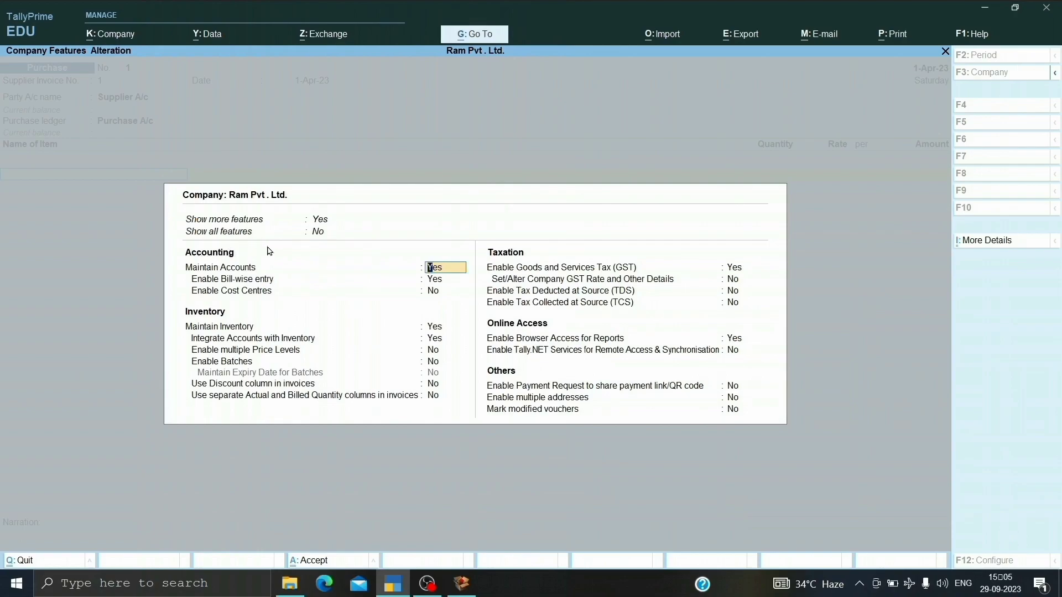
pyautogui.press('Up')
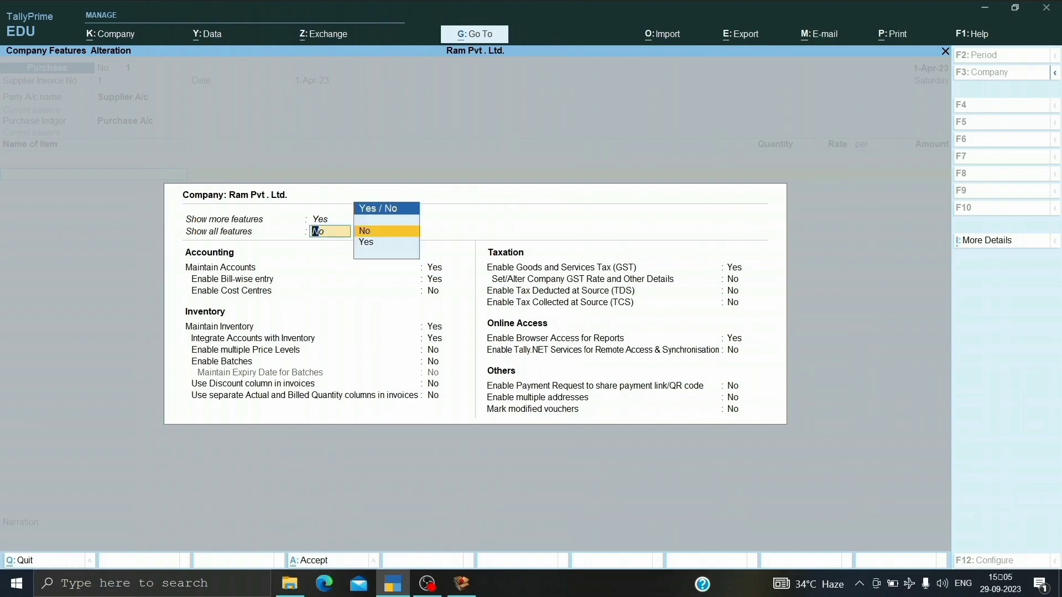
pyautogui.press('Down')
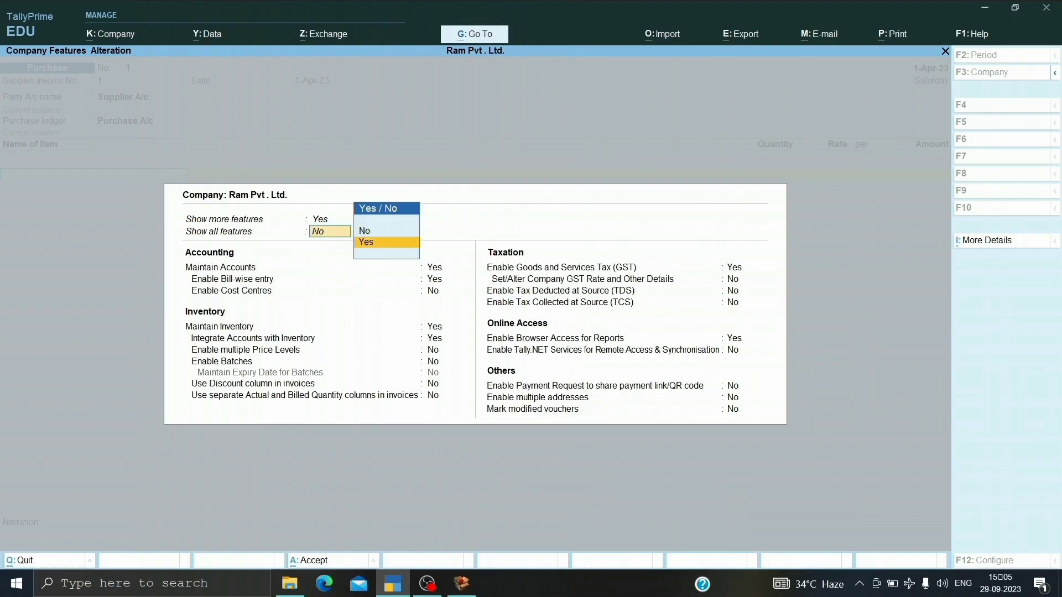
pyautogui.press('Return')
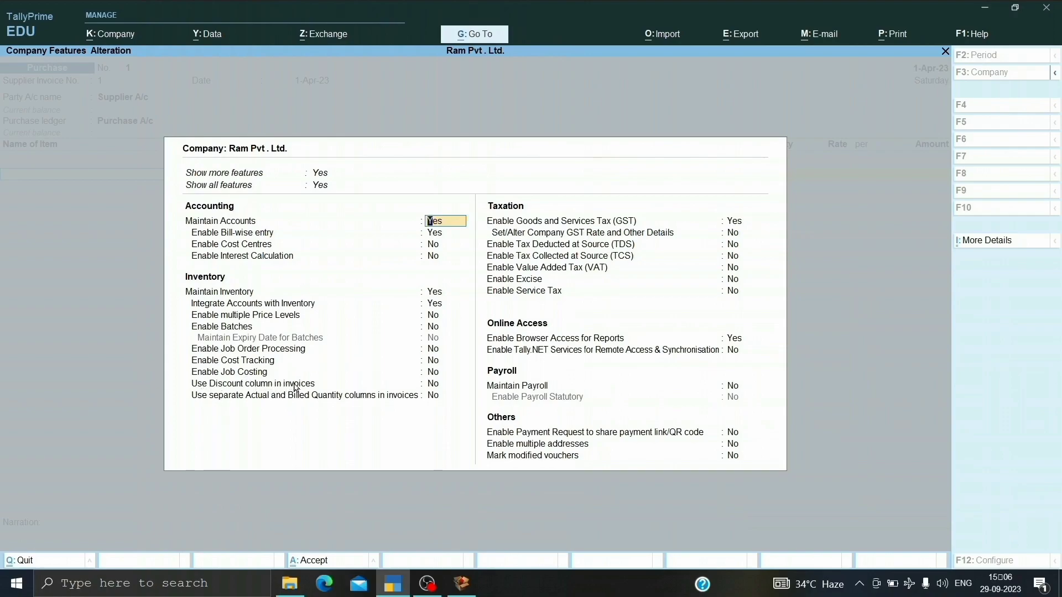
# Set Use Discount column in invoices to Yes and save the company features.
pyautogui.press('Return')
pyautogui.press('Return')
pyautogui.press('Return')
pyautogui.press('Return')
pyautogui.press('Return')
pyautogui.press('Return')
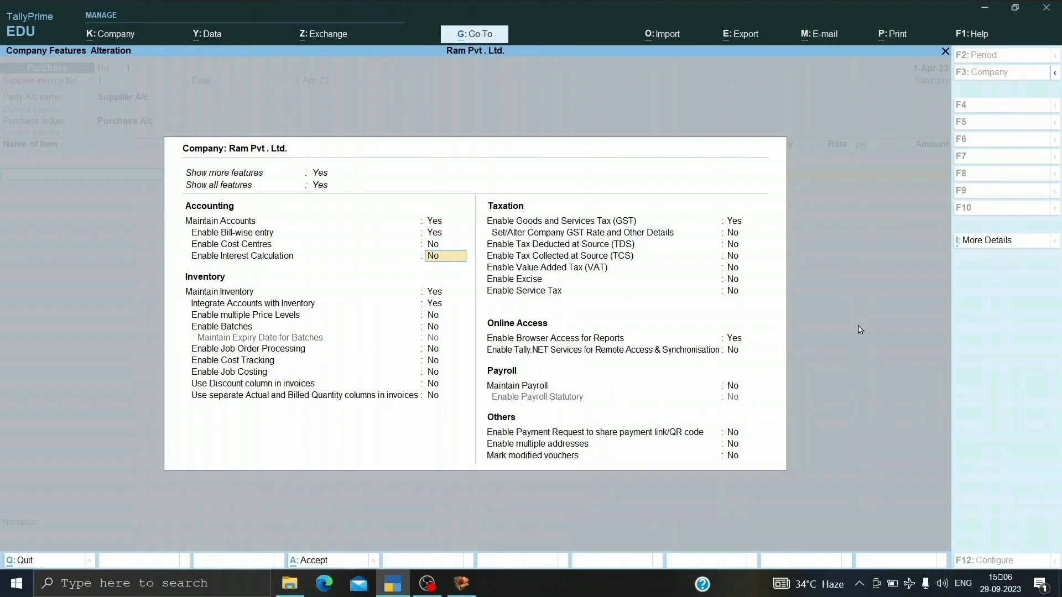
pyautogui.press('Return')
pyautogui.press('Return')
pyautogui.press('Return')
pyautogui.press('Return')
pyautogui.press('Return')
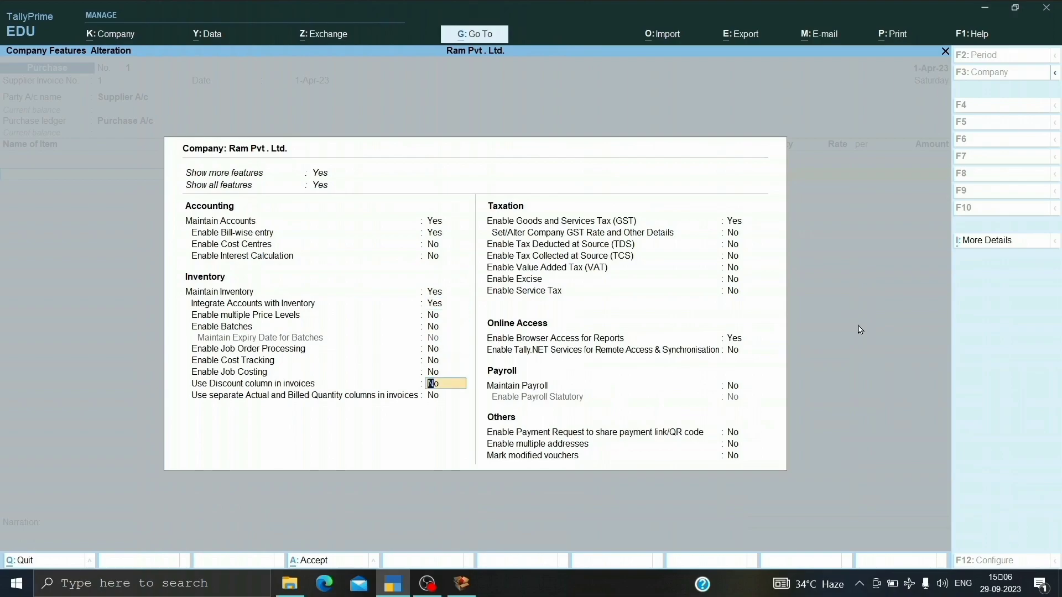
pyautogui.write('y')
pyautogui.press('Return')
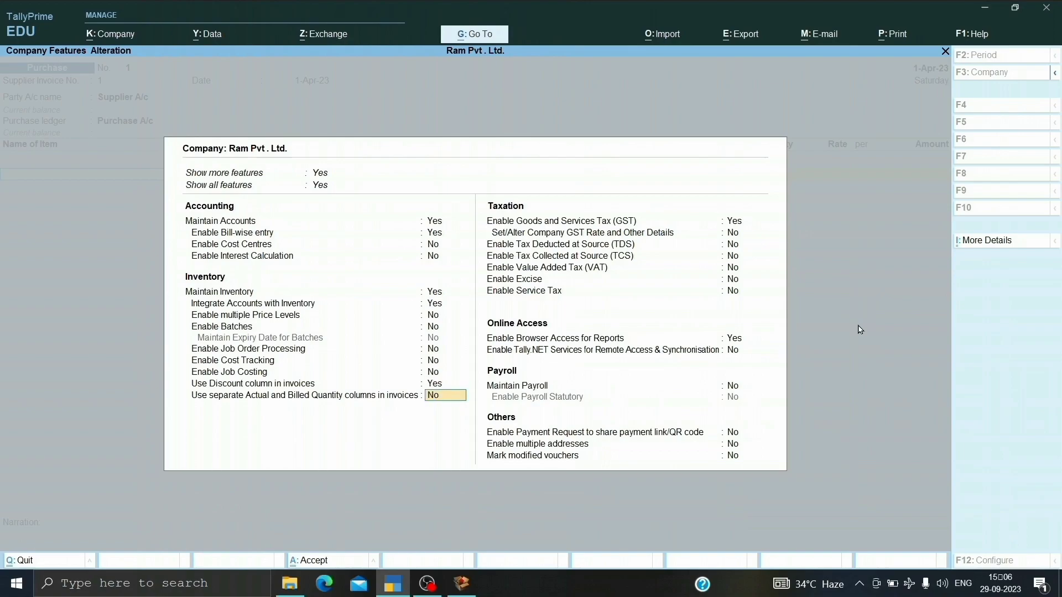
pyautogui.hotkey('ctrl', 'a')
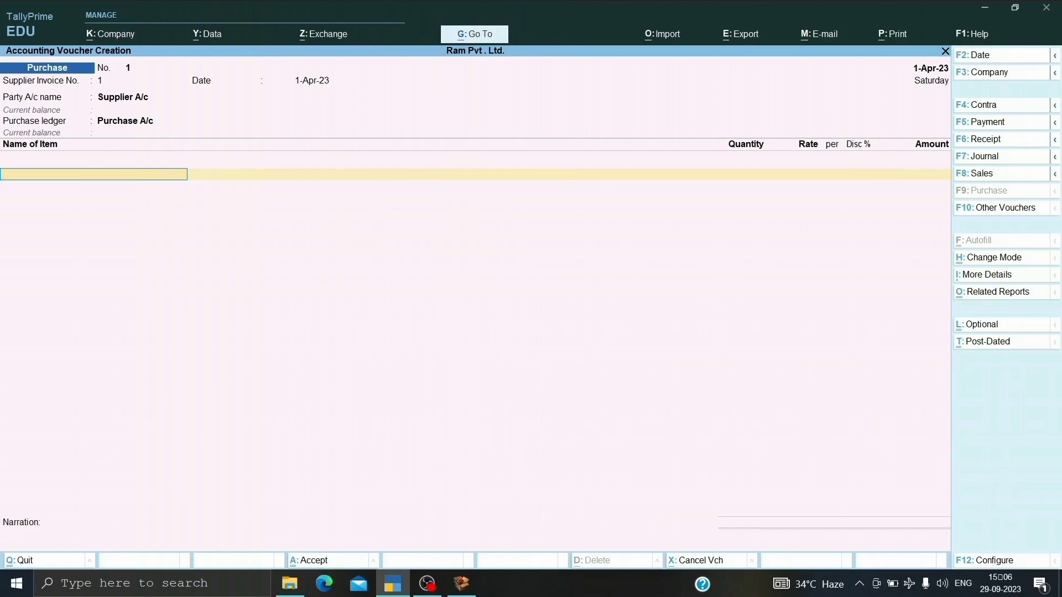
# From the voucher's item line, create a stock item named Monitor under Primary.
pyautogui.hotkey('alt', 'c')
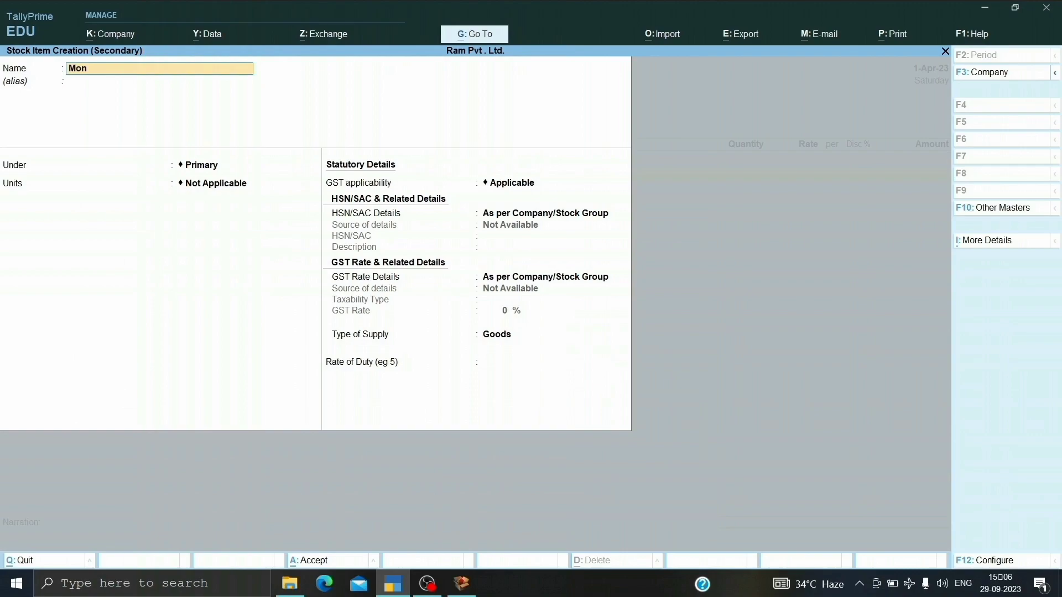
pyautogui.write('Monitor')
pyautogui.press('Return')
pyautogui.press('Return')
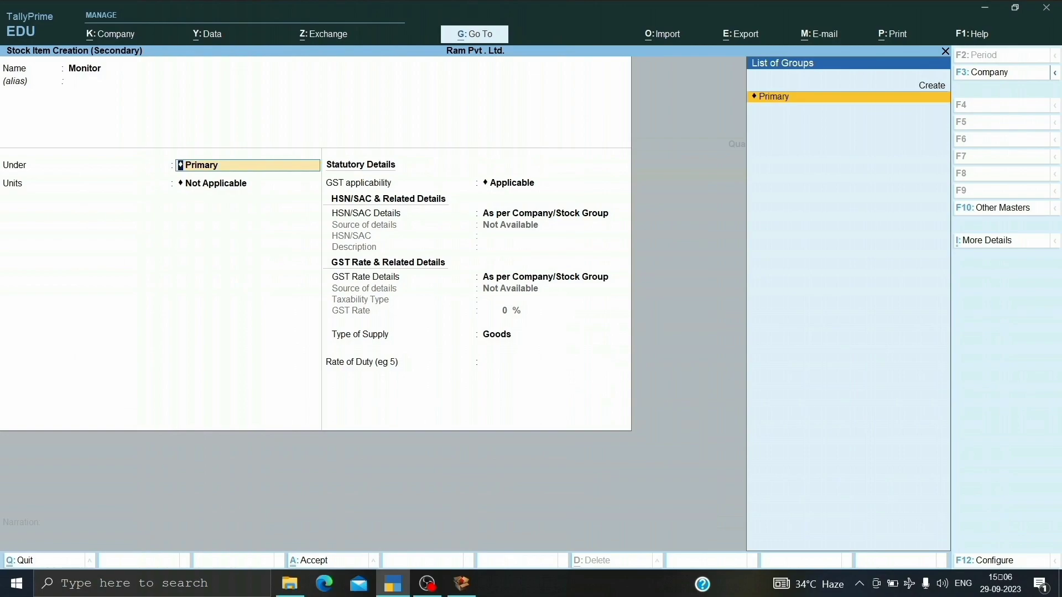
pyautogui.press('Return')
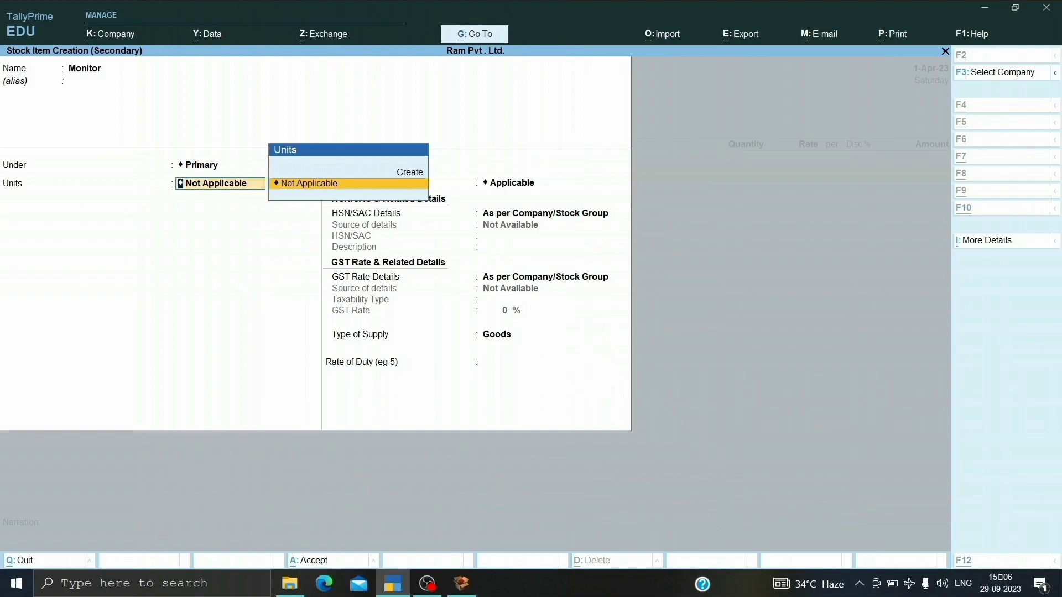
# Create a simple unit for the item with symbol nos, formal name Number, UQC Not Applicable and 0 decimal places.
pyautogui.hotkey('alt', 'c')
pyautogui.write('nos')
pyautogui.press('Return')
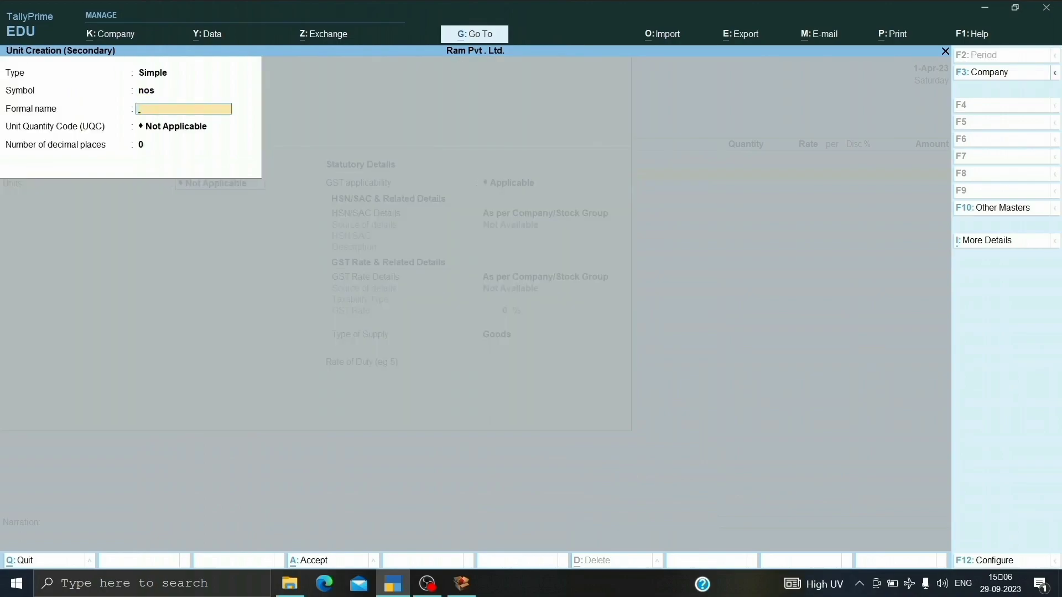
pyautogui.write('Number')
pyautogui.press('Return')
pyautogui.press('Return')
pyautogui.press('Return')
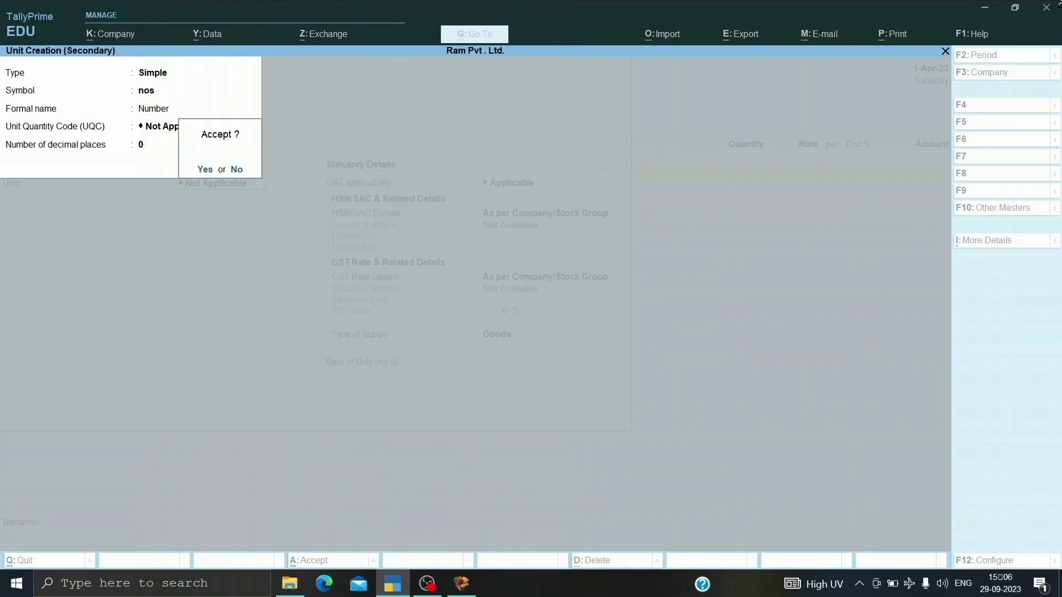
pyautogui.press('Return')
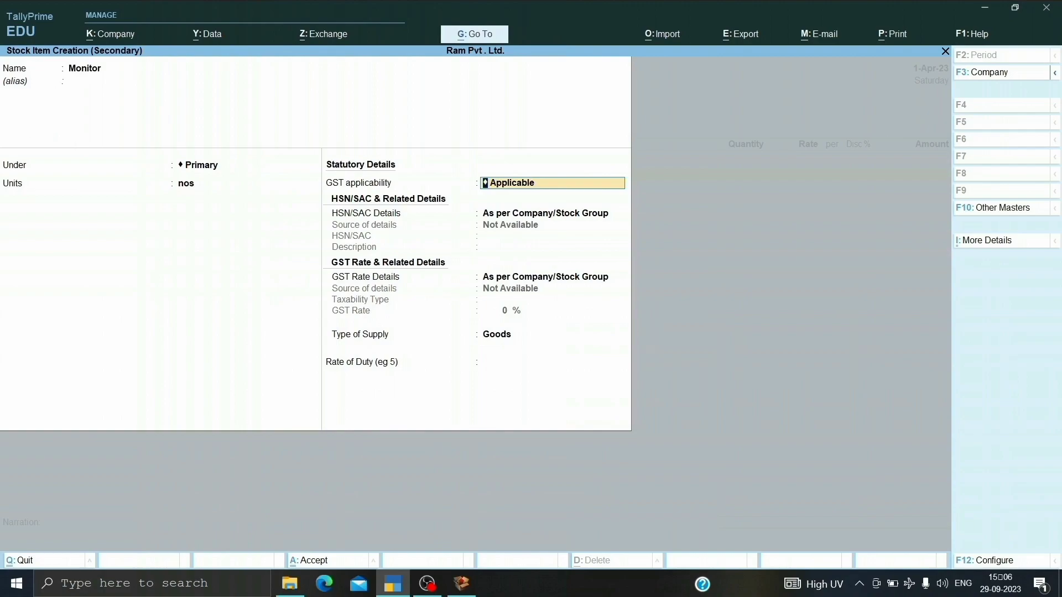
# Keep GST applicable for the Monitor item and specify its HSN/SAC code as 64001 with a blank description.
pyautogui.press('Return')
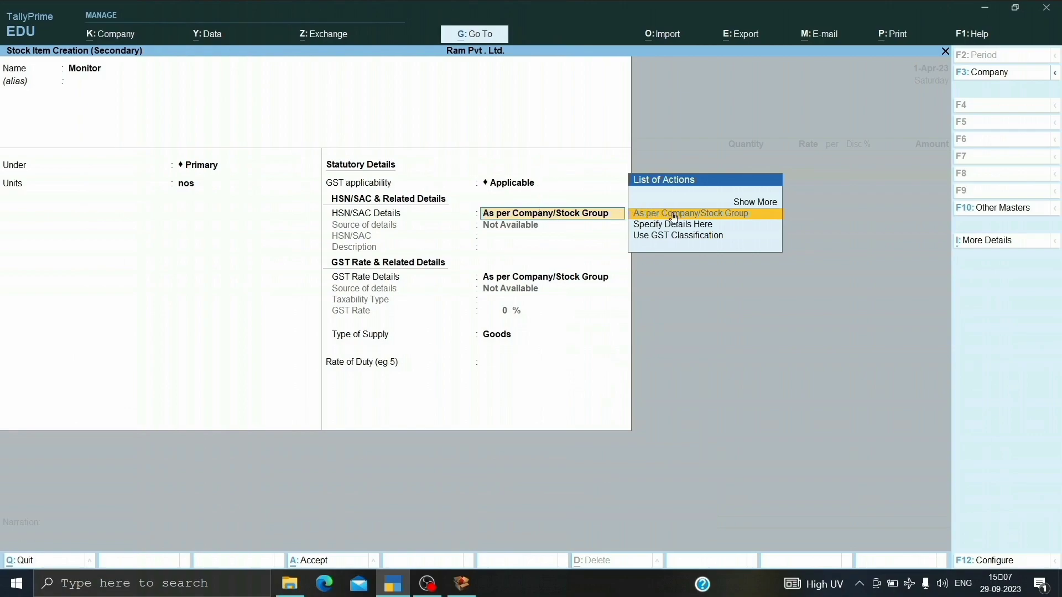
pyautogui.press('Down')
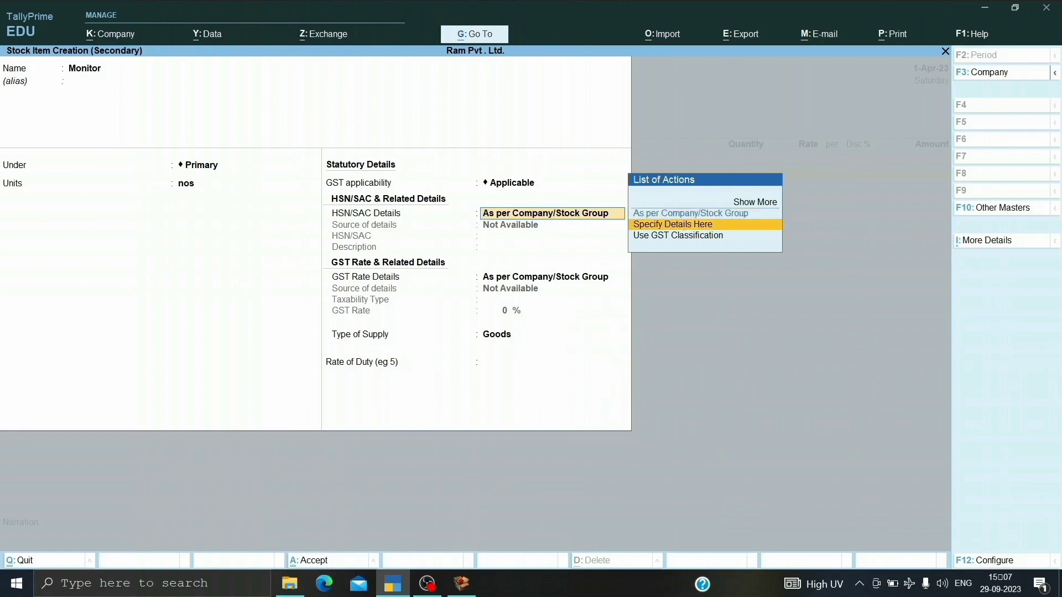
pyautogui.press('Return')
pyautogui.write('6400')
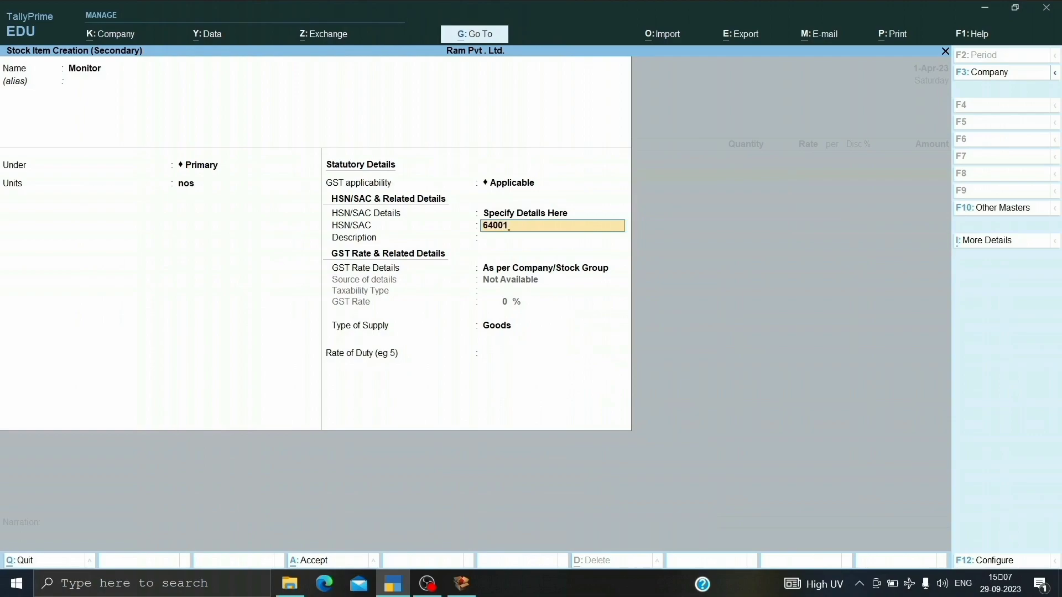
pyautogui.write('1')
pyautogui.press('Return')
pyautogui.press('Return')
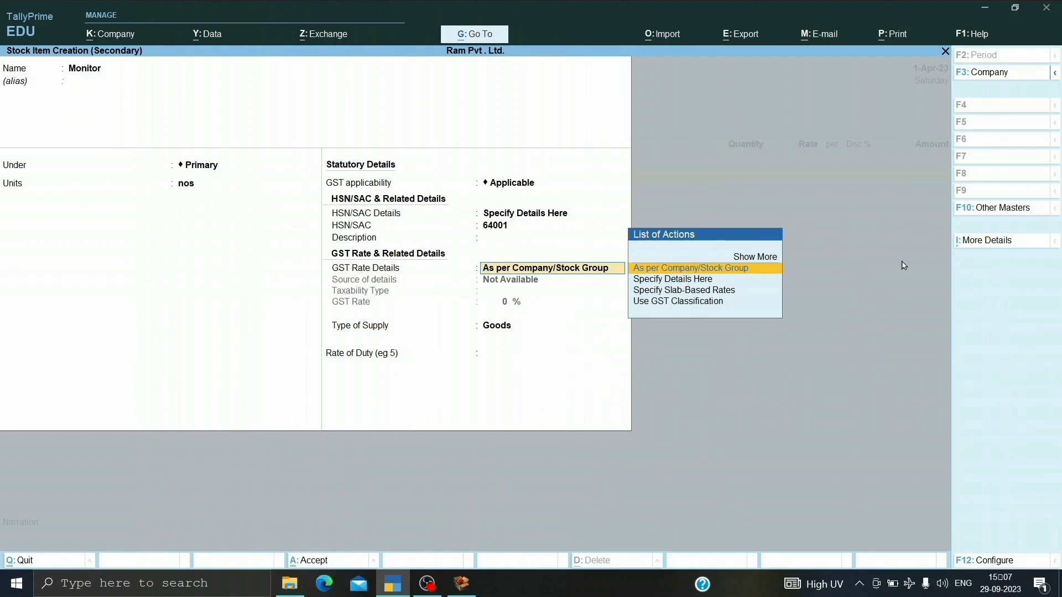
# Specify Monitor's GST rate details as Taxable at 12% with supply type Goods, and save the stock item.
pyautogui.press('Down')
pyautogui.press('Return')
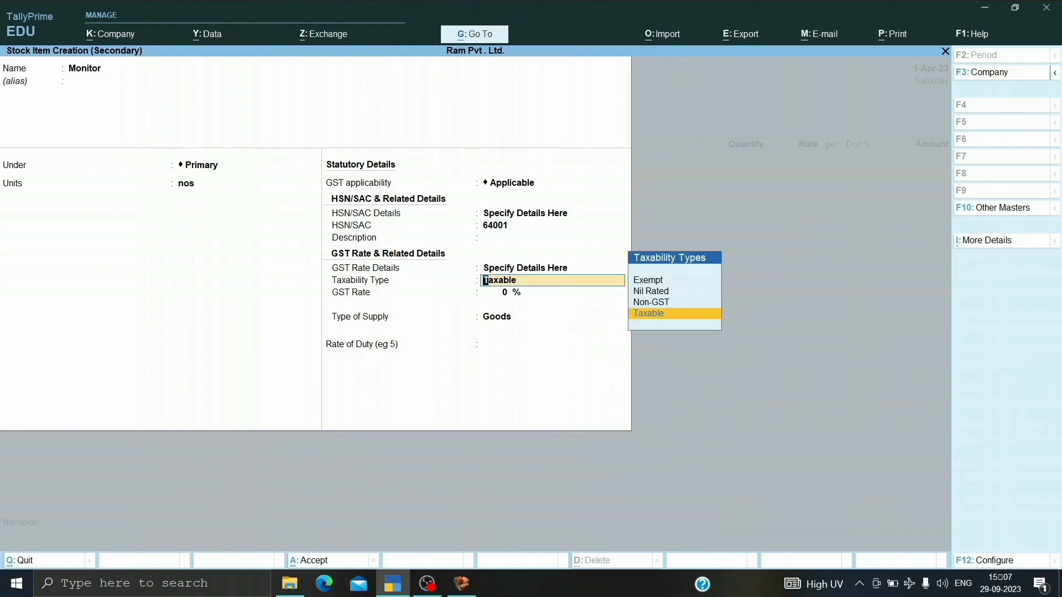
pyautogui.press('Return')
pyautogui.write('1')
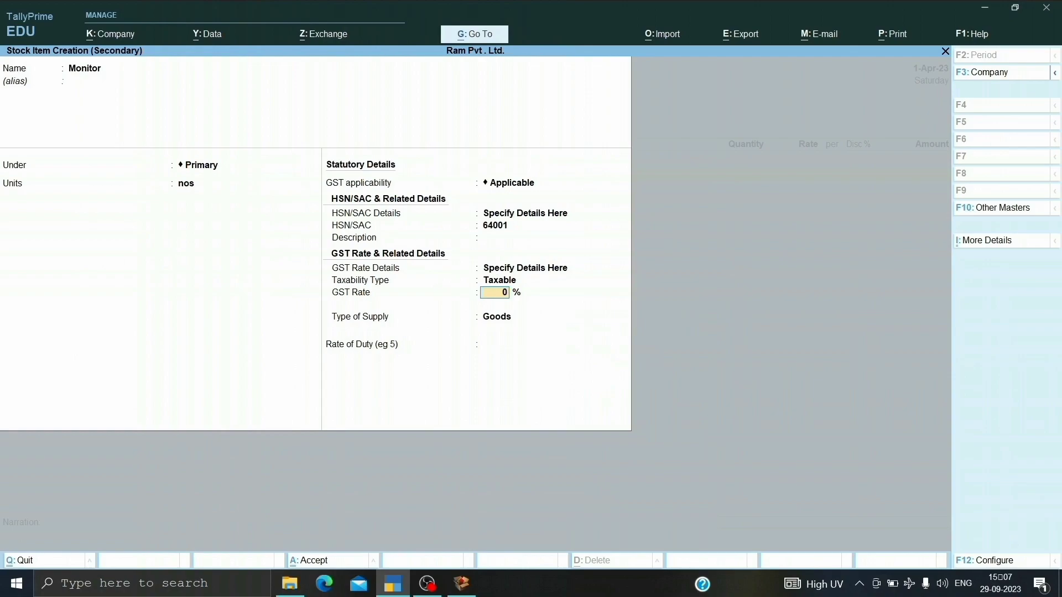
pyautogui.write('2')
pyautogui.press('Return')
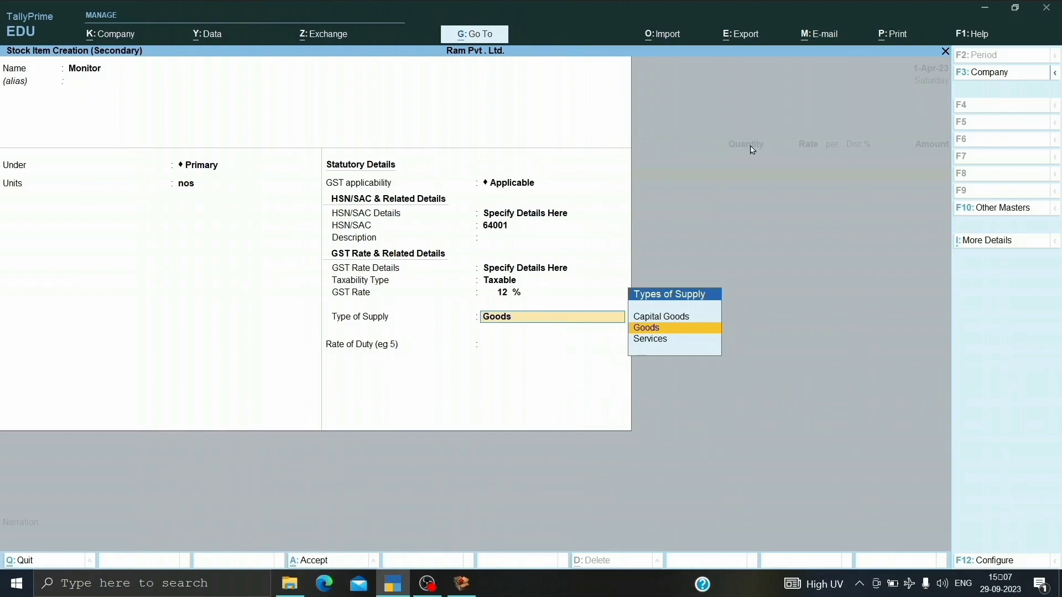
pyautogui.press('Return')
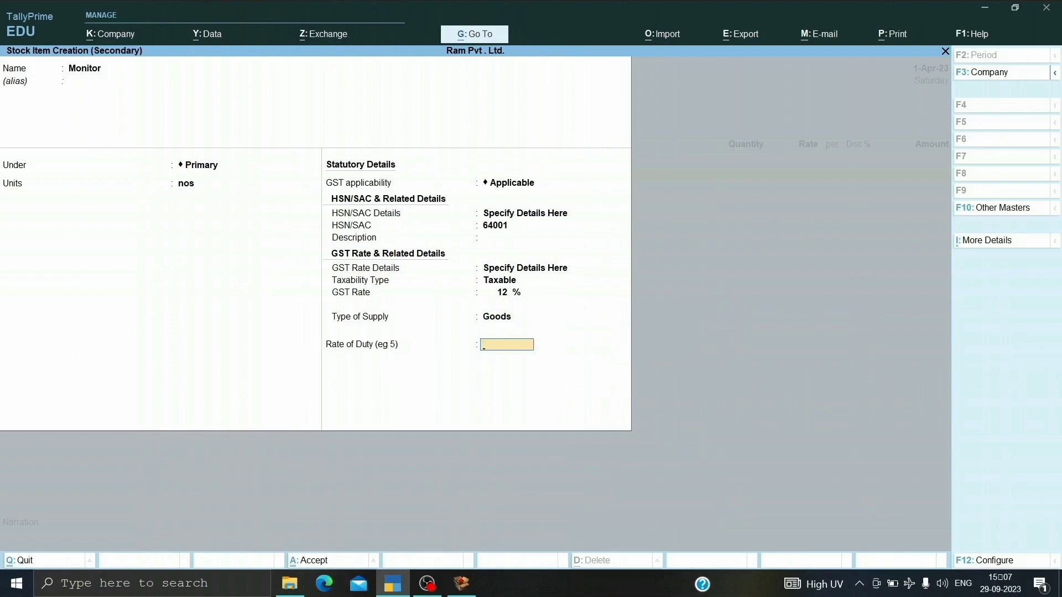
pyautogui.press('Return')
pyautogui.press('Return')
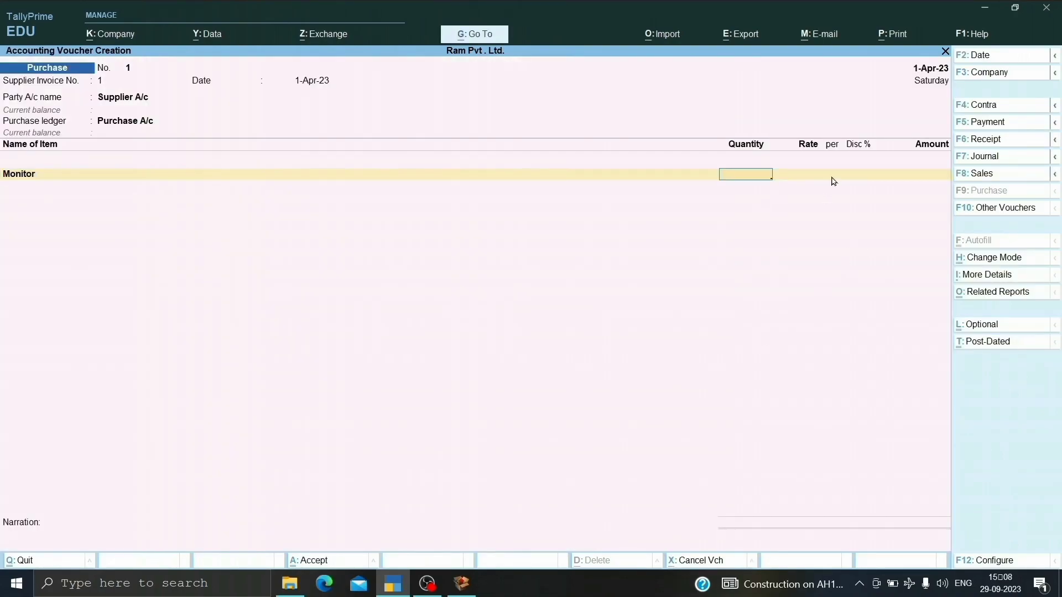
# Fill in the voucher's Monitor line with quantity 2 nos, rate 100000 per nos and 10% discount.
pyautogui.write('2')
pyautogui.press('Return')
pyautogui.write('100000')
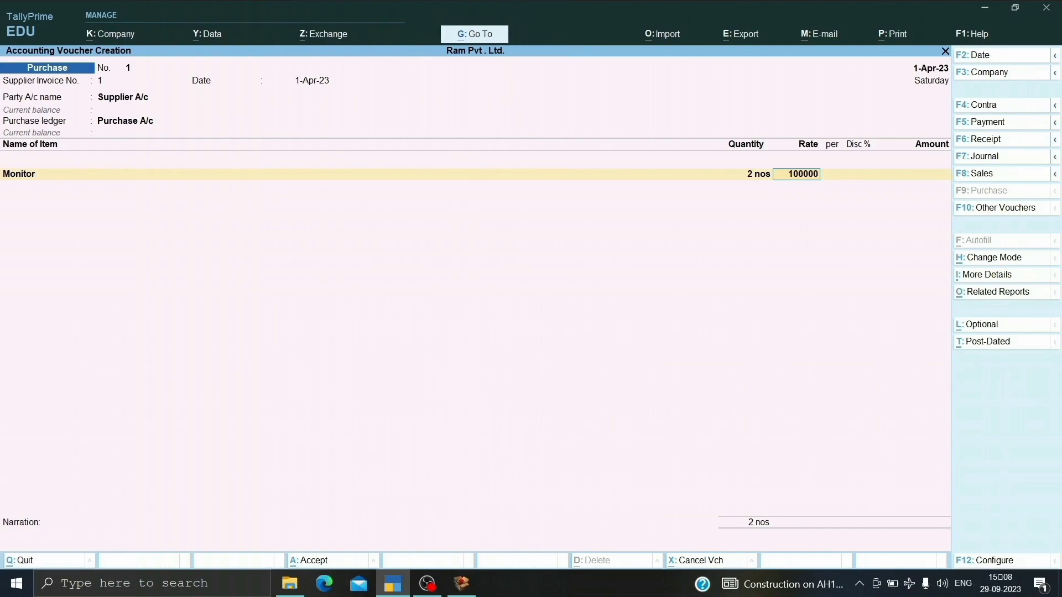
pyautogui.press('Return')
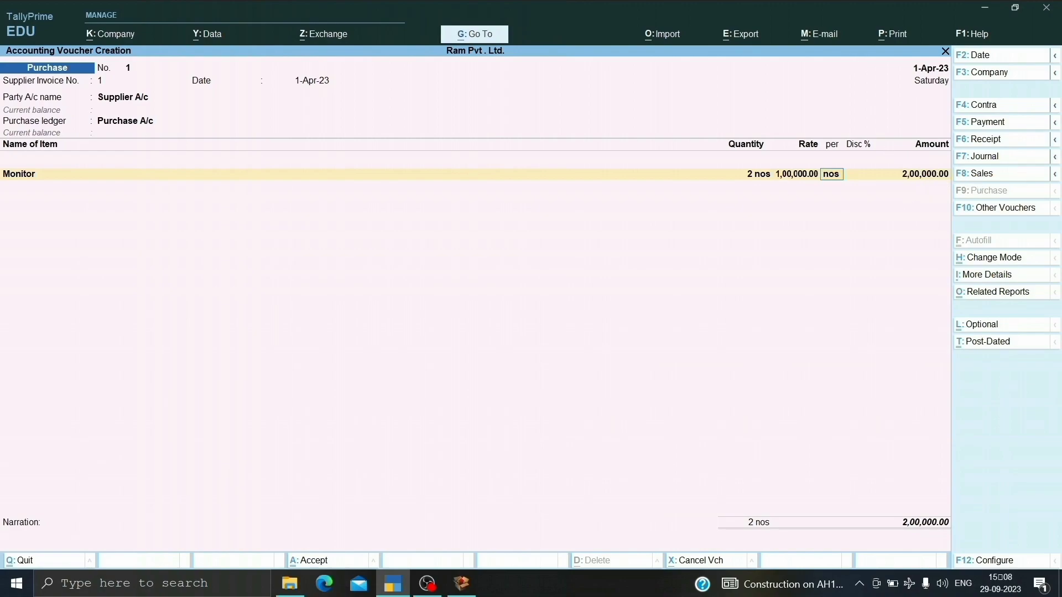
pyautogui.press('Return')
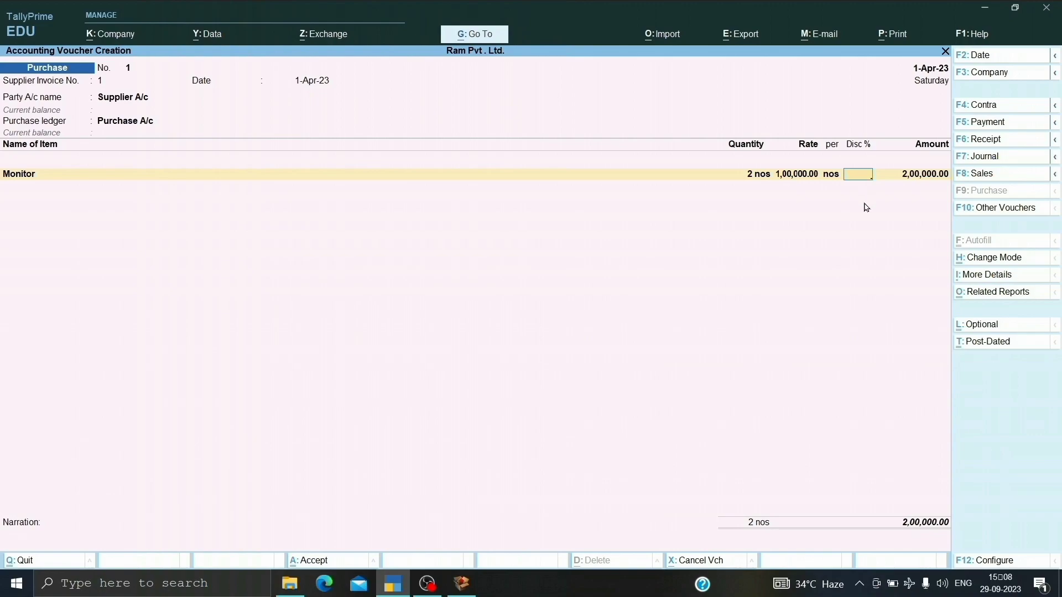
pyautogui.write('10')
pyautogui.press('Return')
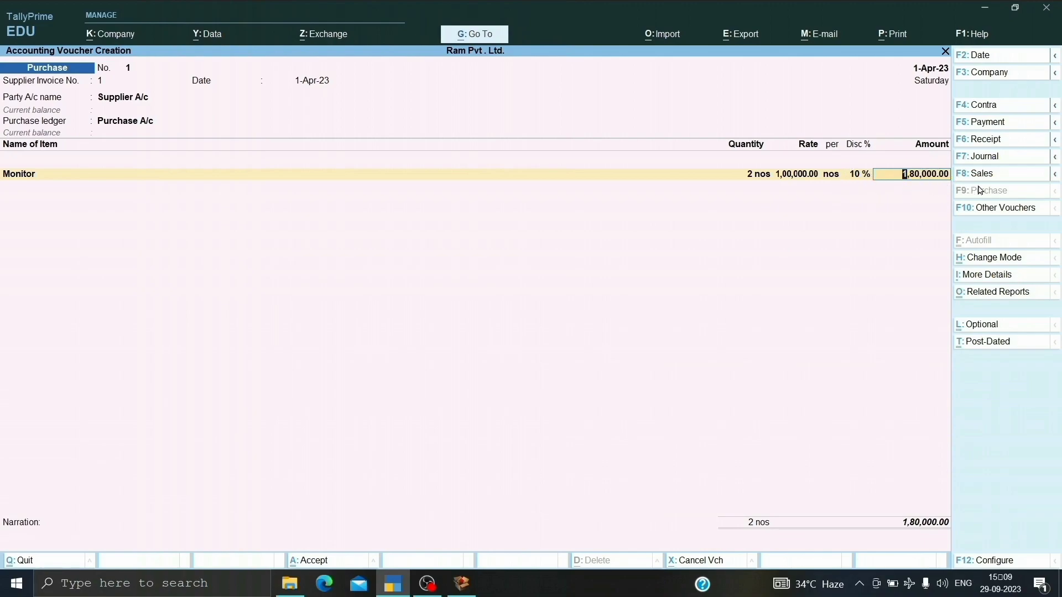
pyautogui.press('Return')
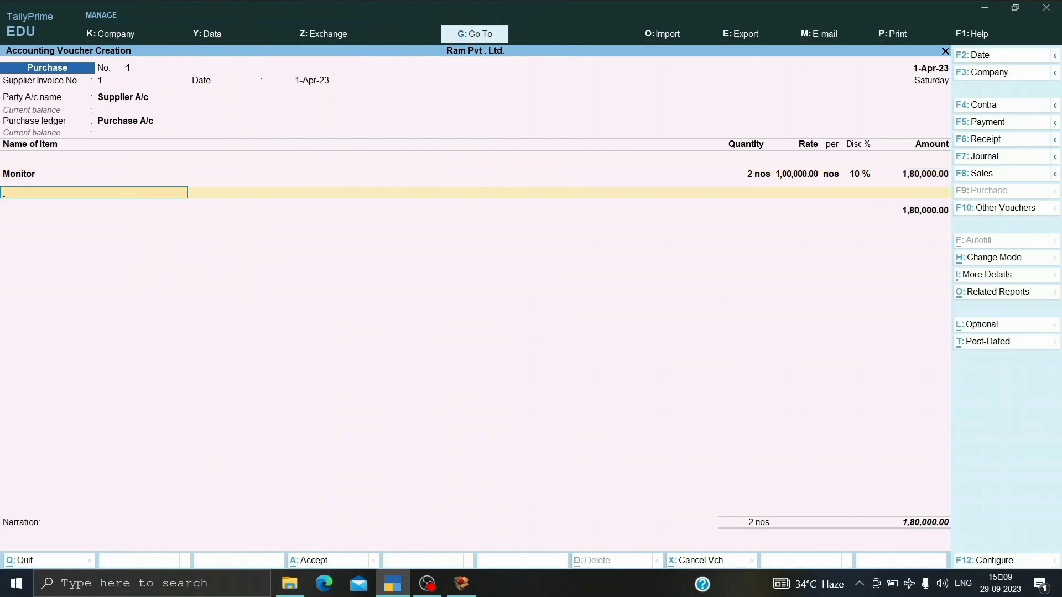
# From the voucher's next item line, create a stock item named Printer under Primary with unit nos.
pyautogui.hotkey('alt', 'c')
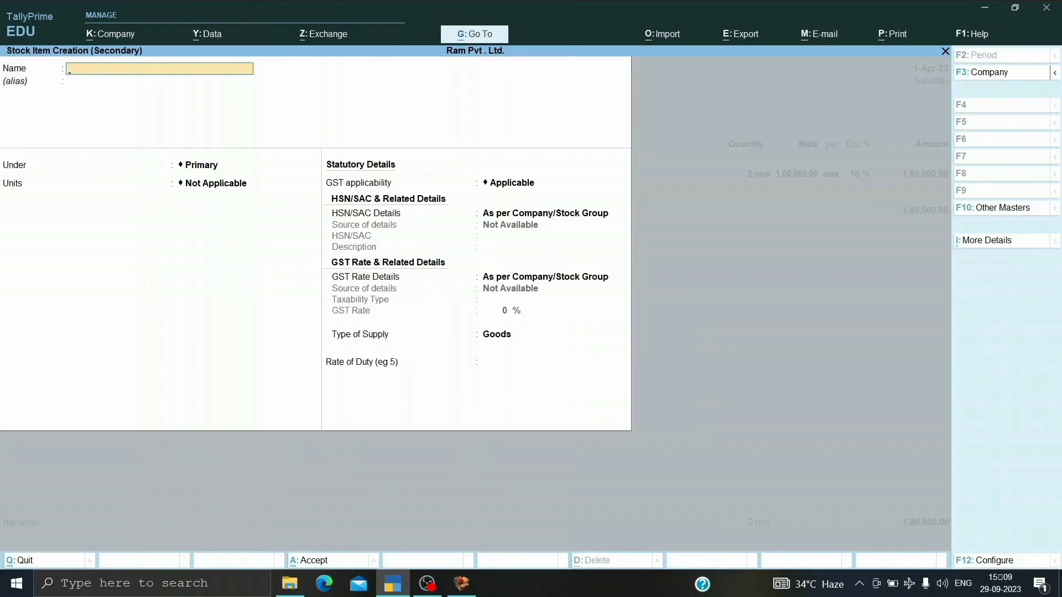
pyautogui.write('Printer')
pyautogui.press('Return')
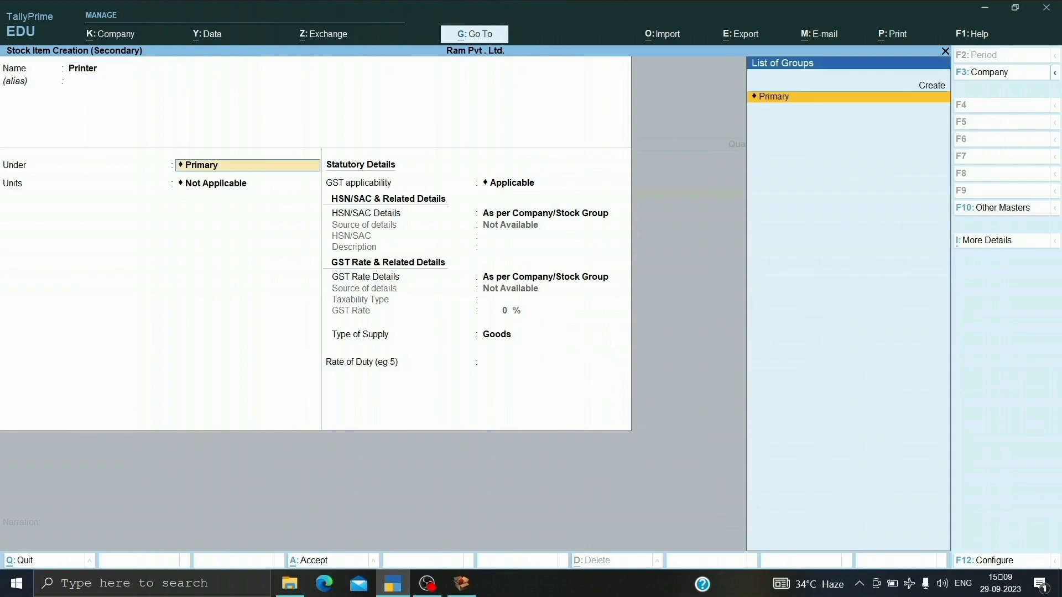
pyautogui.press('Return')
pyautogui.press('Down')
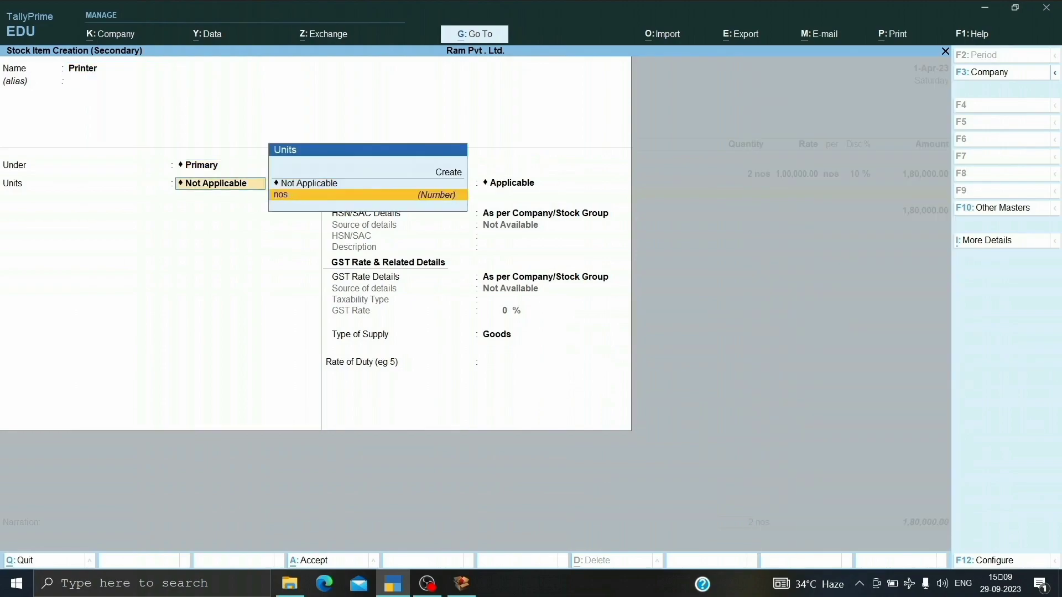
pyautogui.press('Return')
pyautogui.press('Return')
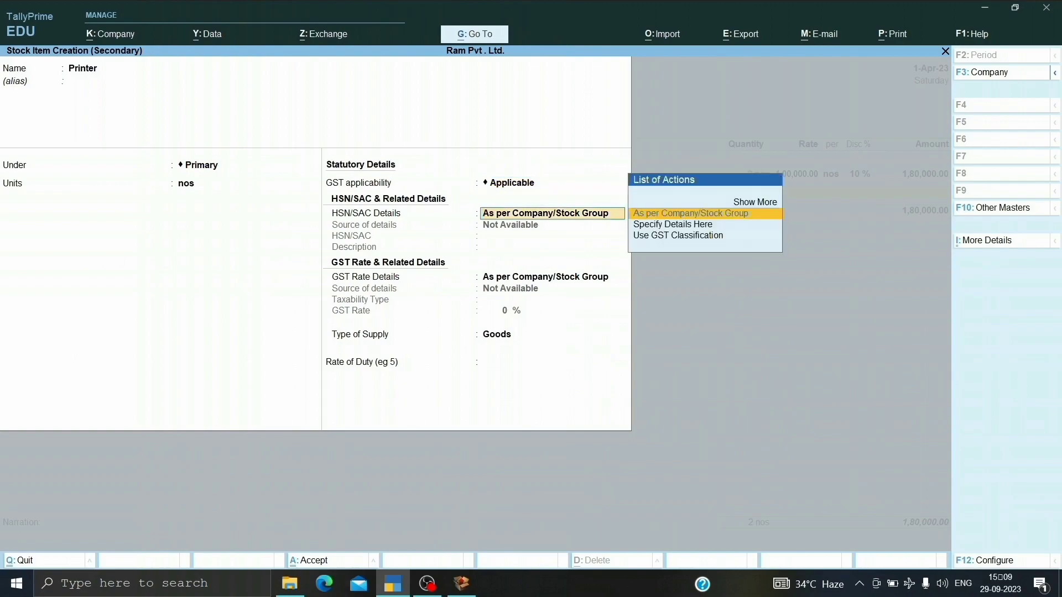
# Keep GST applicable for the Printer item and specify its HSN/SAC code as 631120 with a blank description.
pyautogui.press('Down')
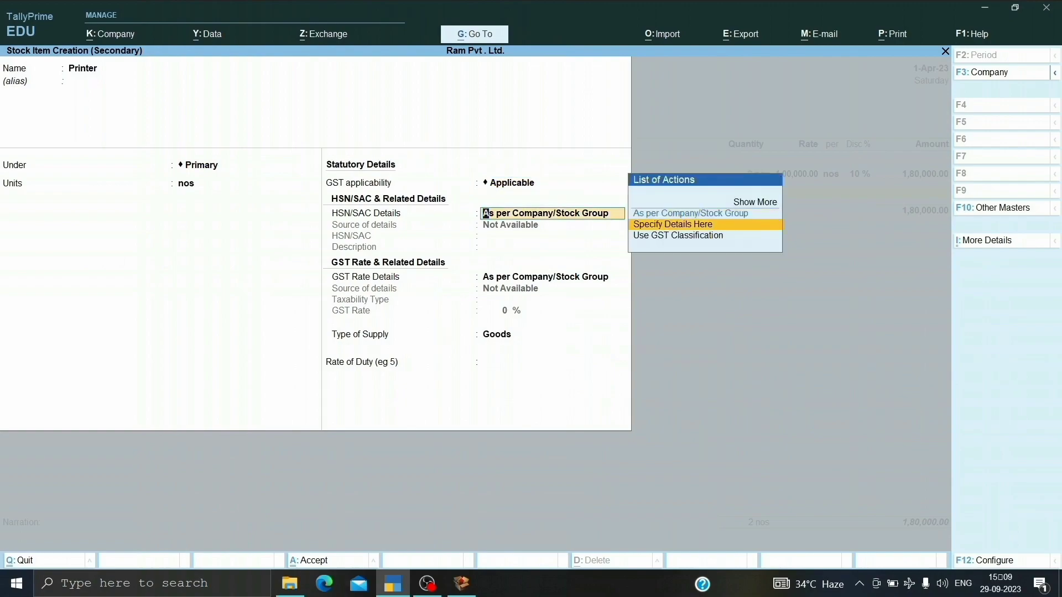
pyautogui.press('Return')
pyautogui.write('6311')
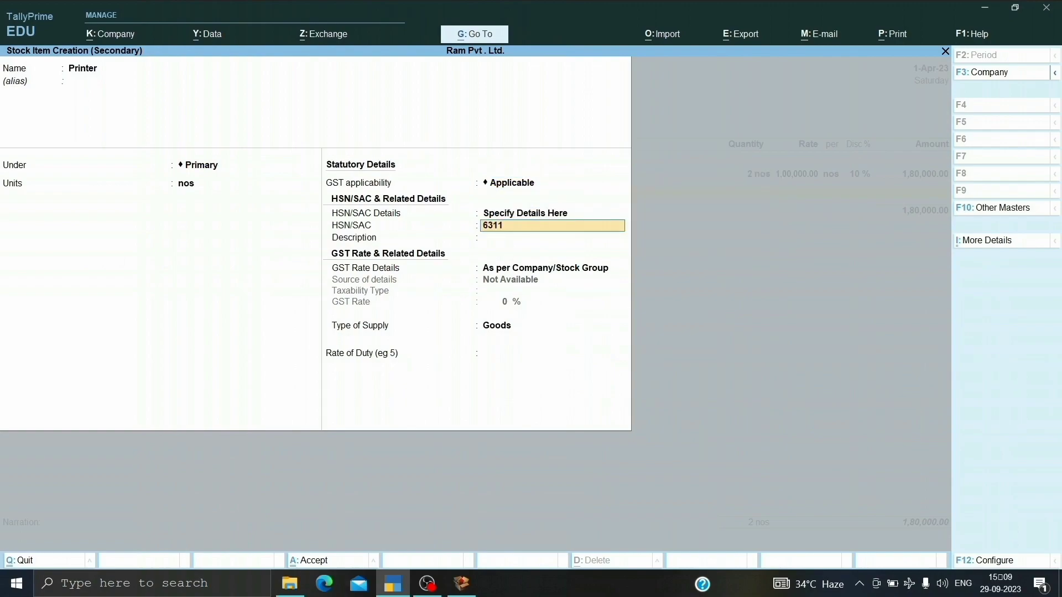
pyautogui.write('20')
pyautogui.press('Return')
pyautogui.press('Return')
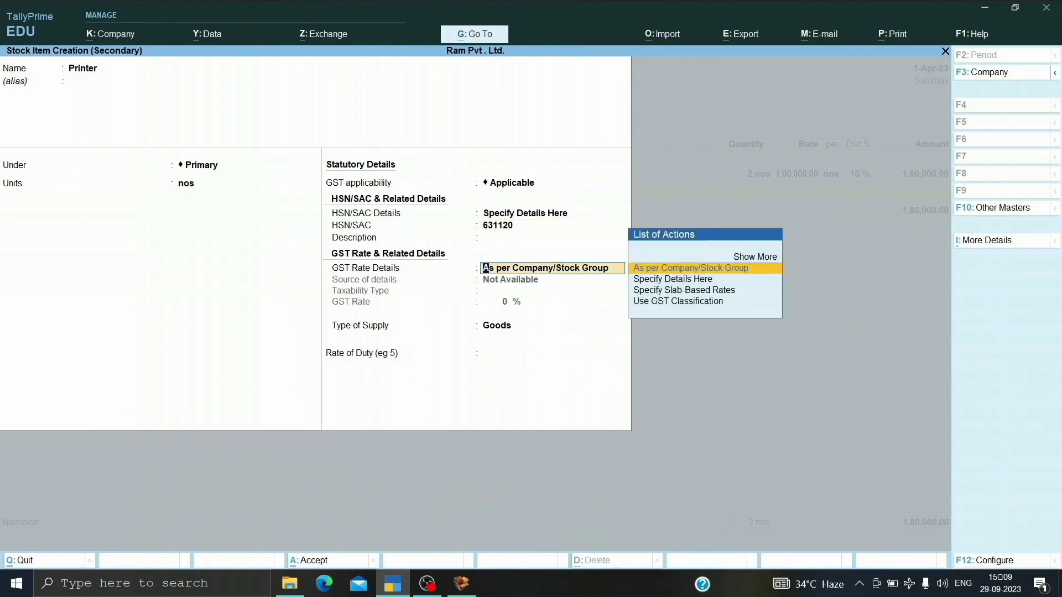
# Specify Printer's GST rate details as Taxable at 18% with supply type Goods, and save the stock item.
pyautogui.press('Down')
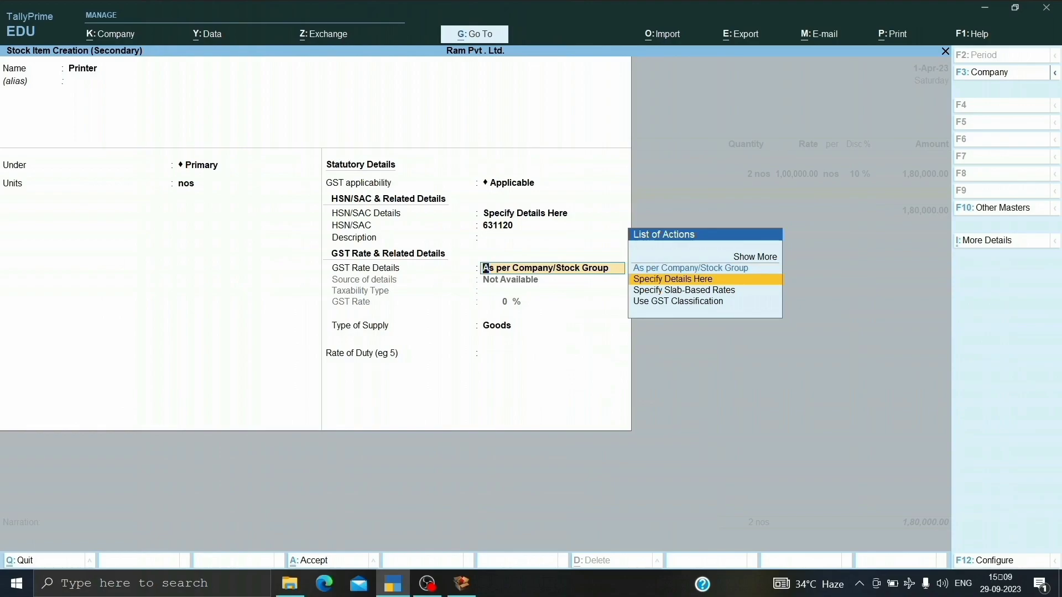
pyautogui.press('Return')
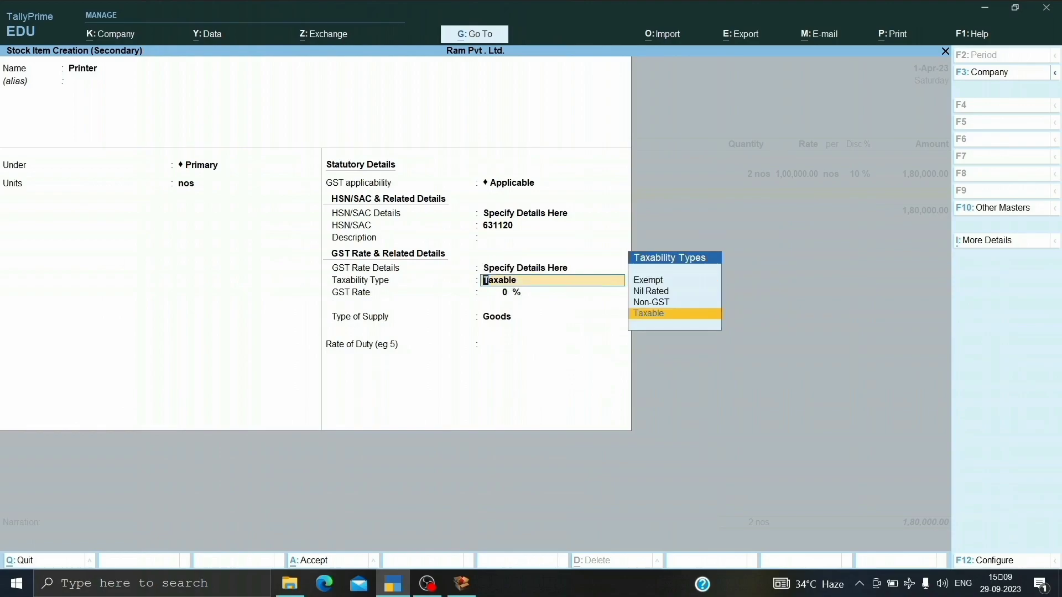
pyautogui.press('Return')
pyautogui.write('18')
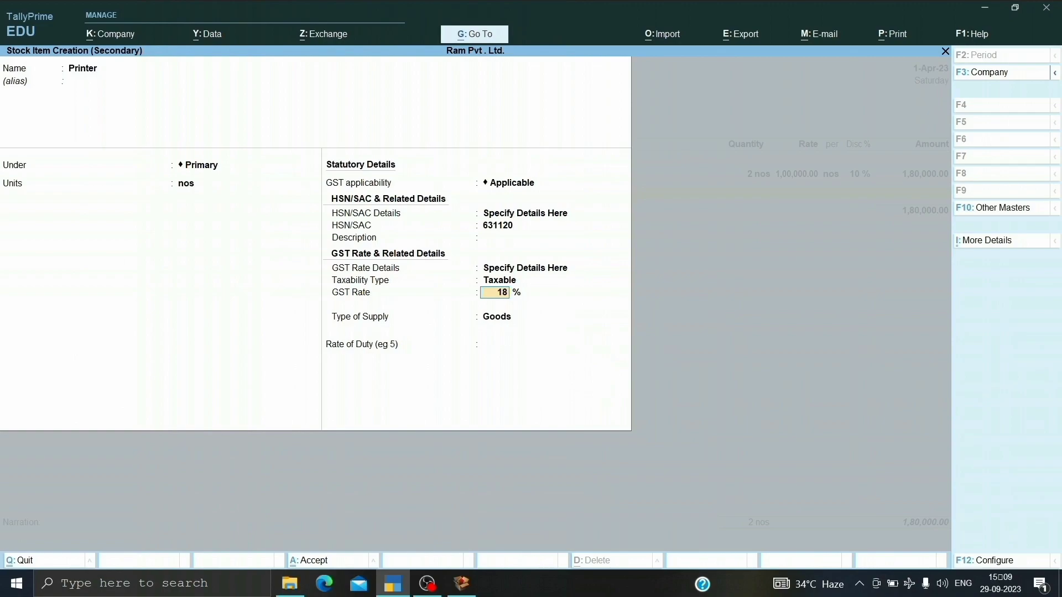
pyautogui.press('Return')
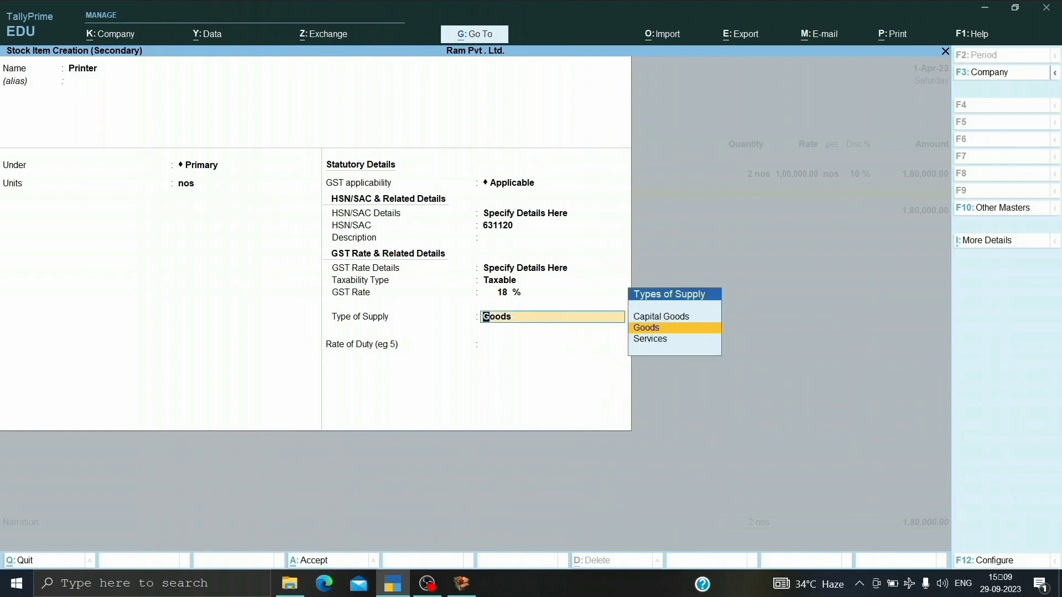
pyautogui.press('Return')
pyautogui.press('Return')
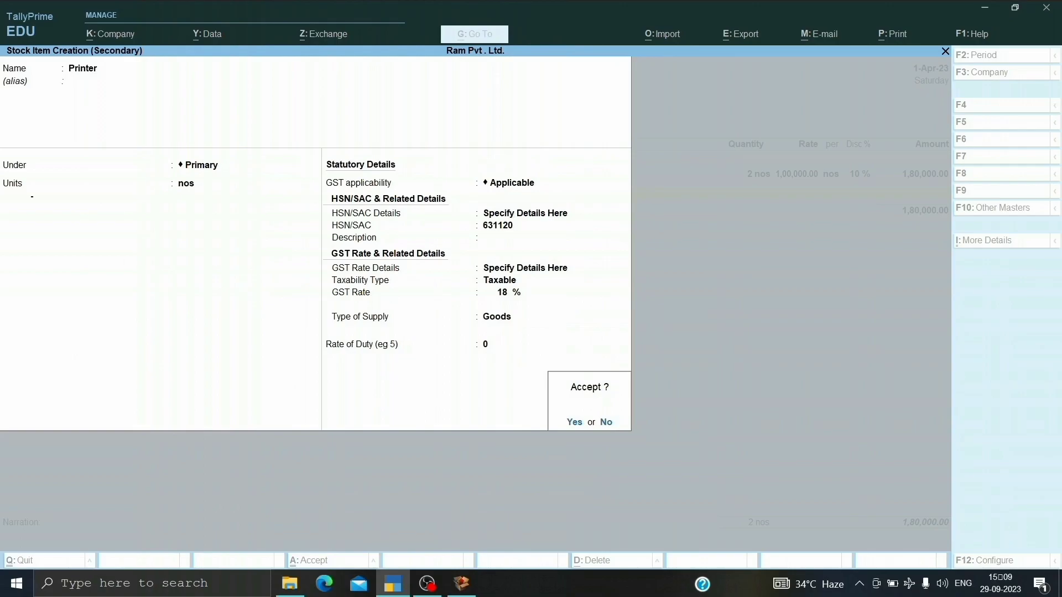
pyautogui.press('Return')
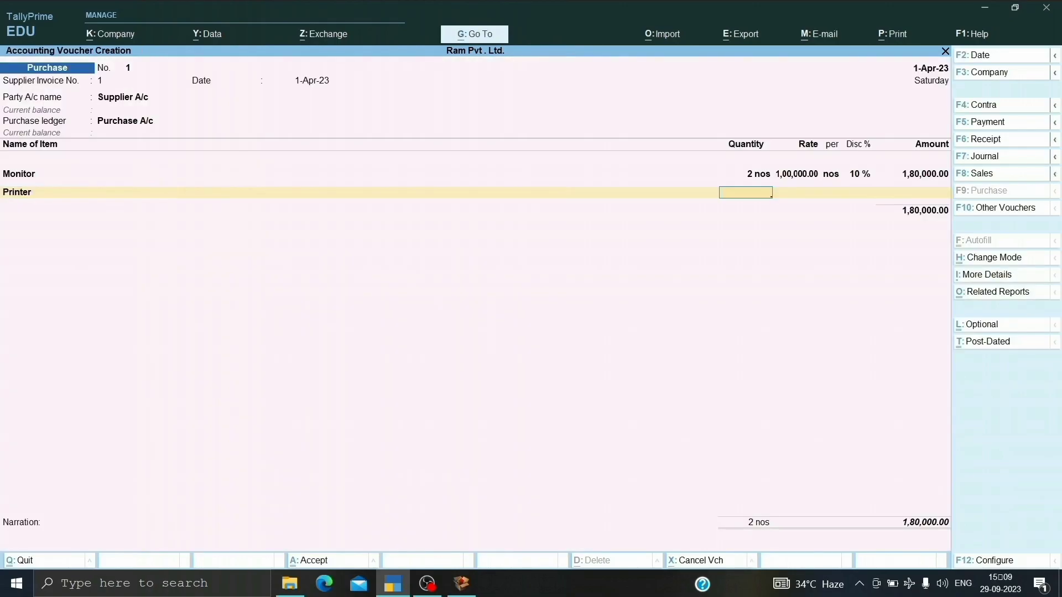
# Fill in the Printer line with quantity 2 nos, rate 120000 per nos and 5% discount, and end the item list.
pyautogui.write('2')
pyautogui.press('Return')
pyautogui.write('120000')
pyautogui.press('Return')
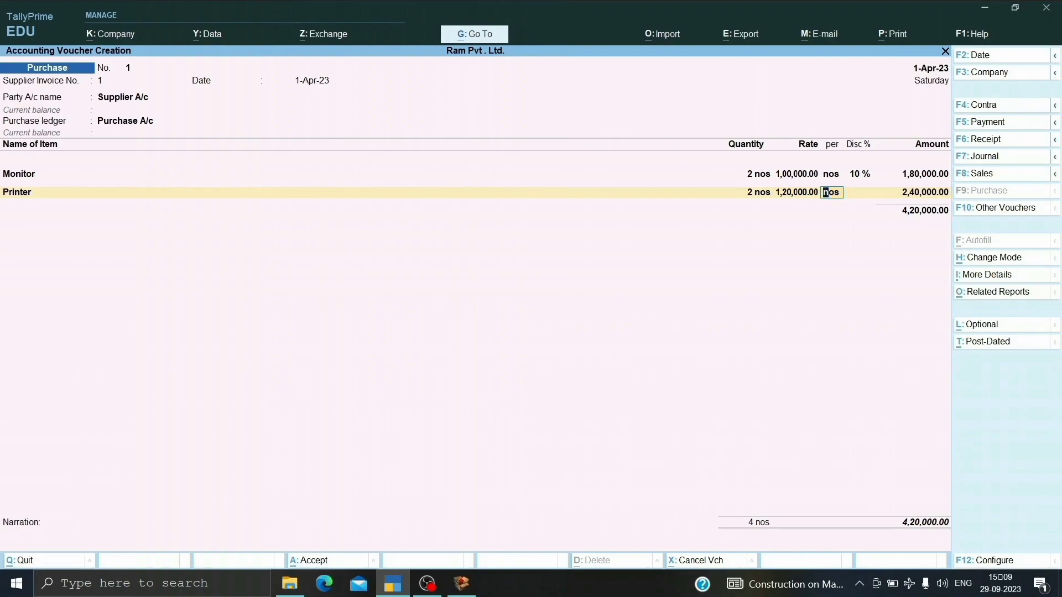
pyautogui.press('Return')
pyautogui.write('5')
pyautogui.press('Return')
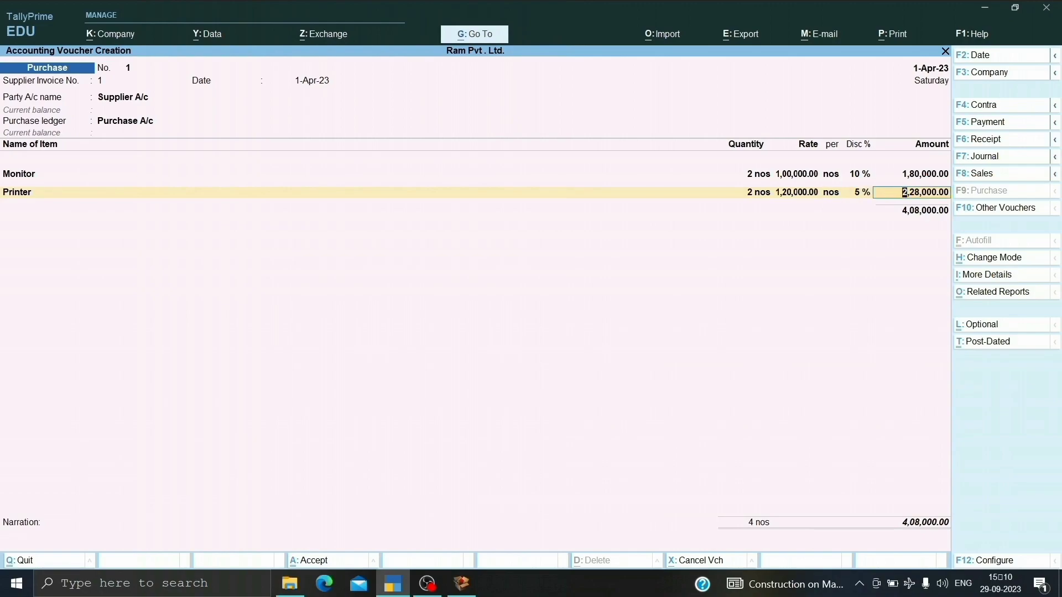
pyautogui.press('Return')
pyautogui.press('Return')
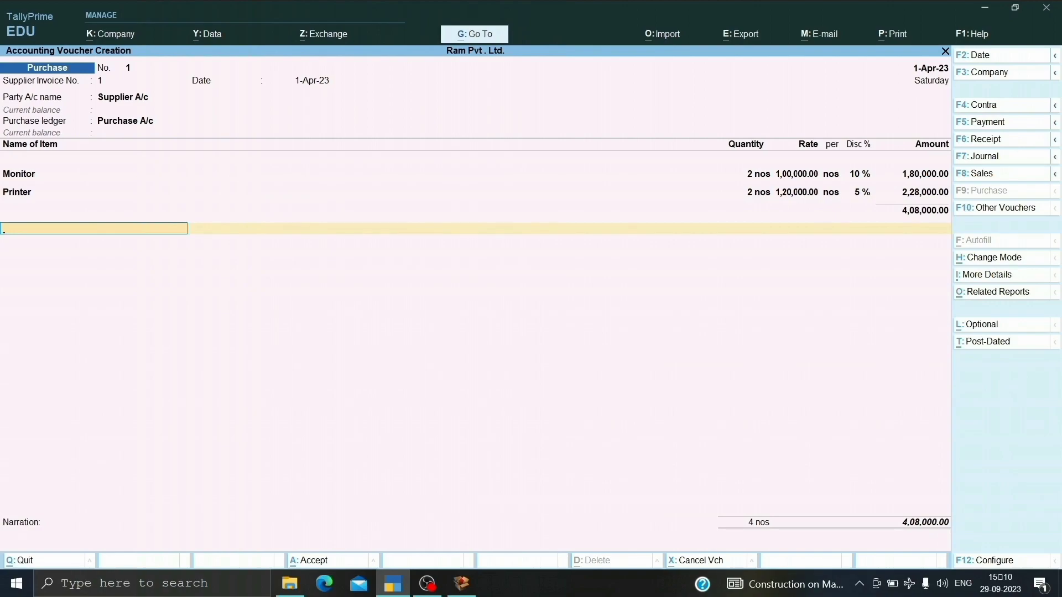
# From the voucher's tax line, create a ledger named CGST under the Duties & Taxes group.
pyautogui.hotkey('alt', 'c')
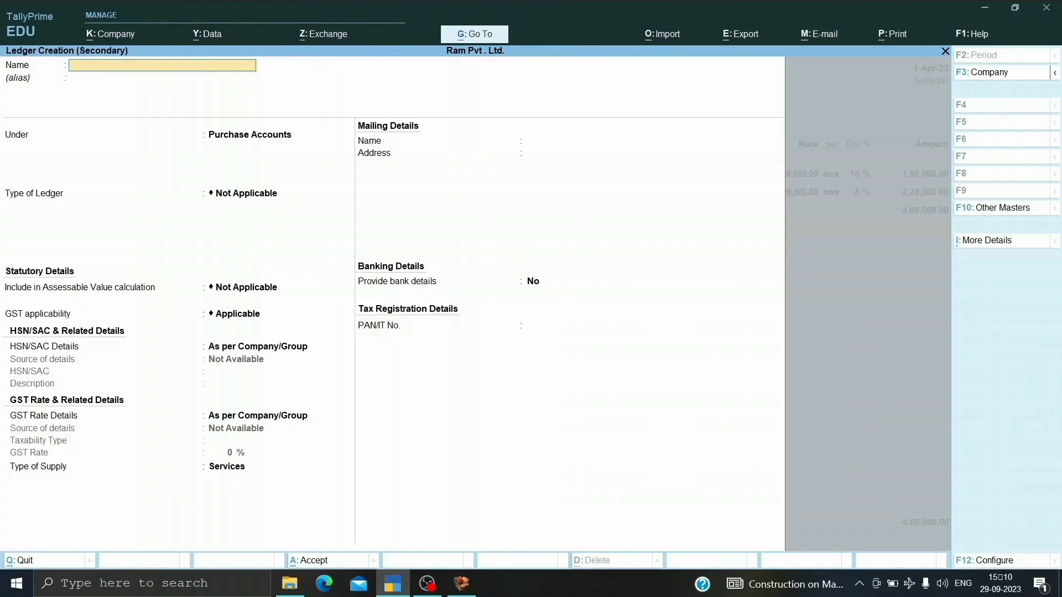
pyautogui.write('CGST')
pyautogui.press('Return')
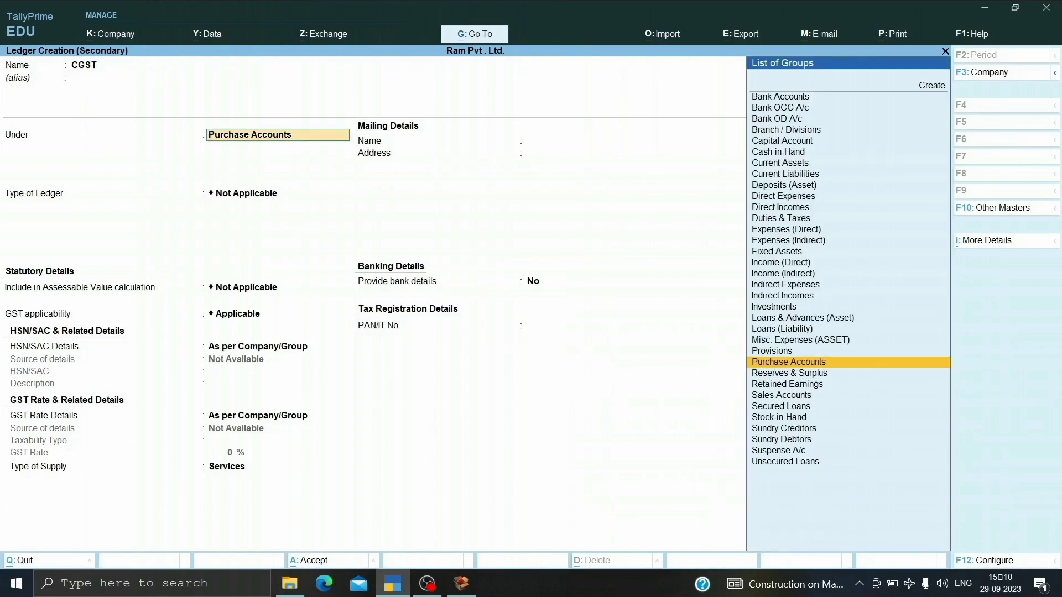
pyautogui.write('DUTIS')
pyautogui.press('Escape')
pyautogui.write('S')
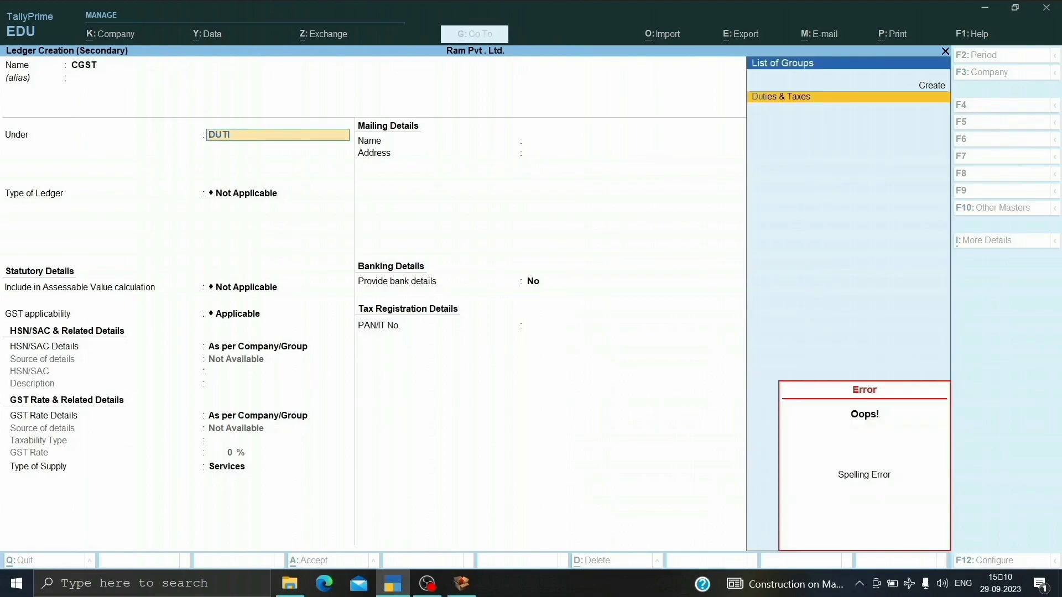
pyautogui.press('Return')
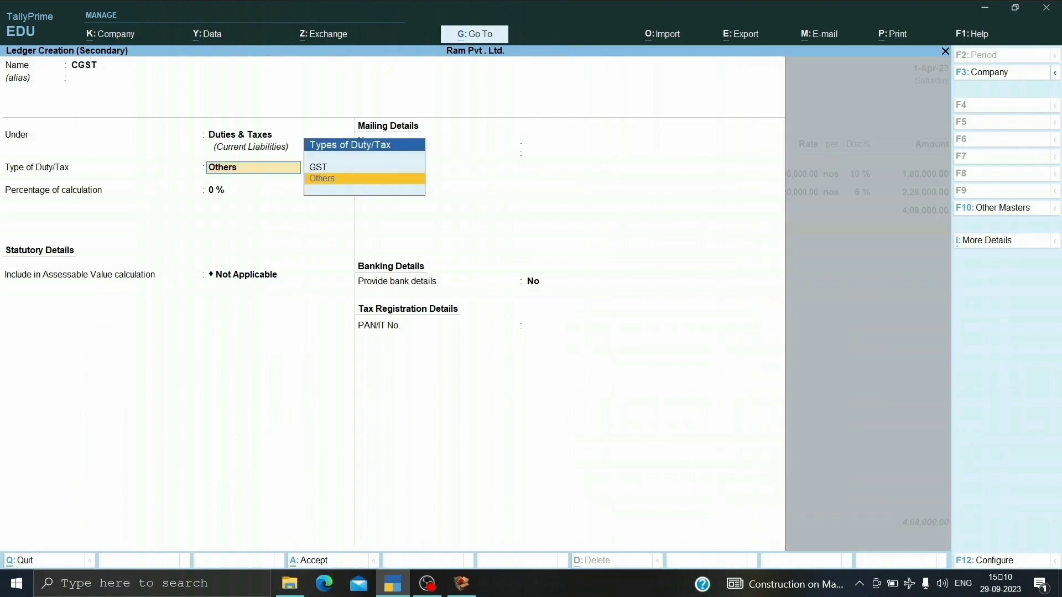
# Specify the CGST ledger's duty type as GST and tax type as CGST, save it, and accept its line in the voucher.
pyautogui.press('Up')
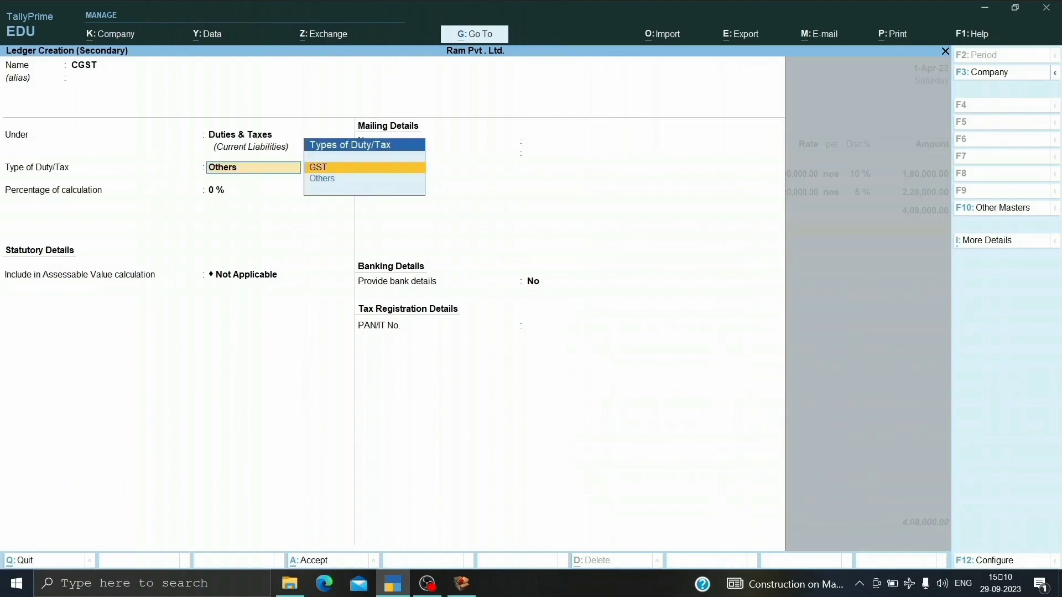
pyautogui.press('Return')
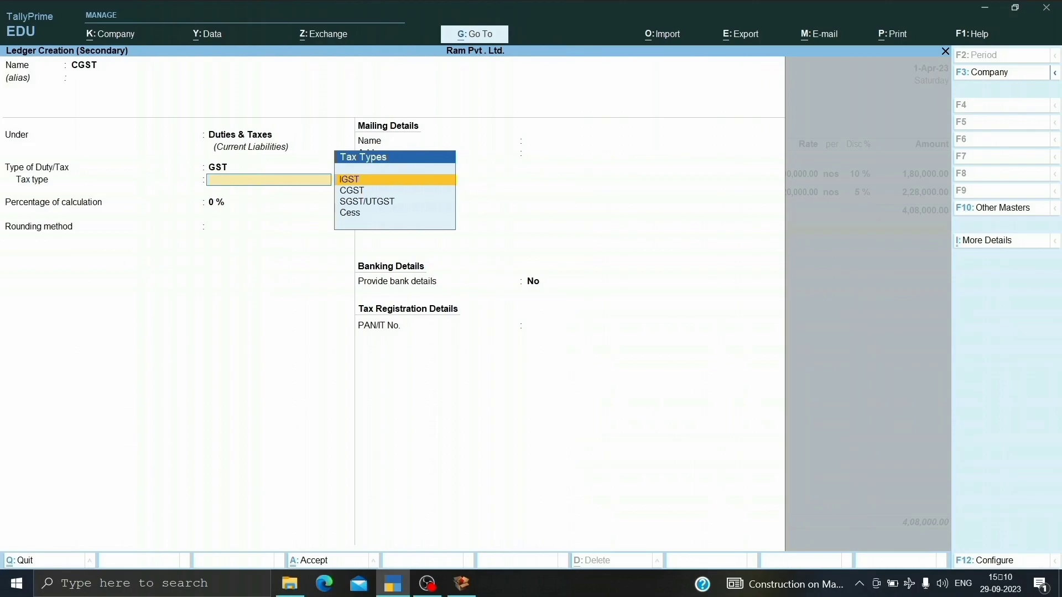
pyautogui.press('Down')
pyautogui.press('Return')
pyautogui.press('Return')
pyautogui.press('Return')
pyautogui.press('Return')
pyautogui.press('Return')
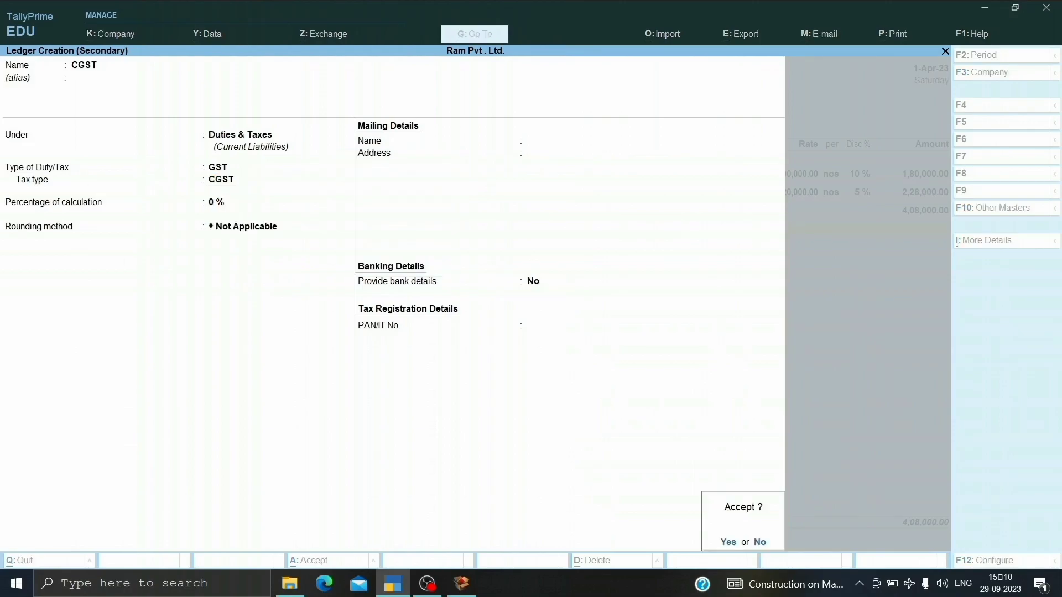
pyautogui.press('Return')
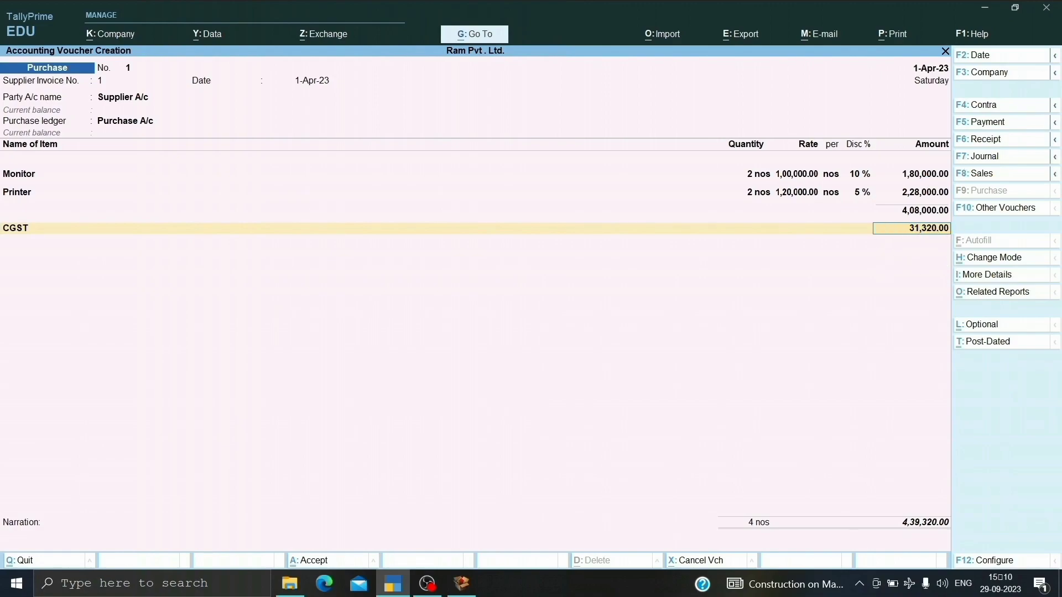
pyautogui.press('Return')
# From the voucher's next ledger line, create a ledger named SGST under Duties & Taxes.
pyautogui.hotkey('alt', 'c')
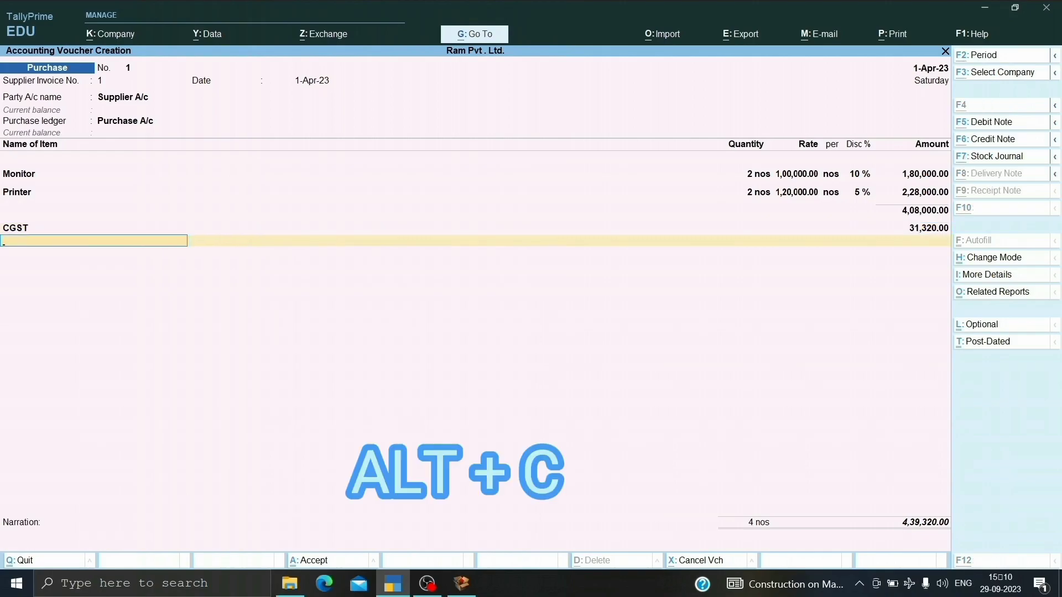
pyautogui.write('SGST')
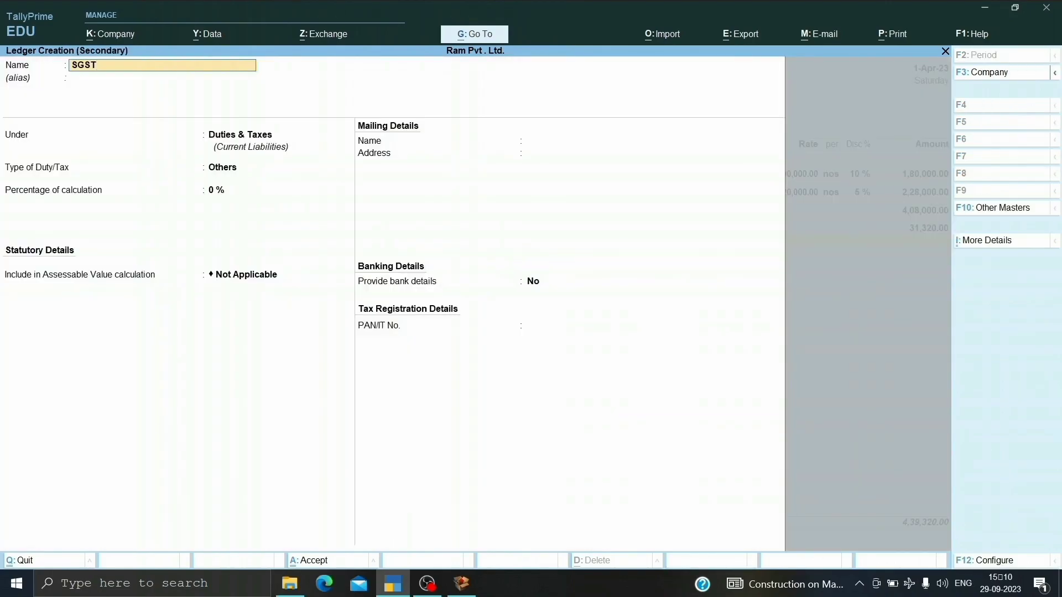
pyautogui.press('Return')
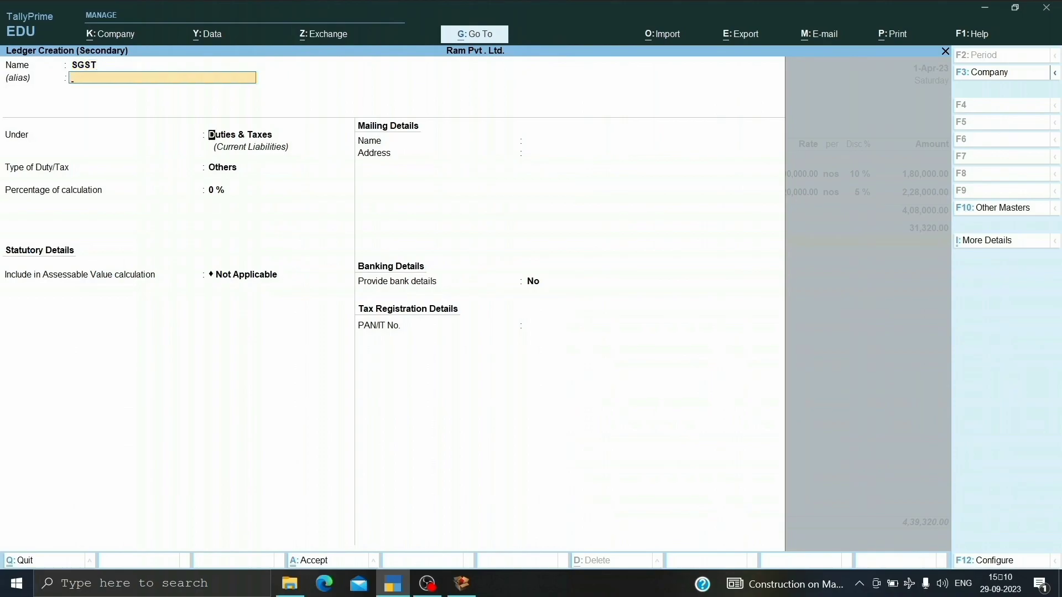
pyautogui.press('Return')
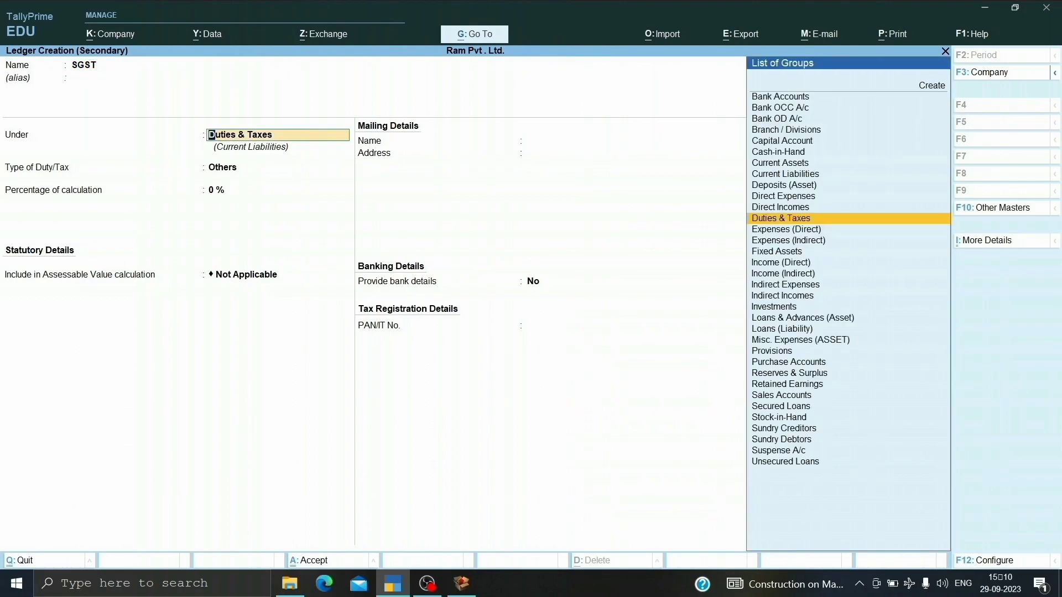
pyautogui.press('Return')
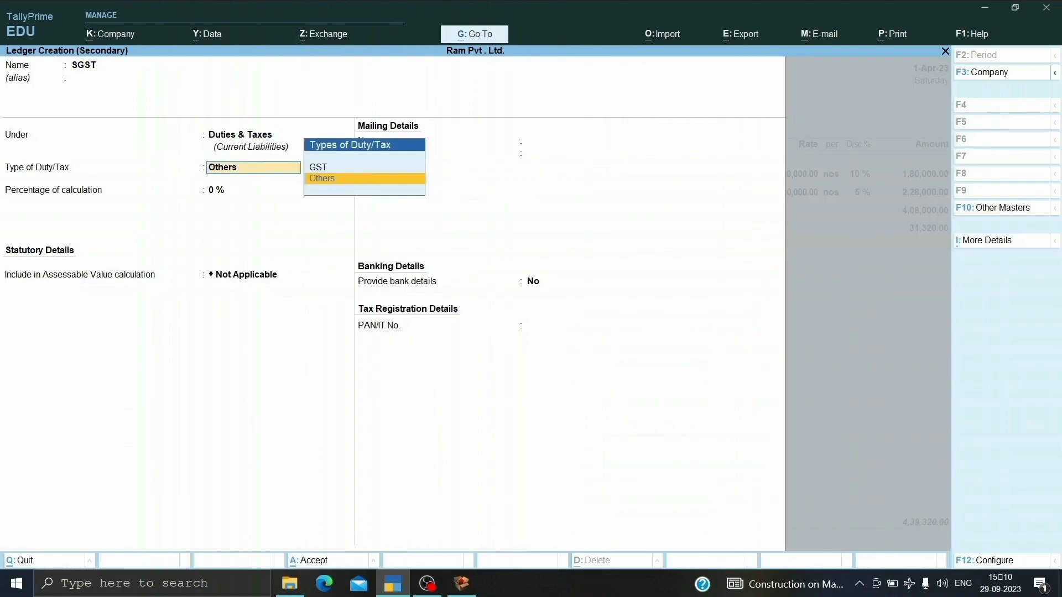
# Specify the SGST ledger's duty type as GST and tax type as SGST/UTGST with default rounding, and save it into the voucher.
pyautogui.press('Up')
pyautogui.press('Return')
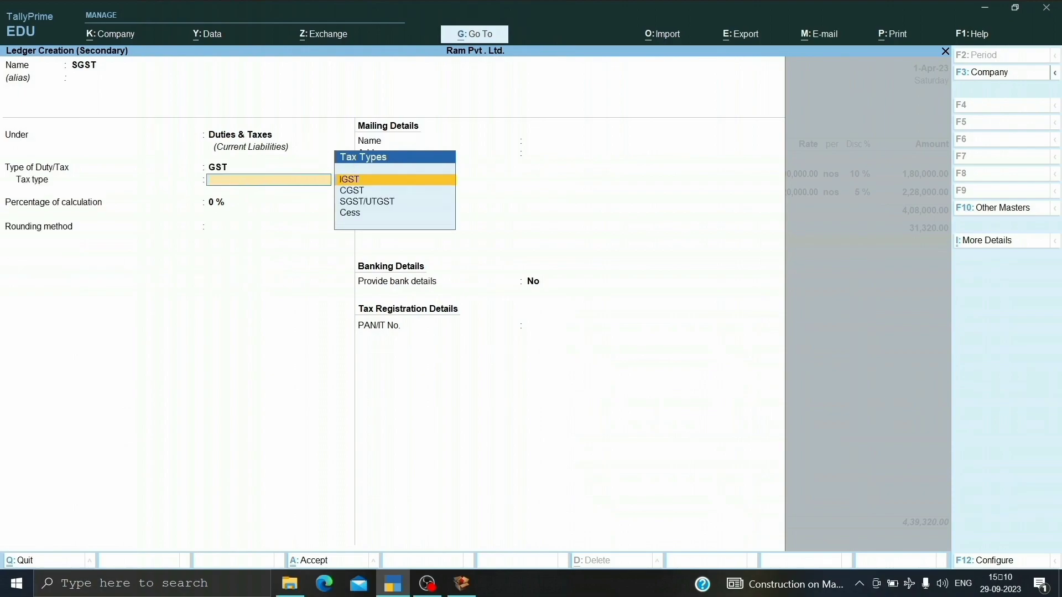
pyautogui.press('Down')
pyautogui.press('Down')
pyautogui.press('Return')
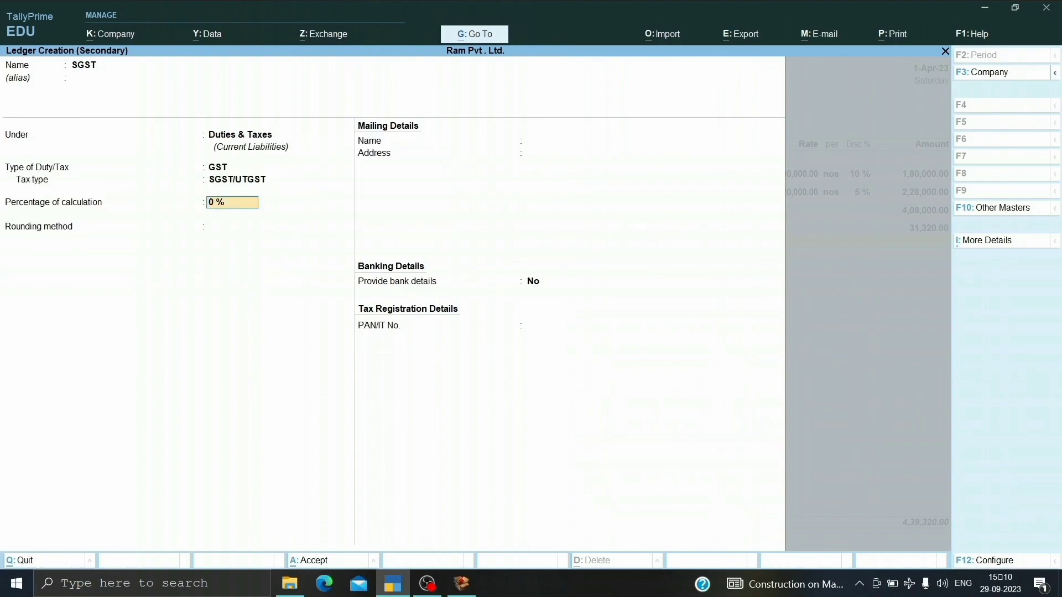
pyautogui.press('Return')
pyautogui.press('Return')
pyautogui.press('Return')
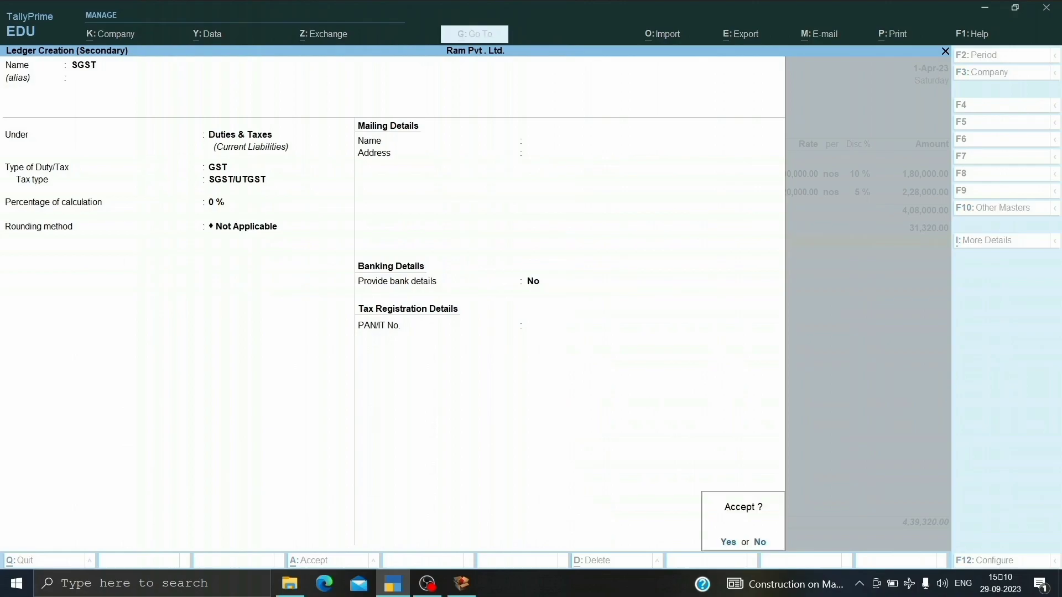
pyautogui.press('Return')
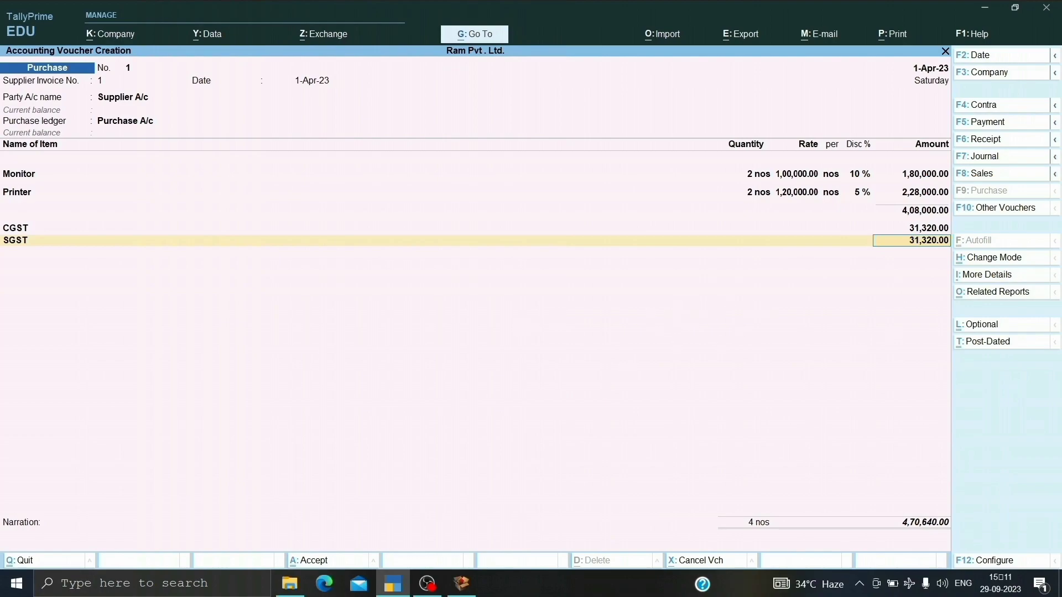
# Preview the purchase voucher's printed invoice, zoom in to examine the items and tax amounts, and return to the voucher.
pyautogui.hotkey('alt', 'p')
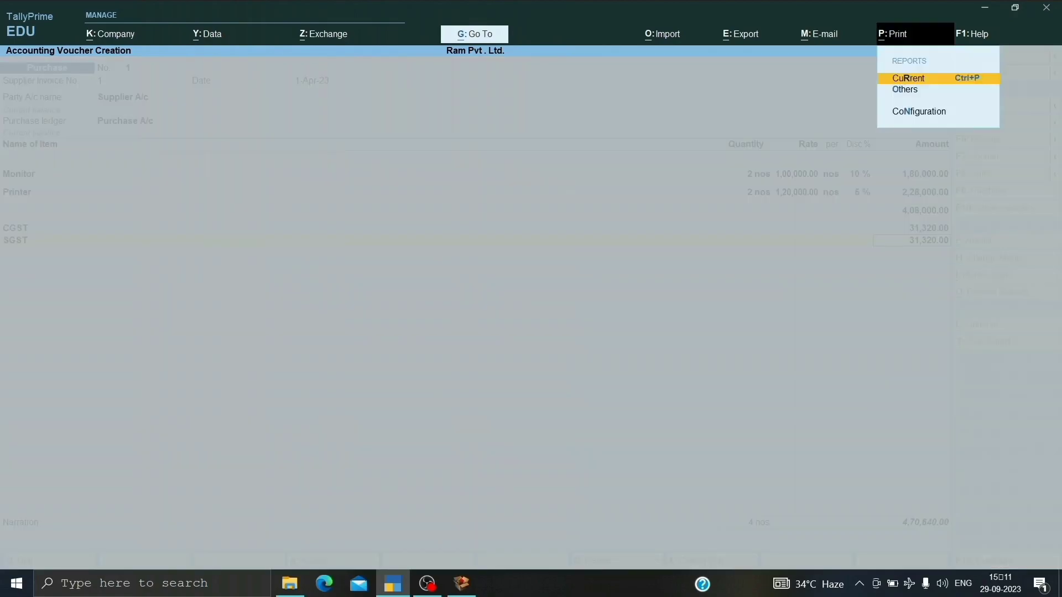
pyautogui.press('Return')
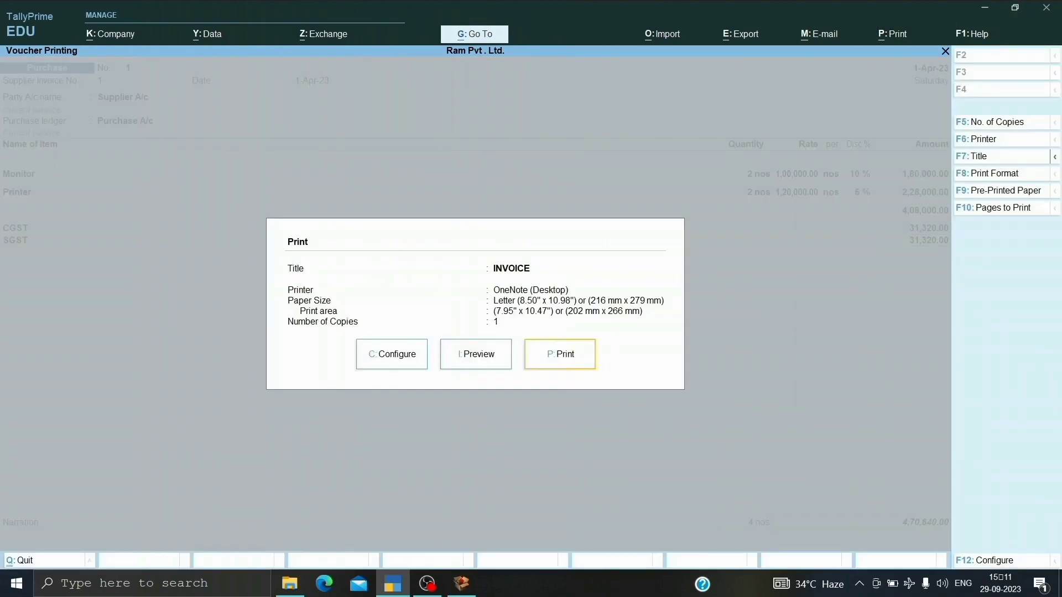
pyautogui.press('i')
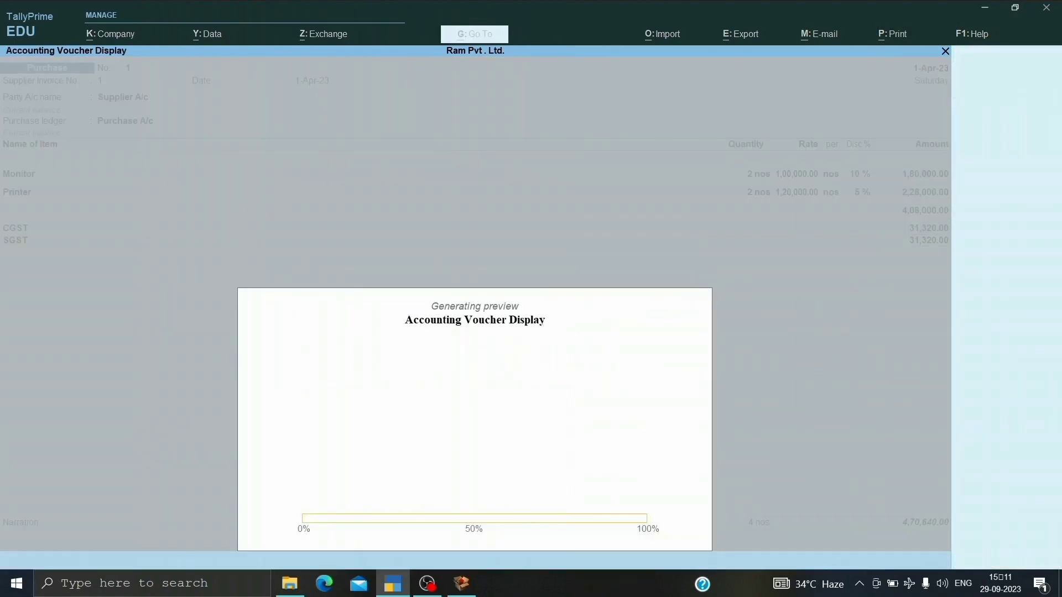
pyautogui.hotkey('alt', 'z')
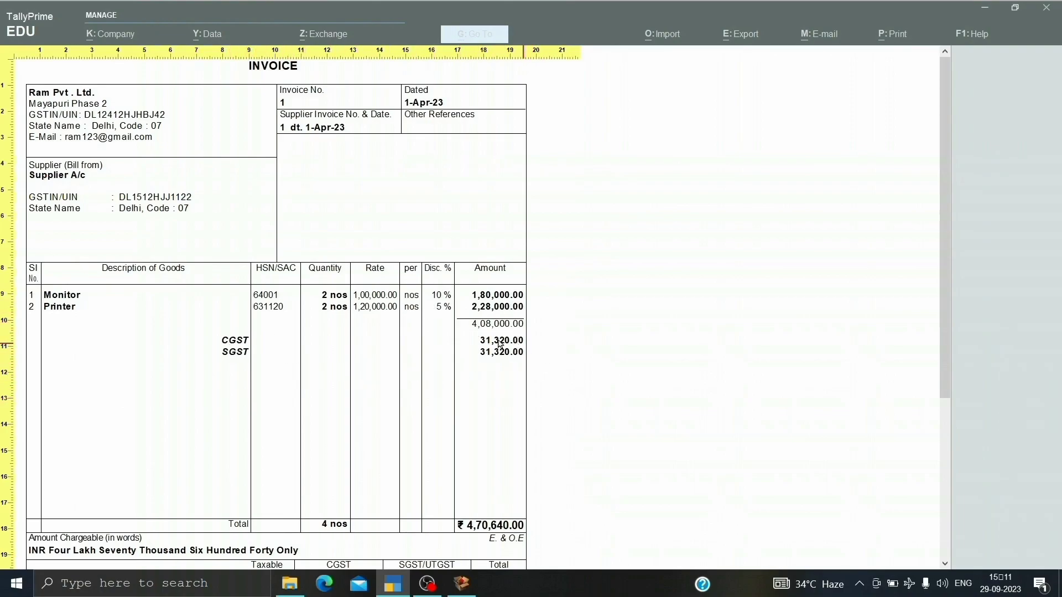
pyautogui.press('Escape')
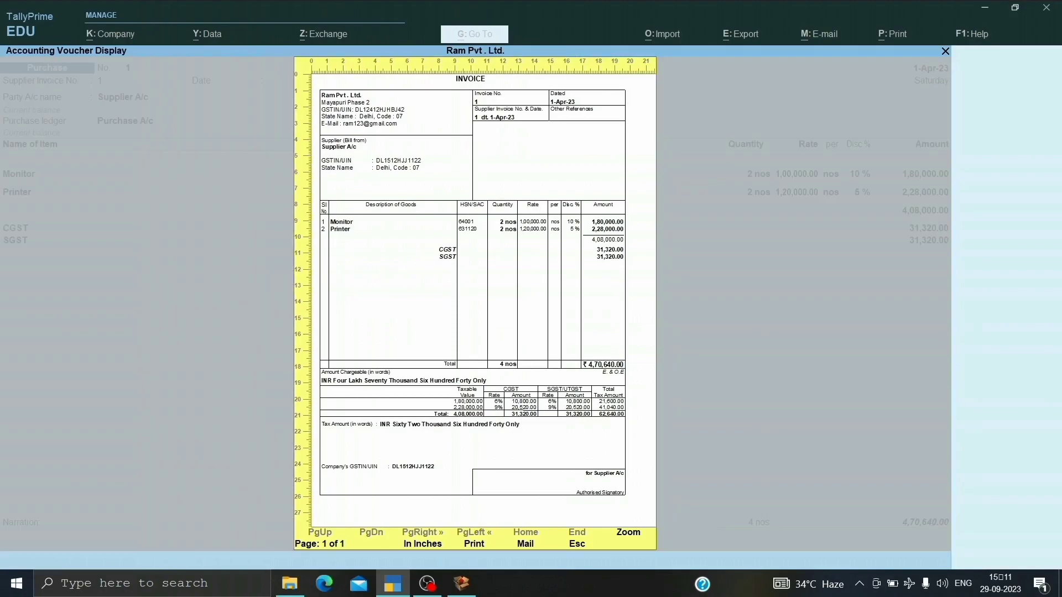
pyautogui.press('Escape')
pyautogui.press('Escape')
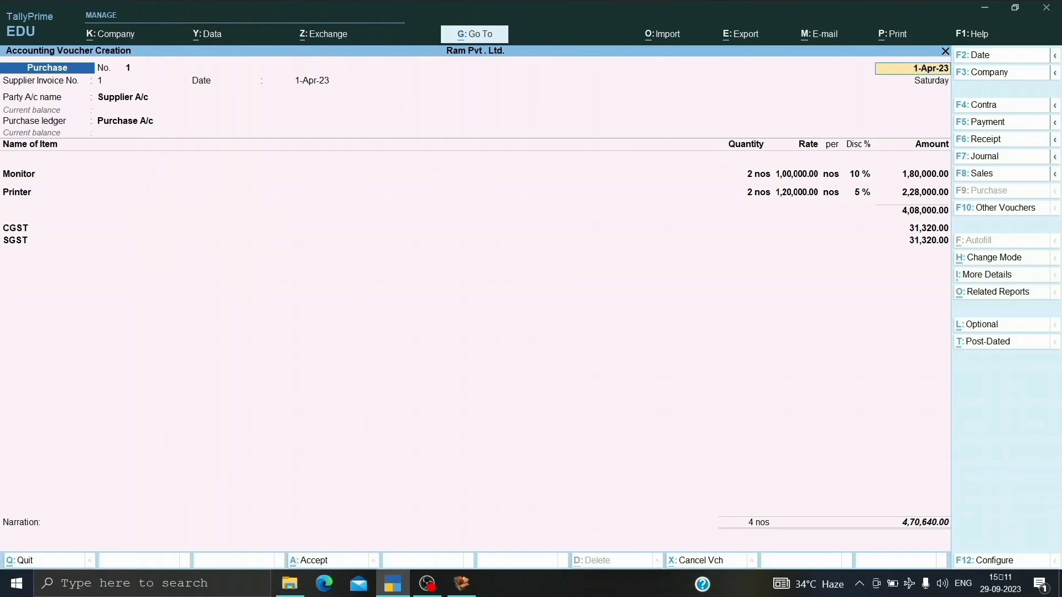
# Examine the voucher's GST tax analysis in detailed form, and save the purchase voucher.
pyautogui.hotkey('alt', 'a')
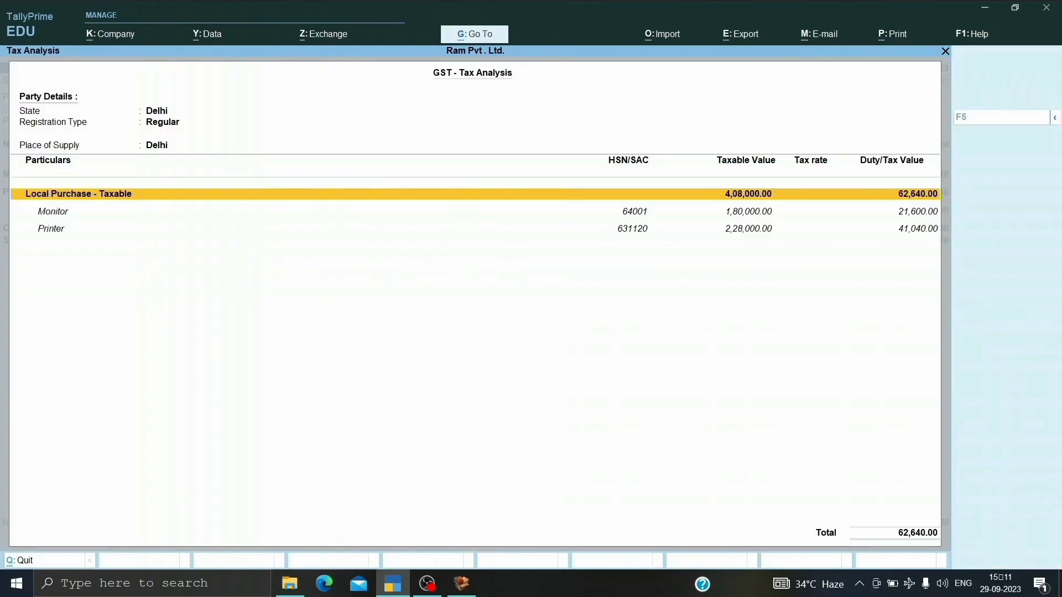
pyautogui.hotkey('alt', 'F5')
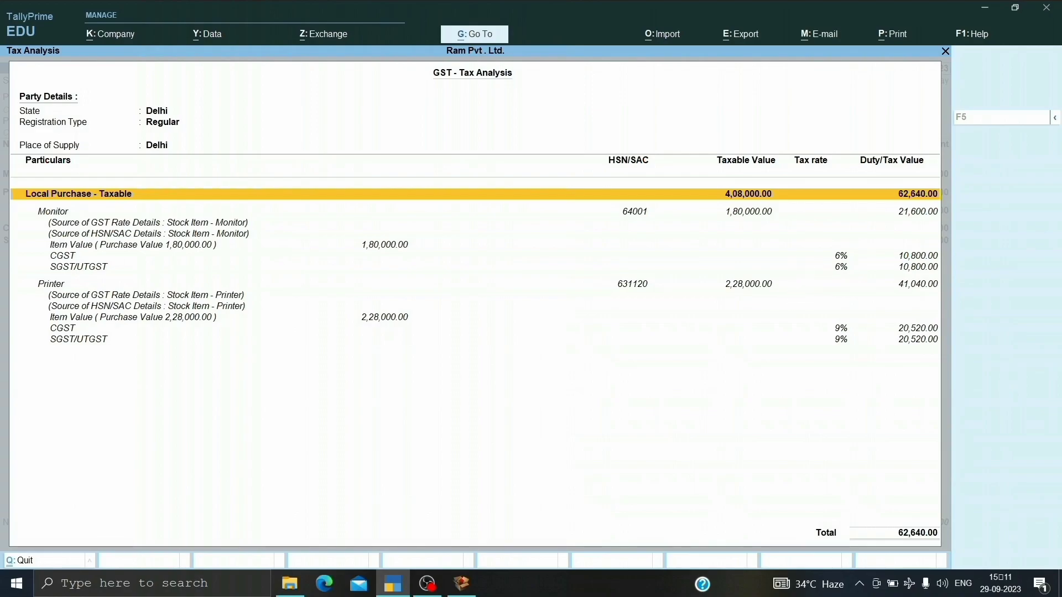
pyautogui.press('Escape')
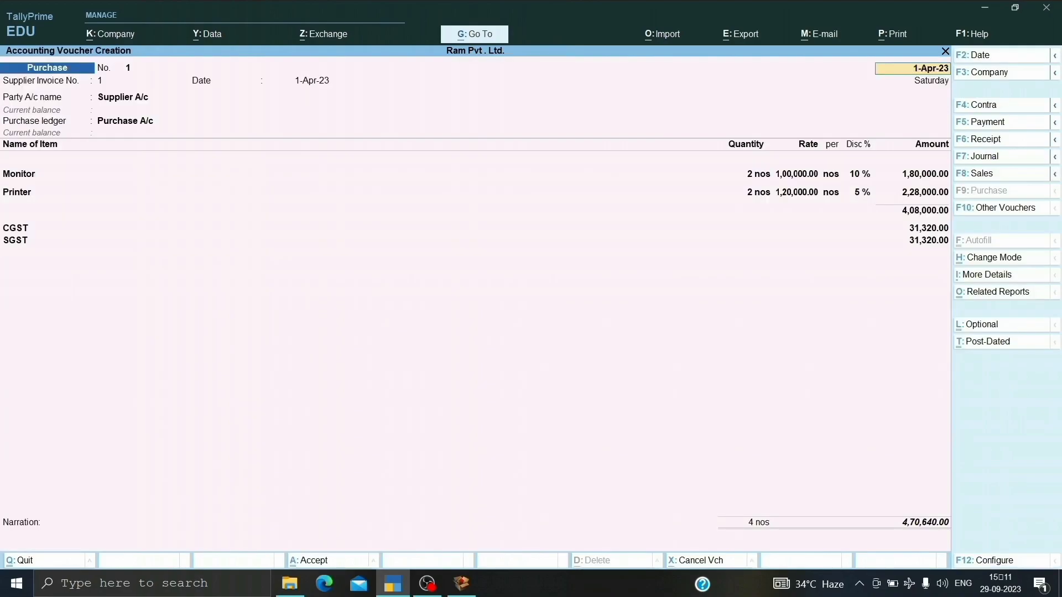
pyautogui.press('ctrl')
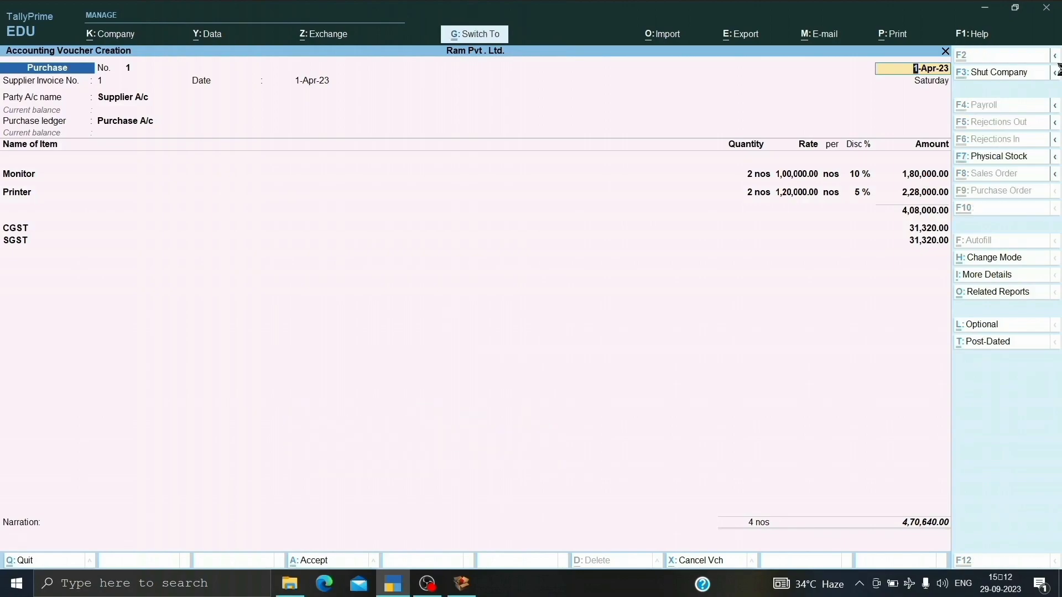
pyautogui.hotkey('ctrl', 'a')
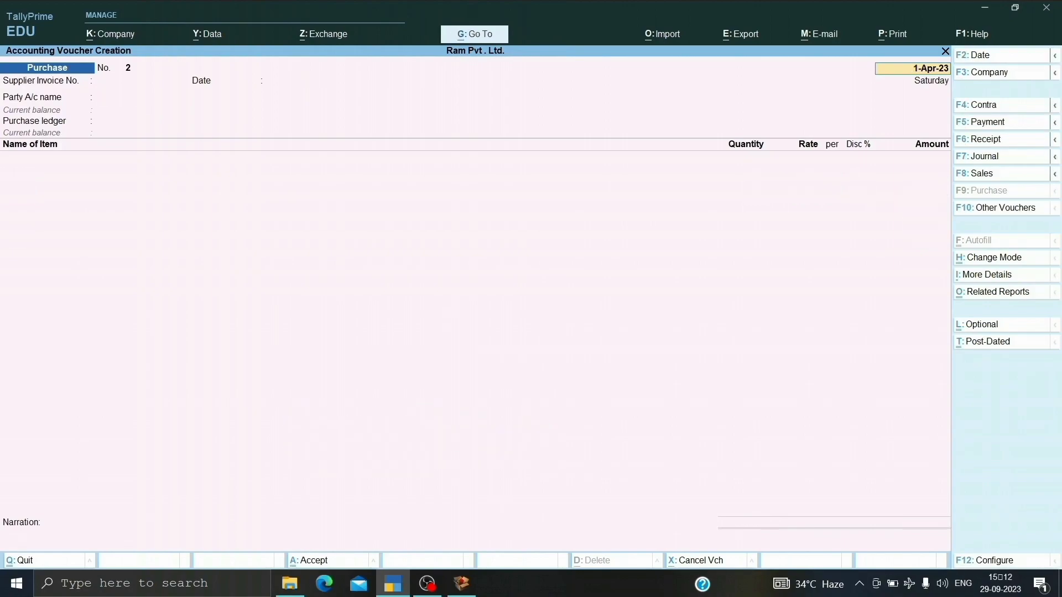
# Keep the purchase voucher dated 1-Apr-23, and enter supplier invoice number 2 with invoice date 1-Apr-23.
pyautogui.press('Return')
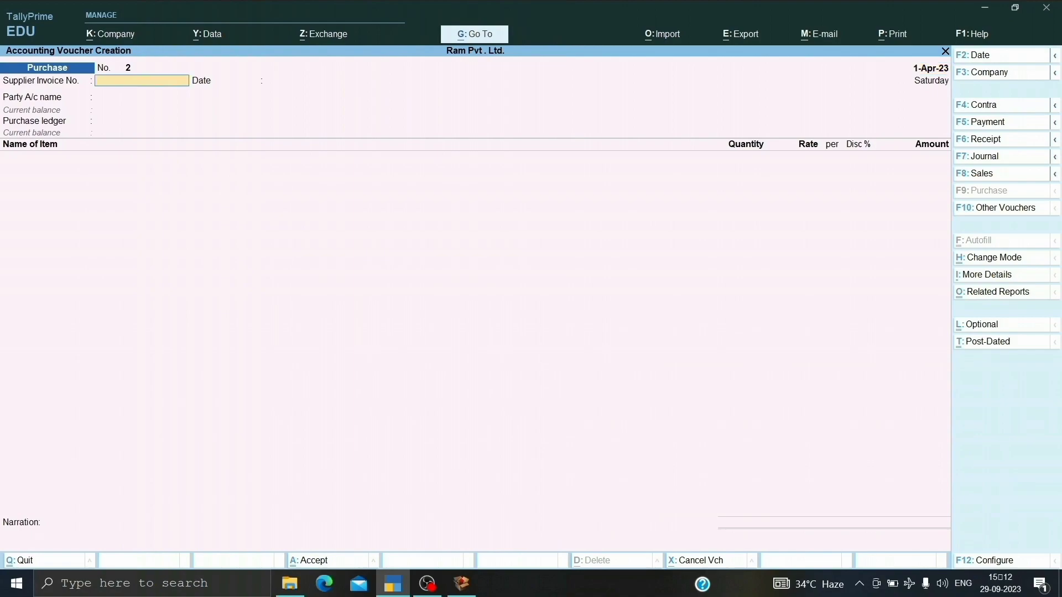
pyautogui.press('Return')
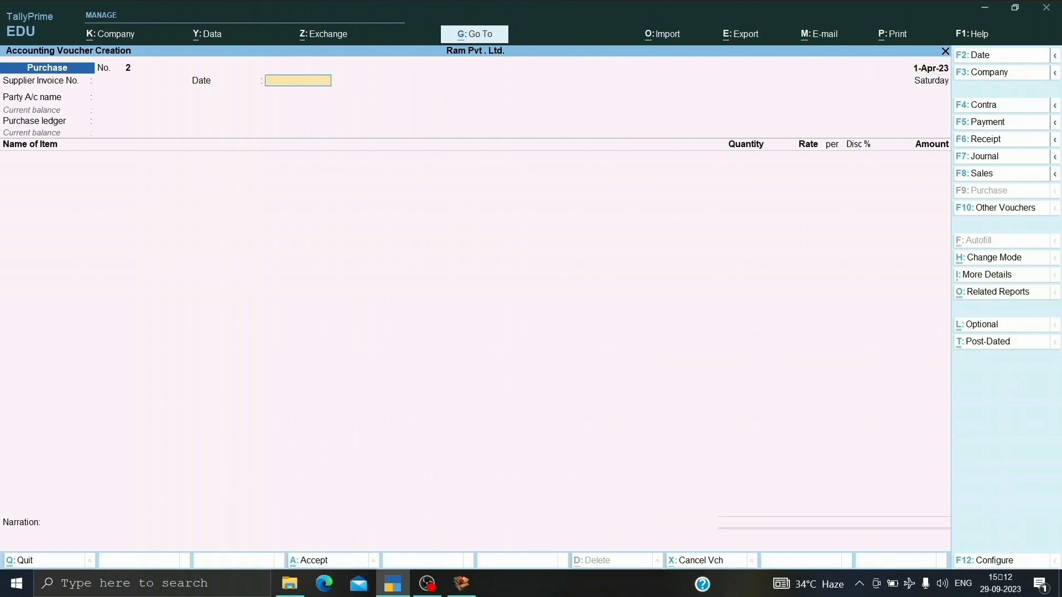
pyautogui.press('BackSpace')
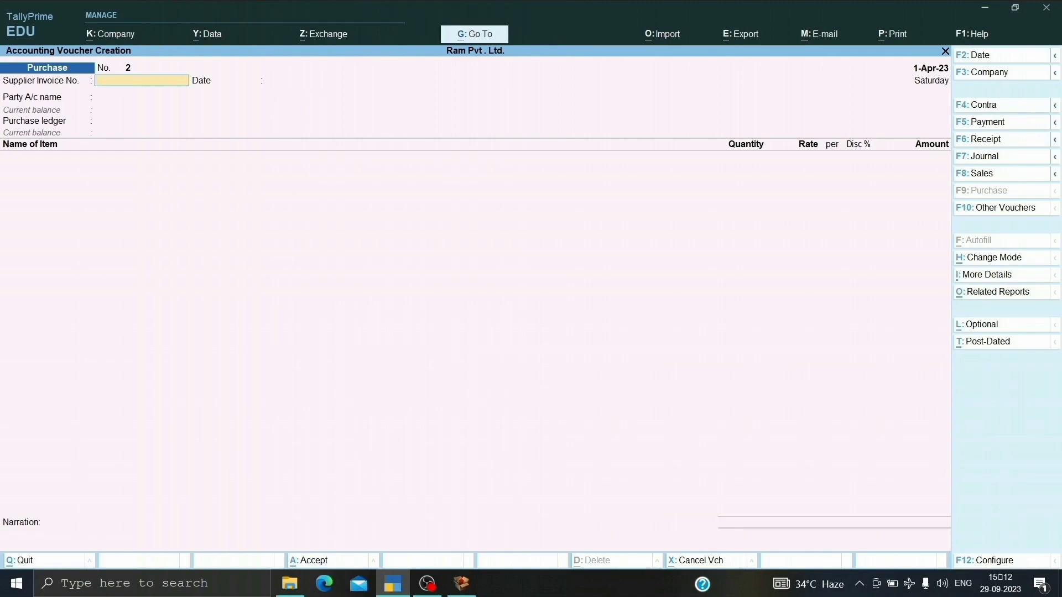
pyautogui.press('Return')
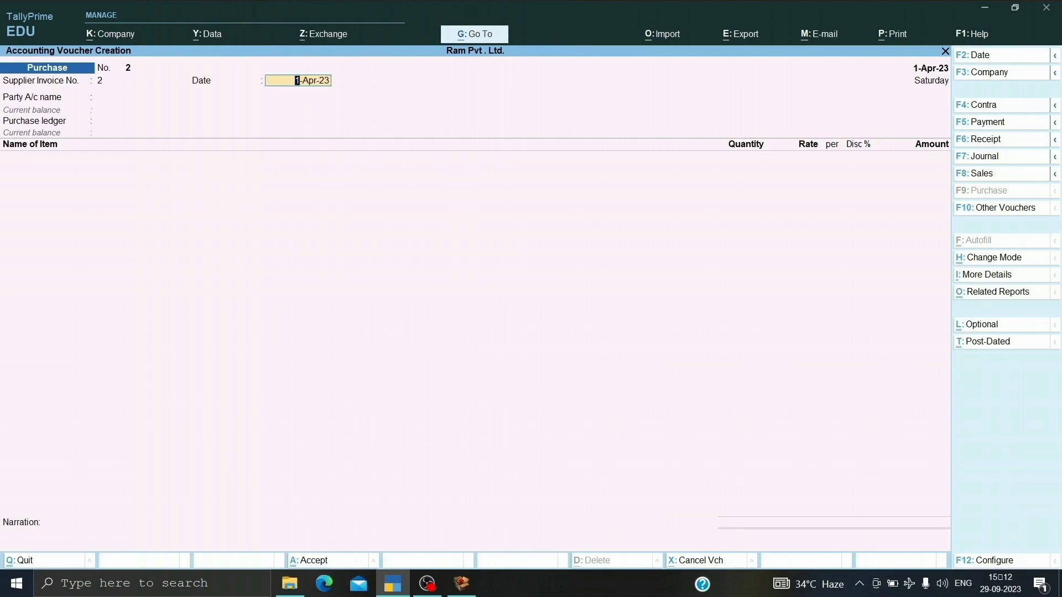
pyautogui.press('Return')
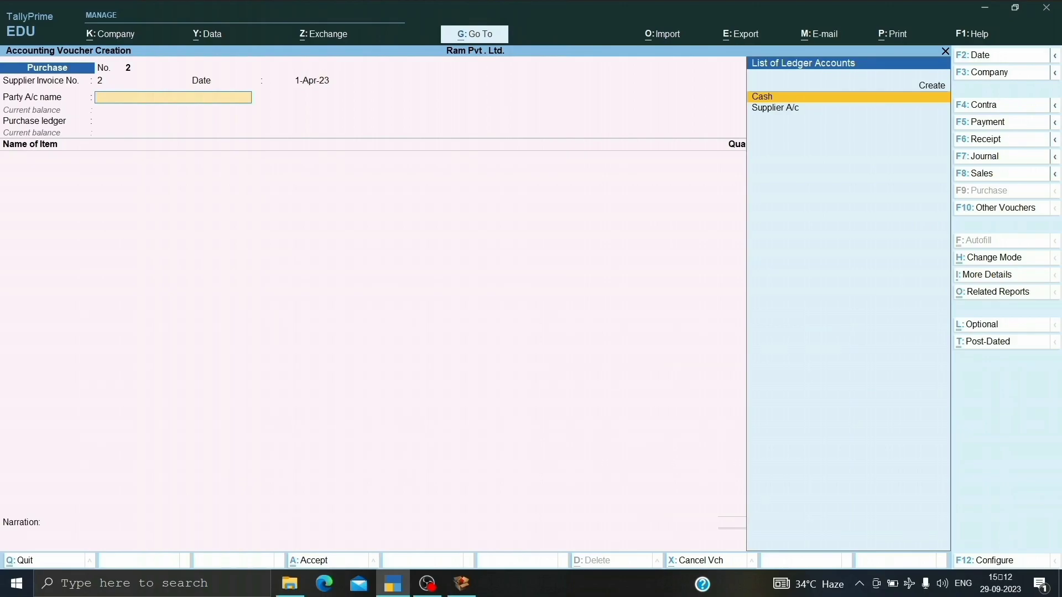
# Set the party account to Cash with default receipt and party details, and choose Purchase A/c as the purchase ledger.
pyautogui.press('Return')
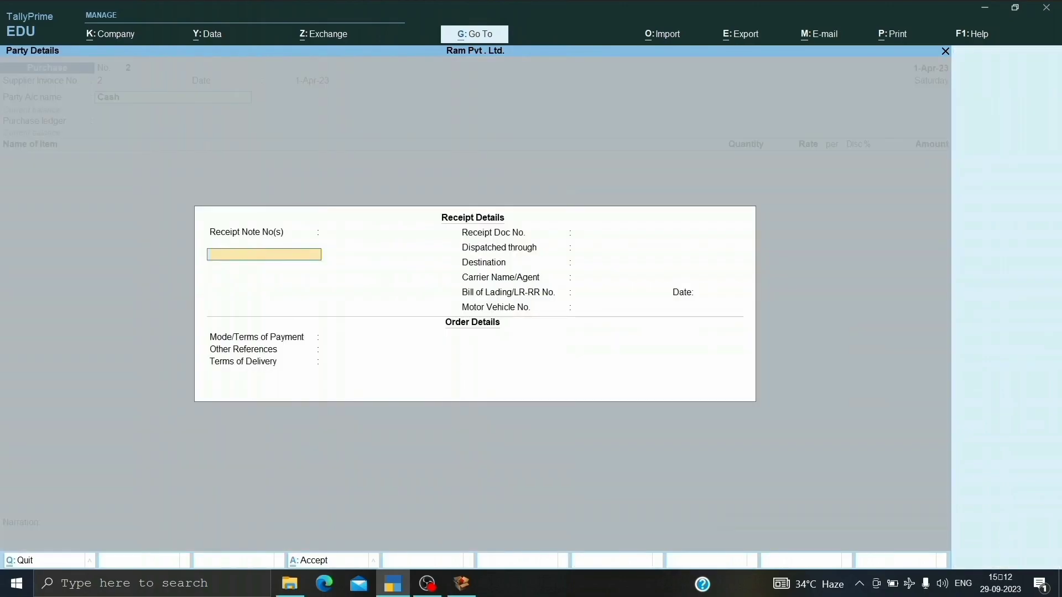
pyautogui.hotkey('ctrl', 'a')
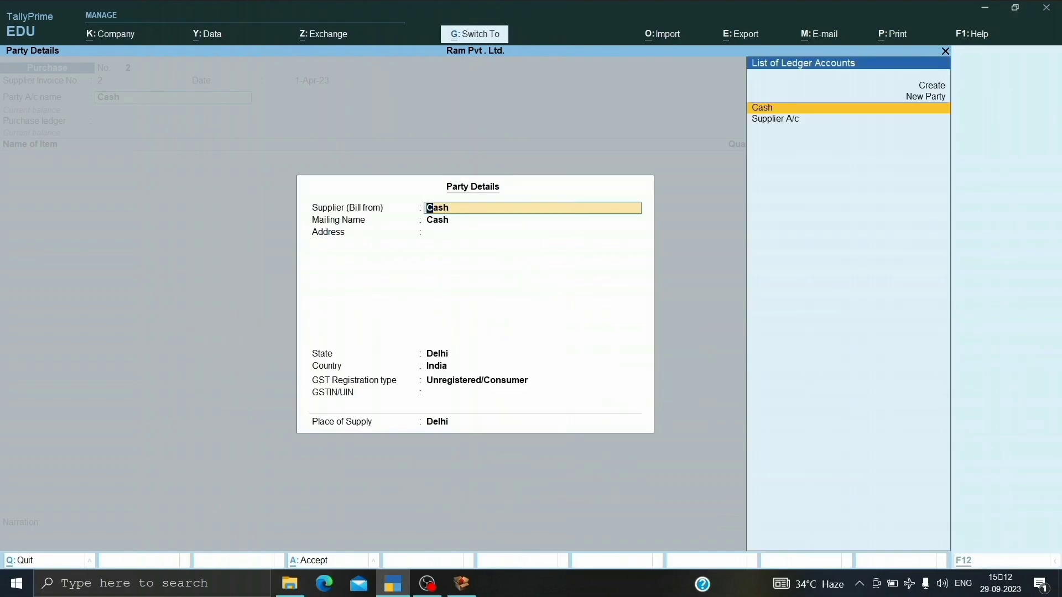
pyautogui.hotkey('ctrl', 'a')
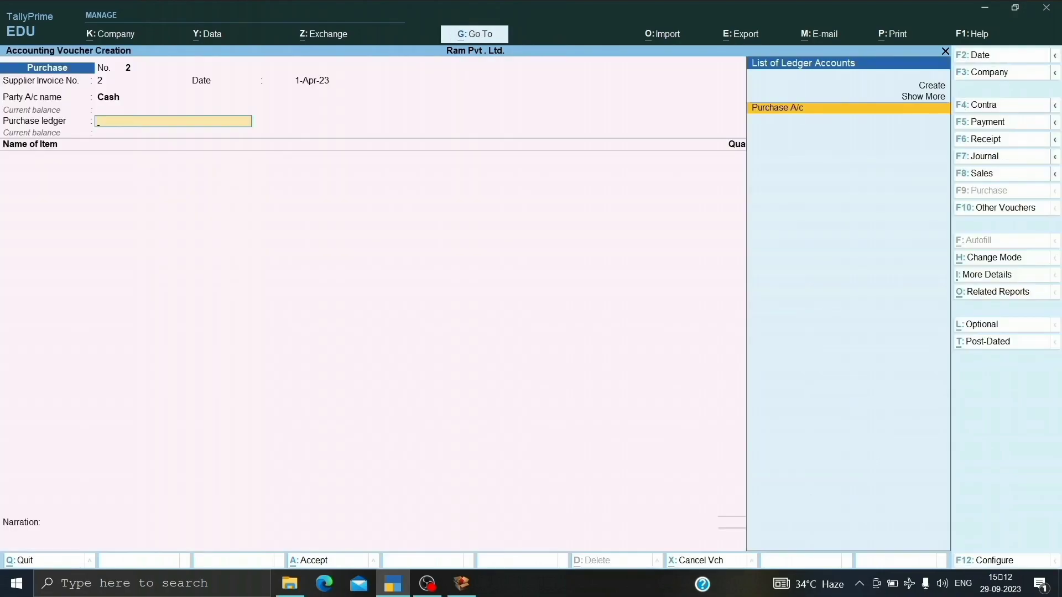
pyautogui.press('Return')
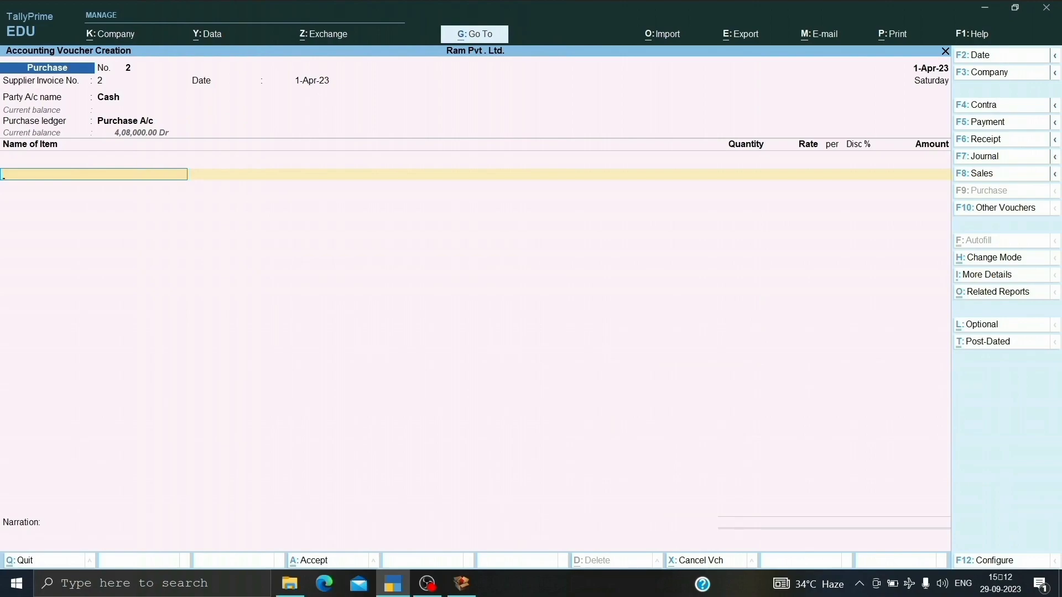
# Add the item Monitor to the purchase voucher with quantity 1 nos at rate 1,00,000 and no discount percentage.
pyautogui.press('Down')
pyautogui.press('Down')
pyautogui.press('Up')
pyautogui.press('Return')
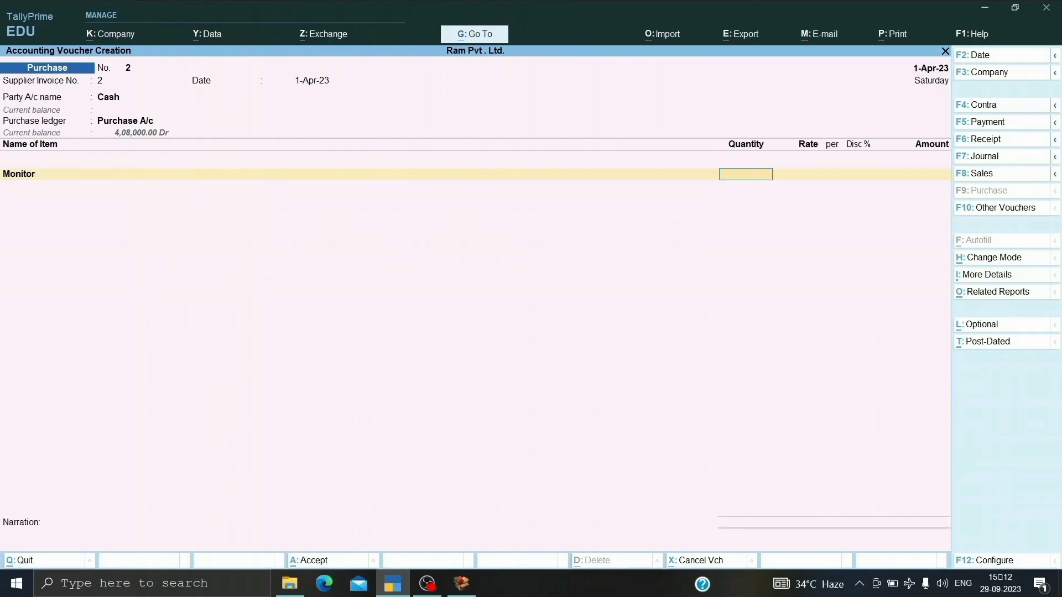
pyautogui.write('1')
pyautogui.press('Return')
pyautogui.press('Return')
pyautogui.press('Return')
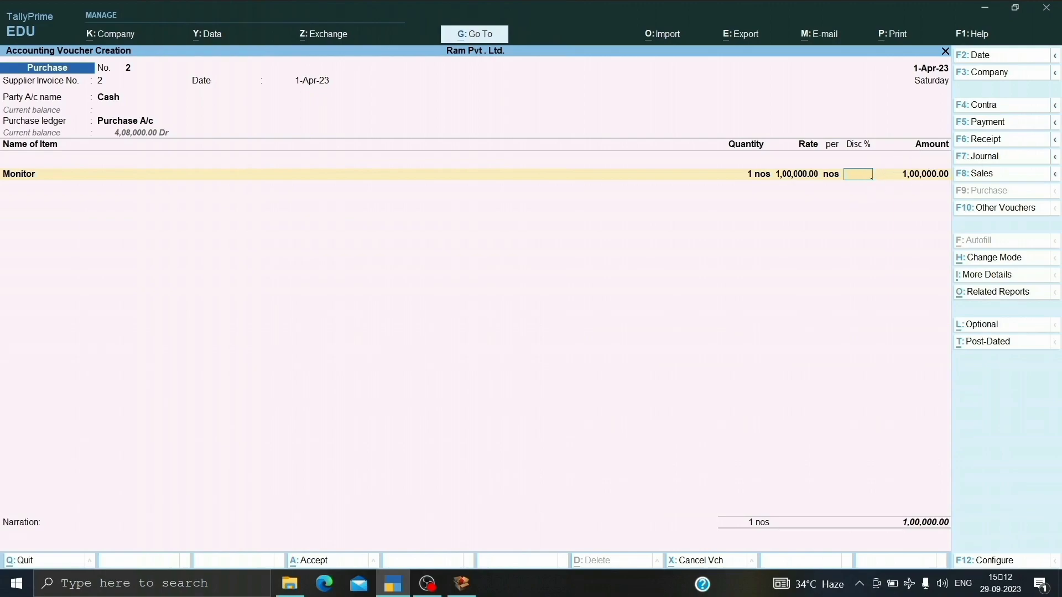
pyautogui.press('Return')
# Add the item Printer with quantity 1 nos at rate 1,20,000 and no discount percentage, and end the item list.
pyautogui.press('Return')
pyautogui.press('Down')
pyautogui.press('Down')
pyautogui.press('Down')
pyautogui.press('Return')
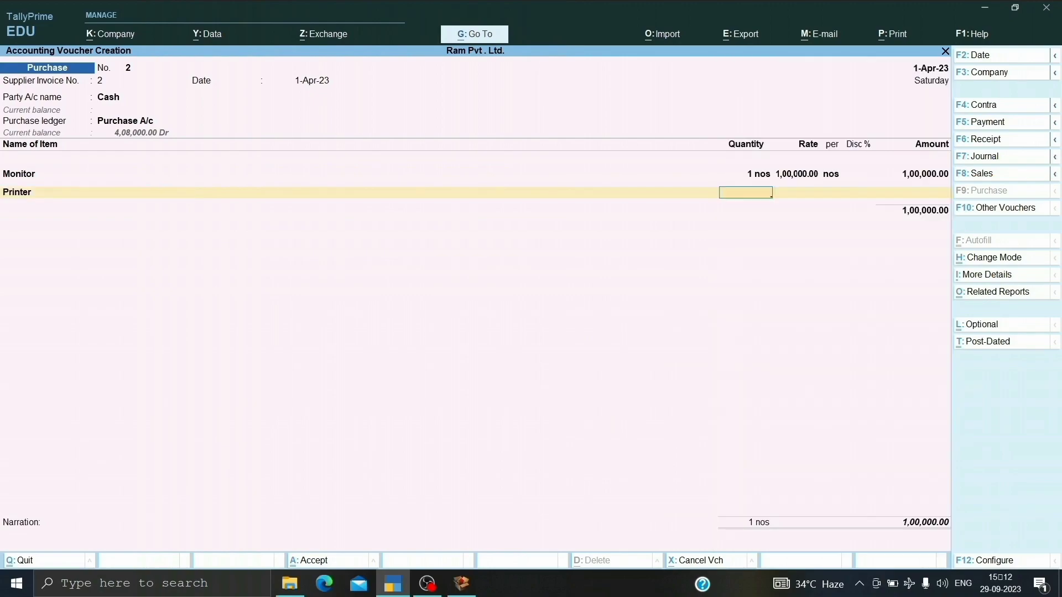
pyautogui.press('Return')
pyautogui.press('Return')
pyautogui.press('Return')
pyautogui.press('Return')
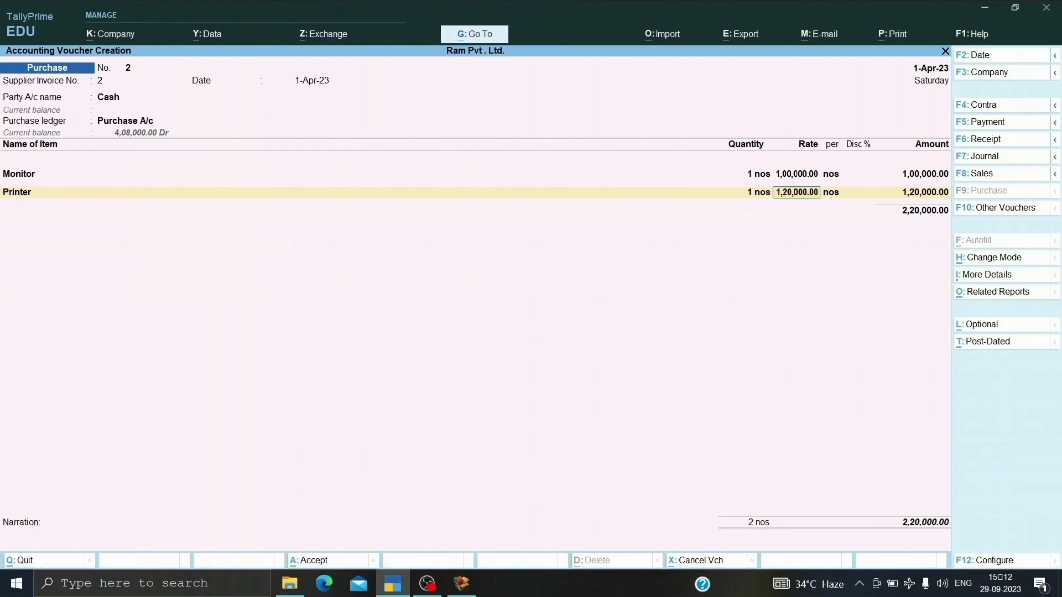
pyautogui.press('Return')
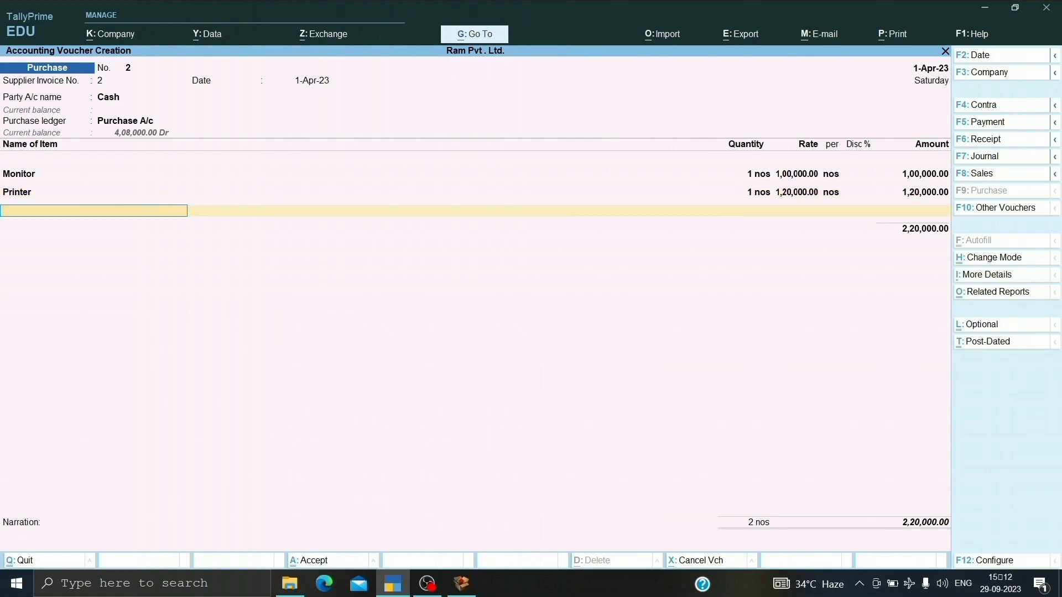
pyautogui.press('Return')
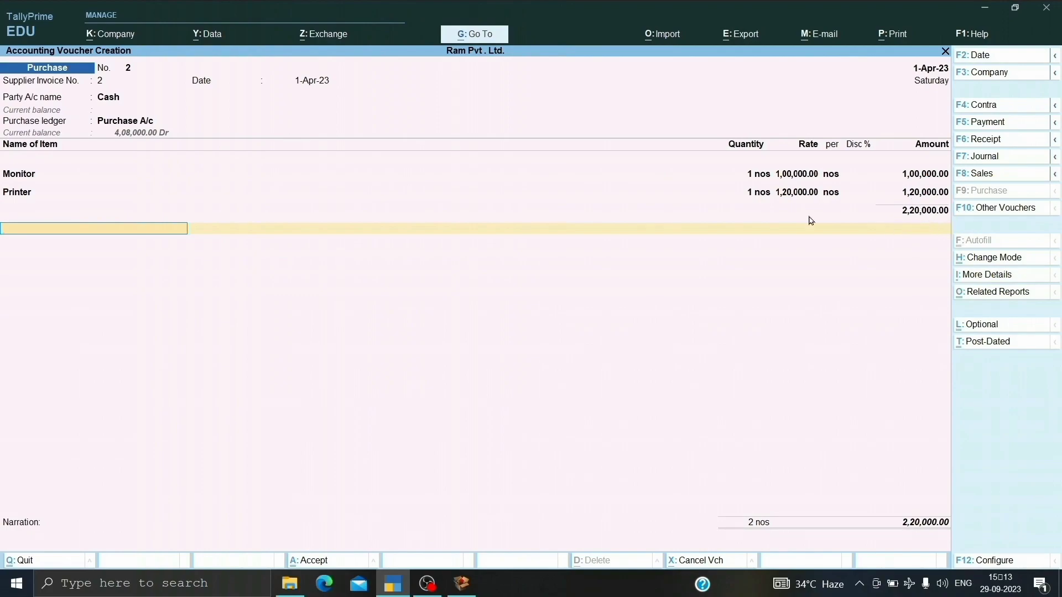
# From the voucher's ledger line, create a ledger named DISCOUNT RECEIVED A/C under Indirect Incomes.
pyautogui.hotkey('alt', 'c')
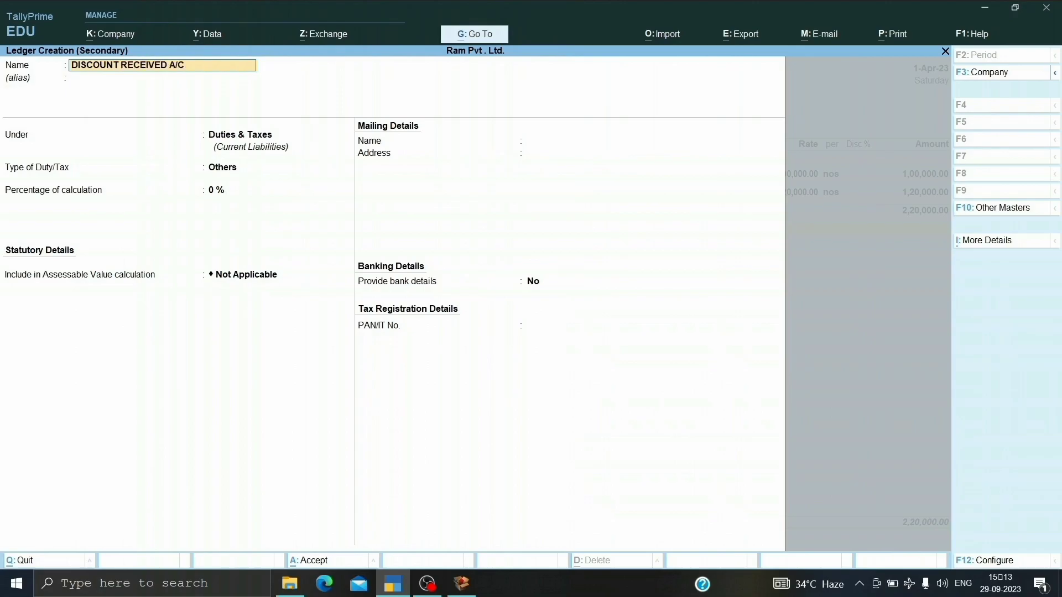
pyautogui.press('Return')
pyautogui.press('Return')
pyautogui.write('I')
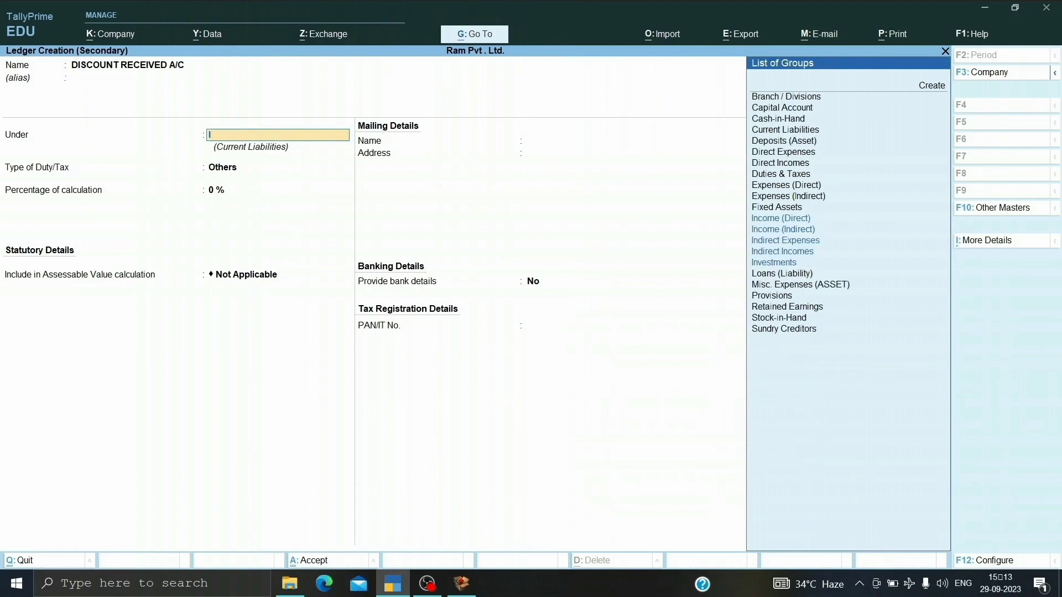
pyautogui.write('NDIRECT')
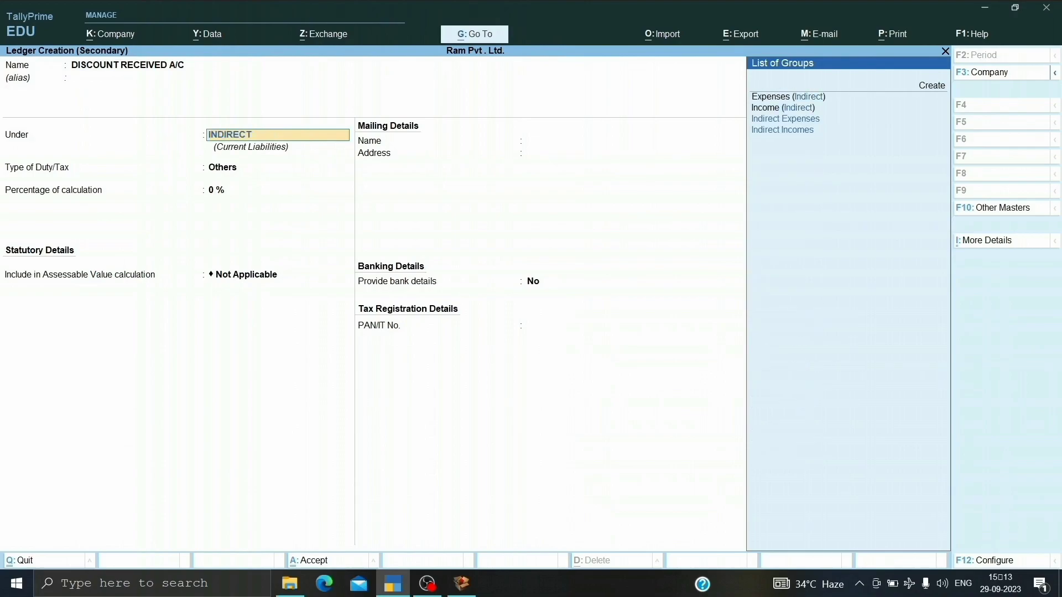
pyautogui.write(' I')
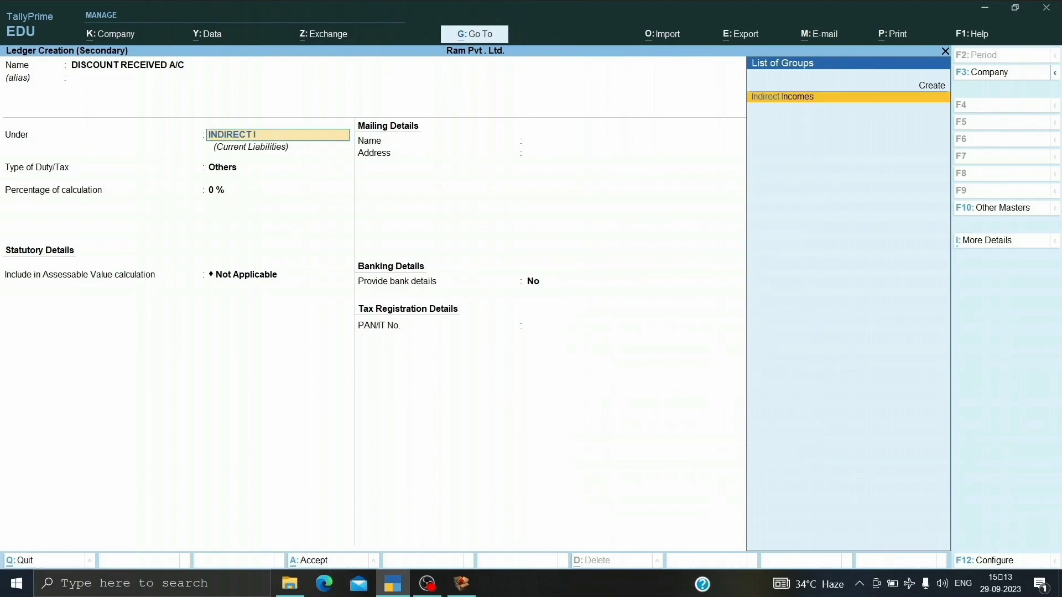
pyautogui.write('NCOME')
pyautogui.press('Return')
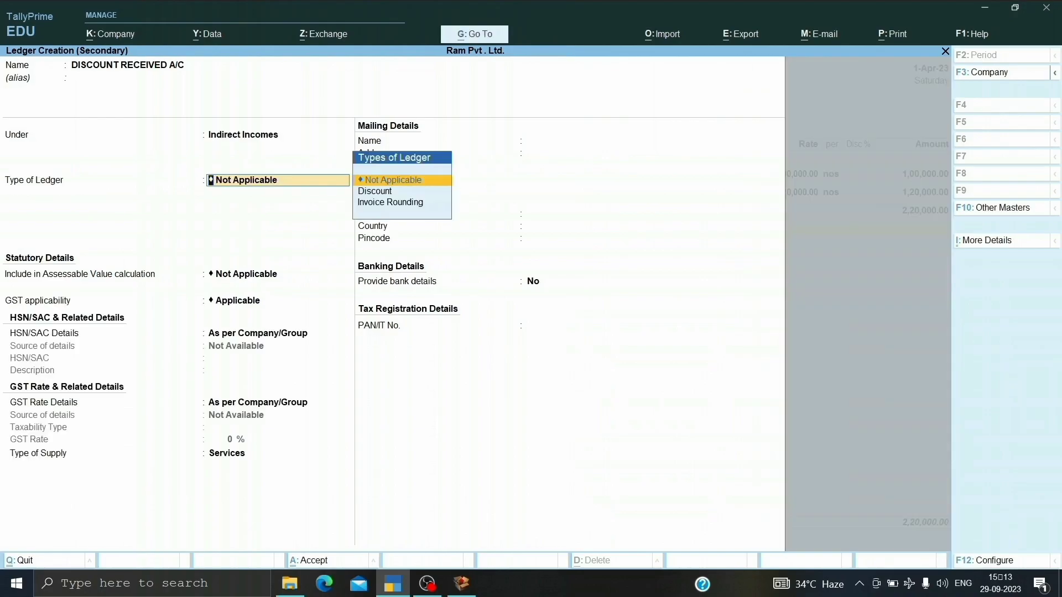
# Keep the discount ledger's type as Not Applicable and its supply type as Services, and save it into the voucher.
pyautogui.press('Return')
pyautogui.press('Return')
pyautogui.press('Return')
pyautogui.press('Return')
pyautogui.press('Return')
pyautogui.press('Return')
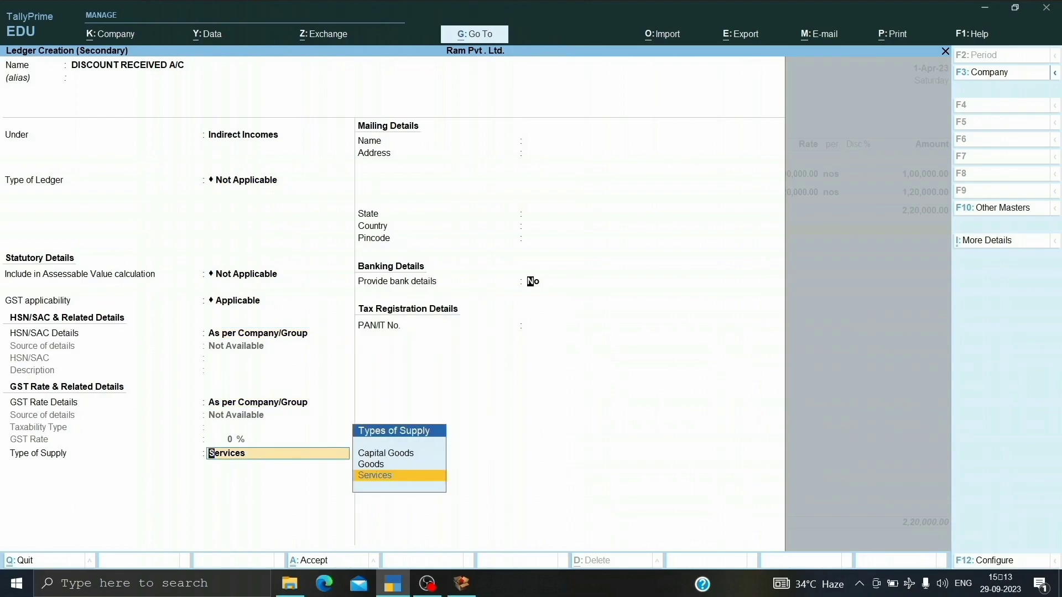
pyautogui.press('Return')
pyautogui.press('Return')
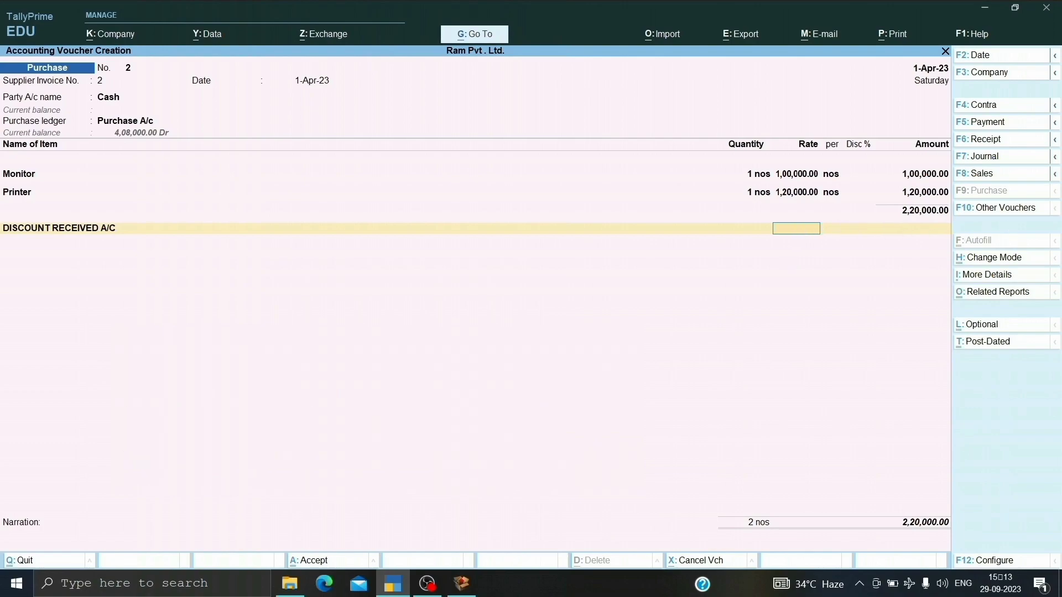
# Try a rate of 10 % on the DISCOUNT RECEIVED A/C line, and change it to -10 %.
pyautogui.write('0')
pyautogui.press('Return')
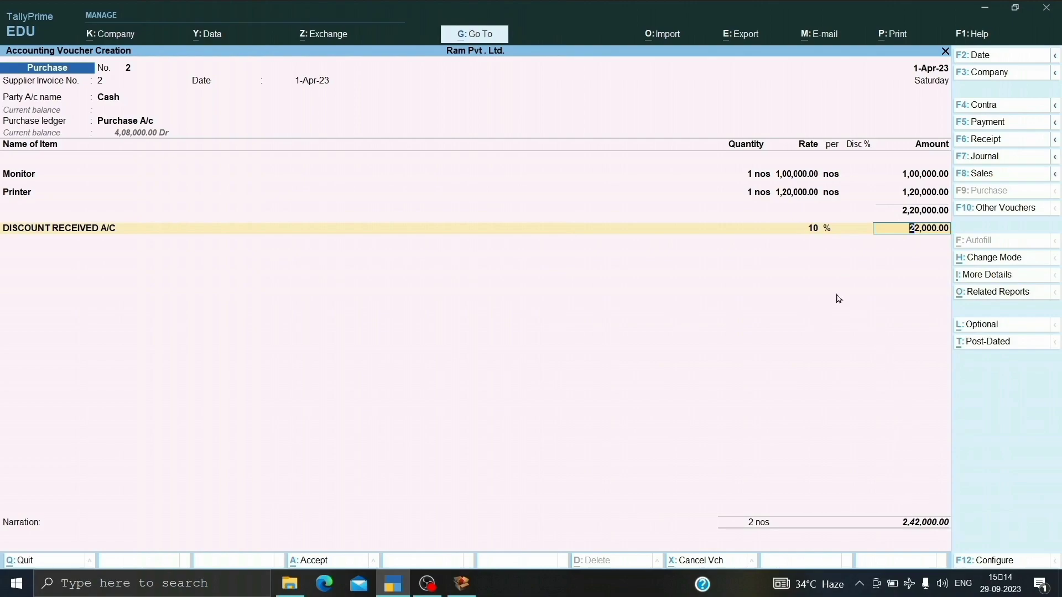
pyautogui.press('BackSpace')
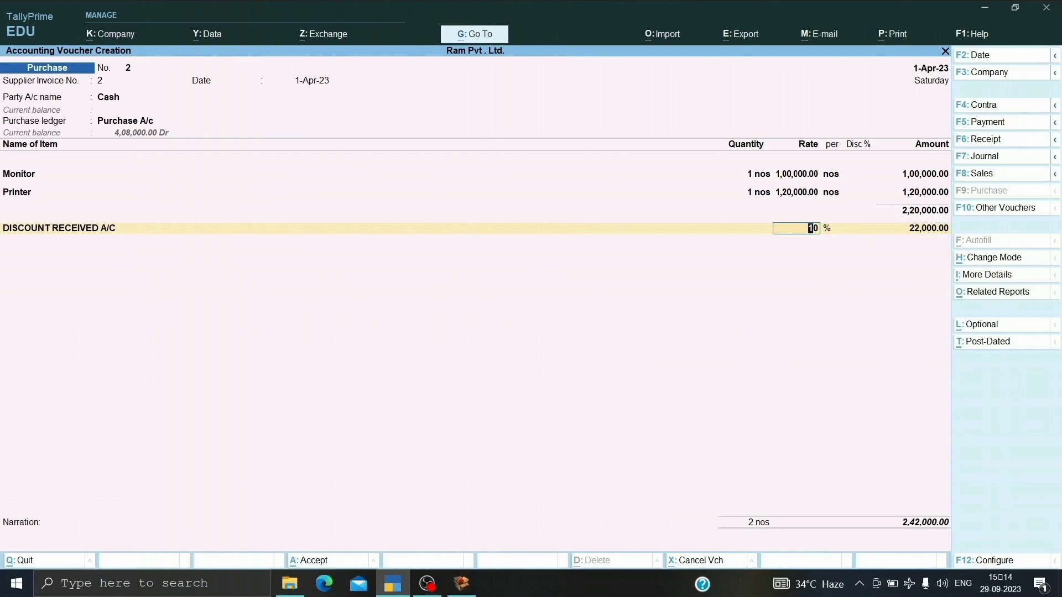
pyautogui.press('BackSpace')
pyautogui.press('BackSpace')
pyautogui.write('10')
pyautogui.press('Return')
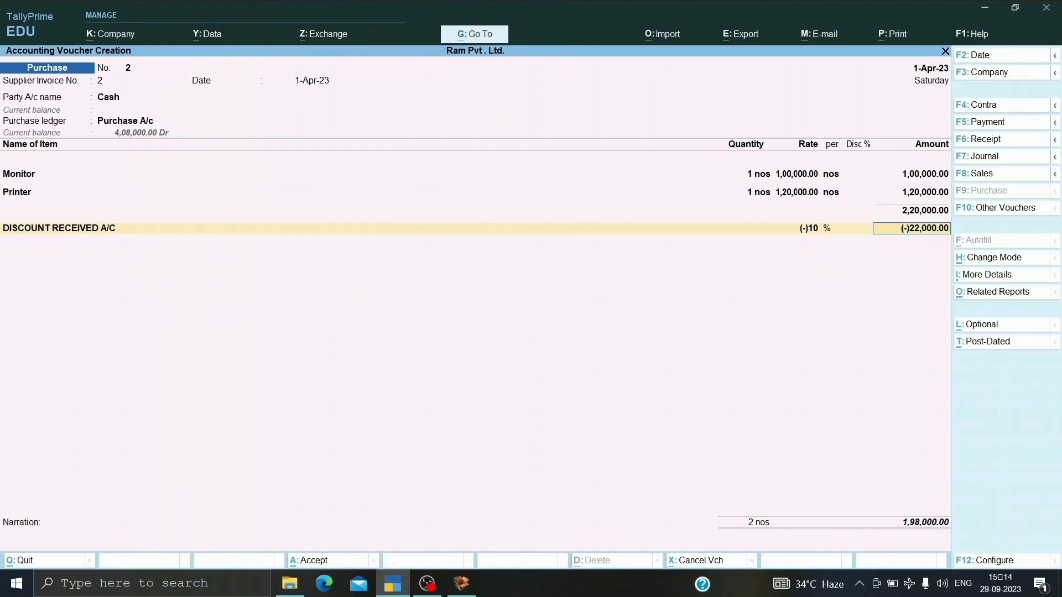
# Clear the percentage rate on the DISCOUNT RECEIVED A/C line and enter a flat amount of 10000.
pyautogui.press('BackSpace')
pyautogui.press('space')
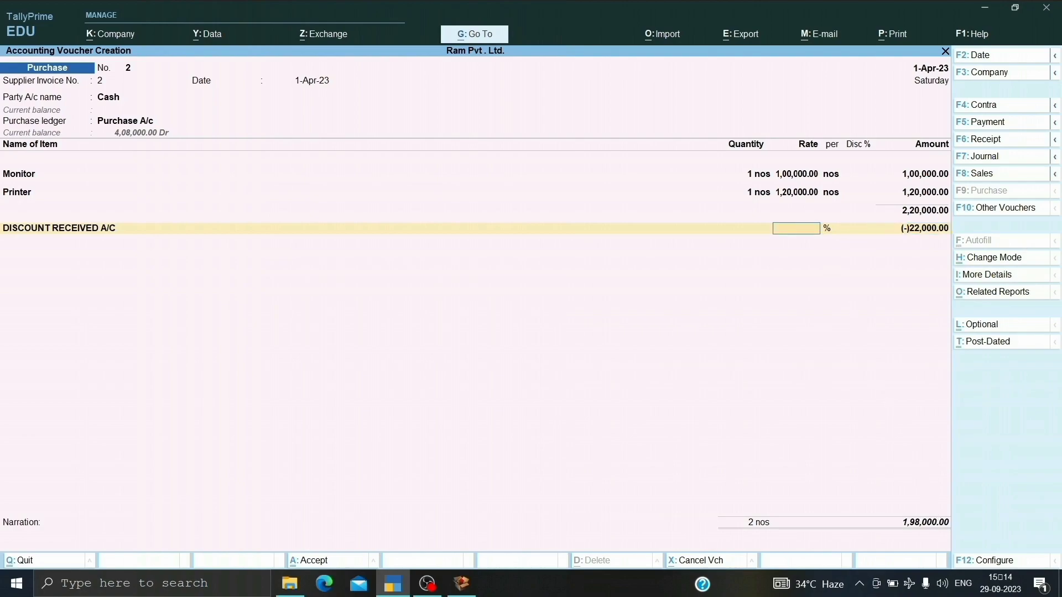
pyautogui.press('Return')
pyautogui.press('space')
pyautogui.write('10000')
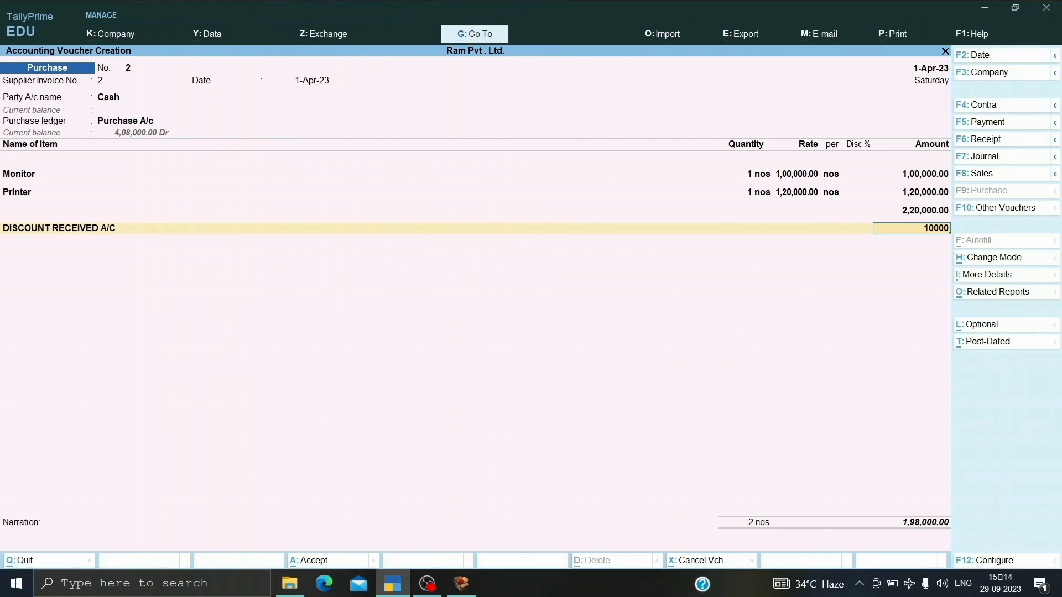
pyautogui.press('Return')
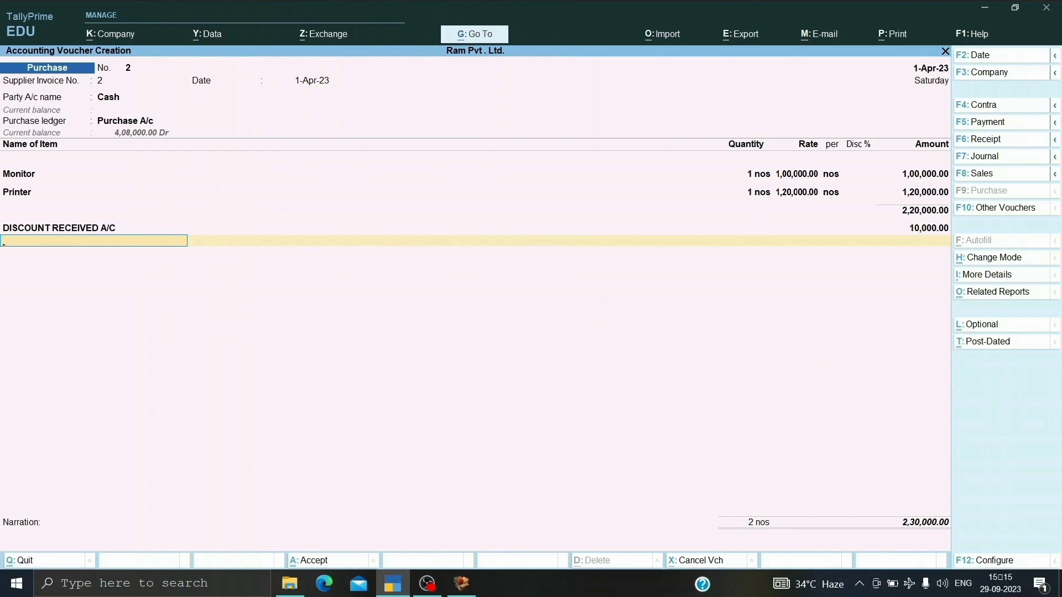
# Set the DISCOUNT RECEIVED A/C amount to -10,000, end the ledger list, and save the purchase voucher.
pyautogui.press('BackSpace')
pyautogui.press('BackSpace')
pyautogui.write('-1000')
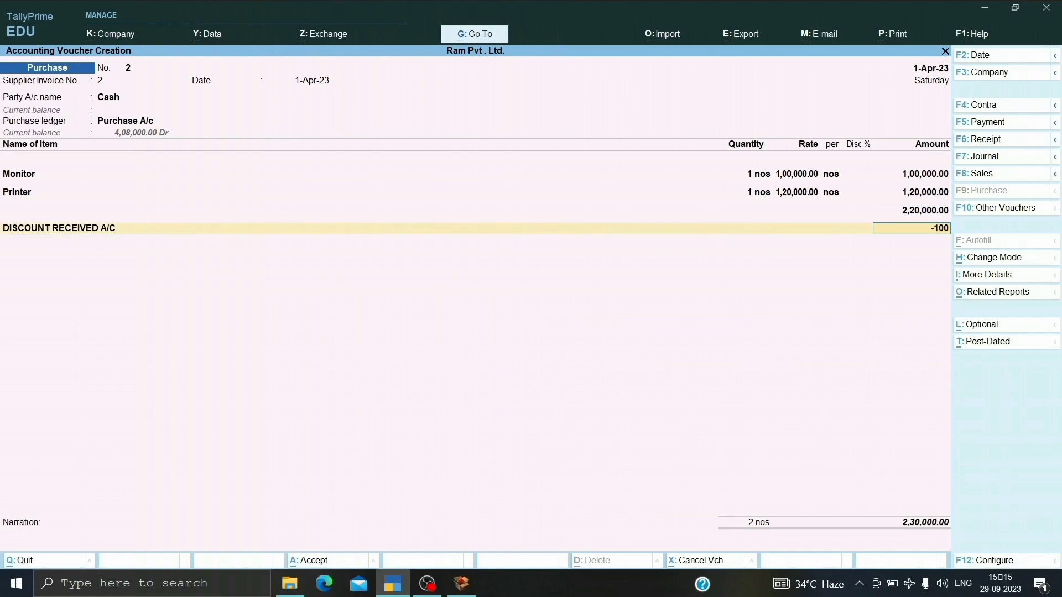
pyautogui.press('Return')
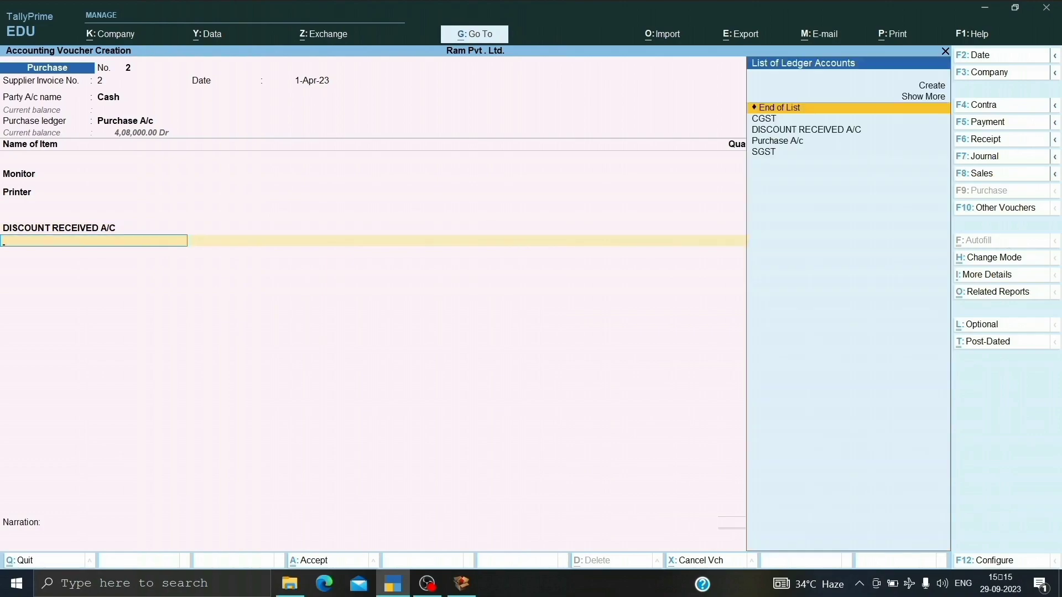
pyautogui.press('Return')
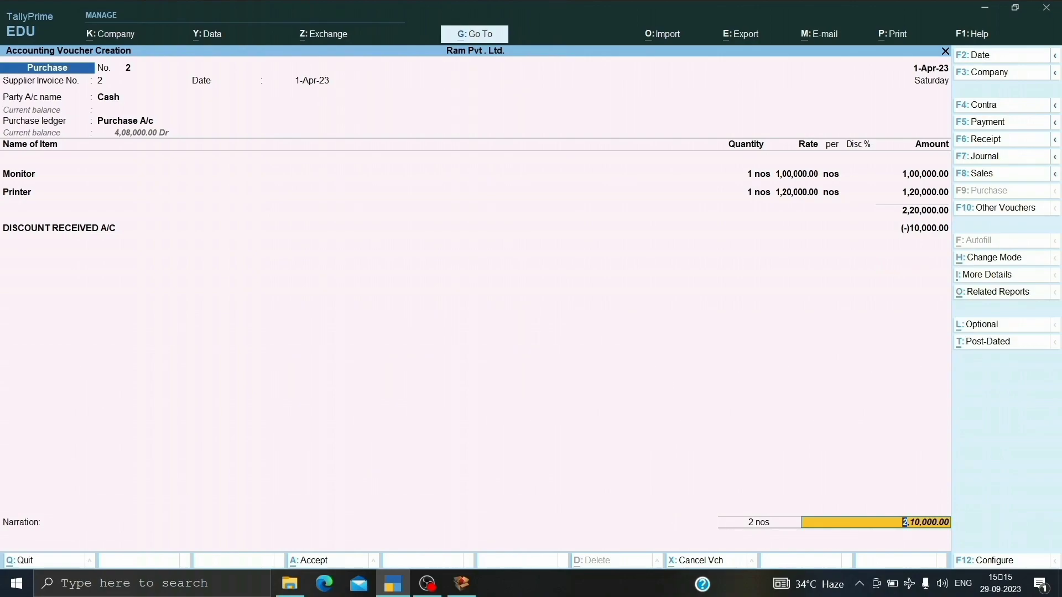
pyautogui.hotkey('ctrl', 'a')
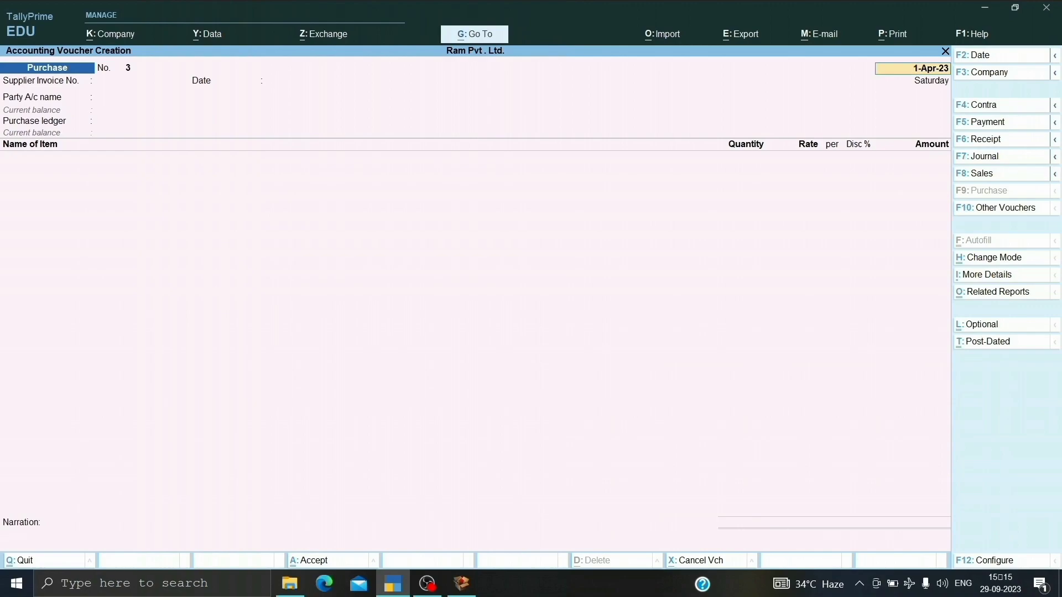
# Start a sales voucher dated 1-Apr-23 and begin a new party ledger named CUSTOMER A/C.
pyautogui.press('F8')
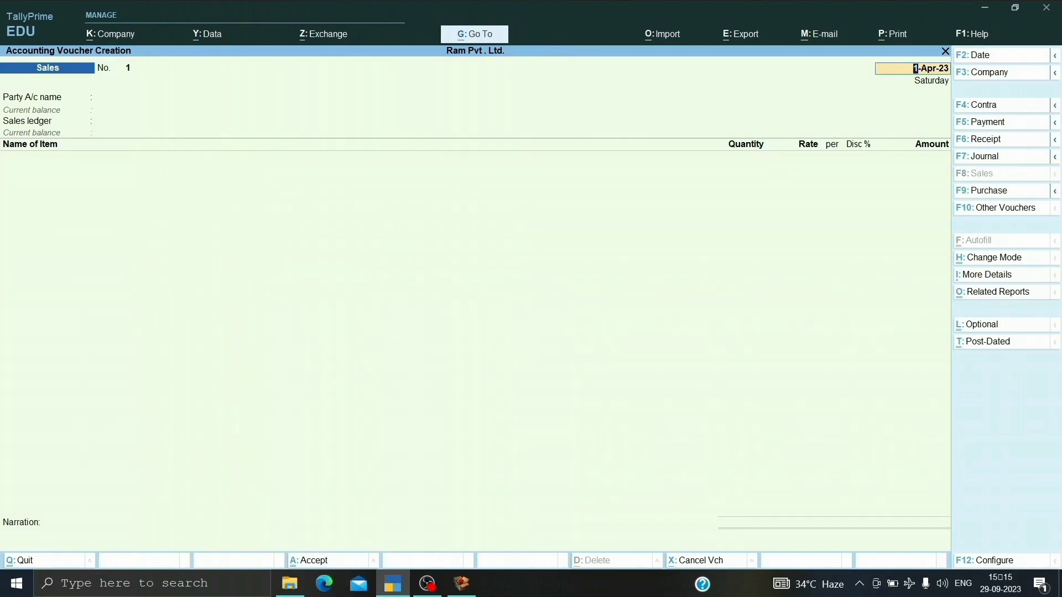
pyautogui.press('Return')
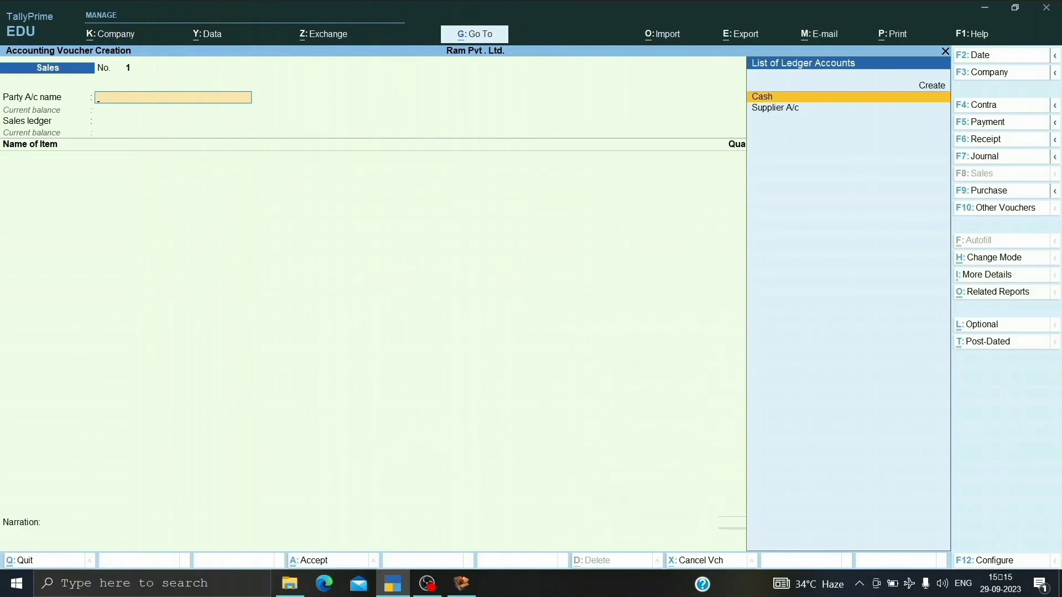
pyautogui.hotkey('alt', 'c')
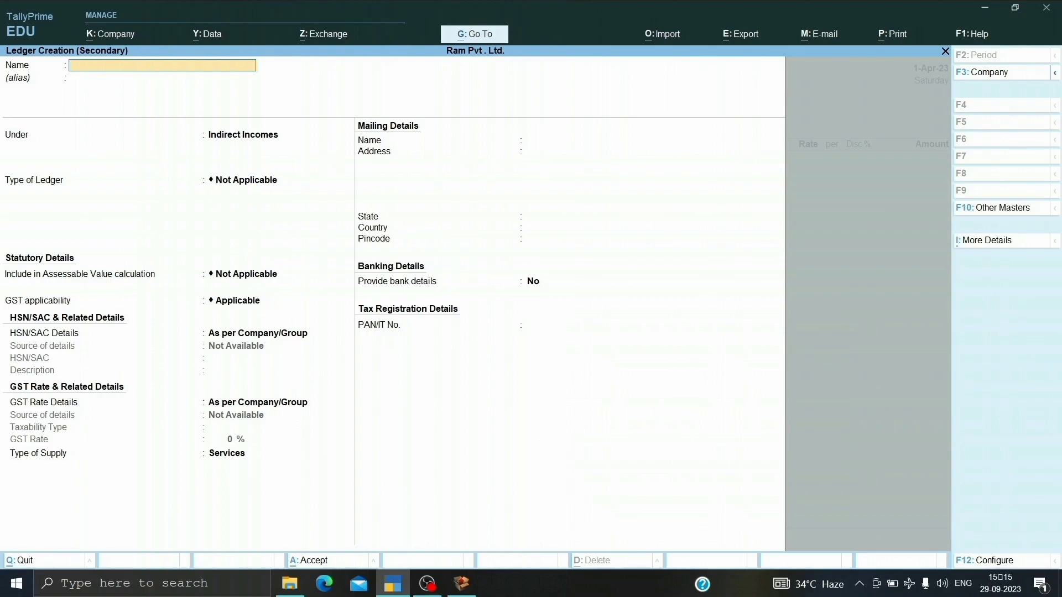
pyautogui.write('CUSTOMER A/C')
pyautogui.press('Return')
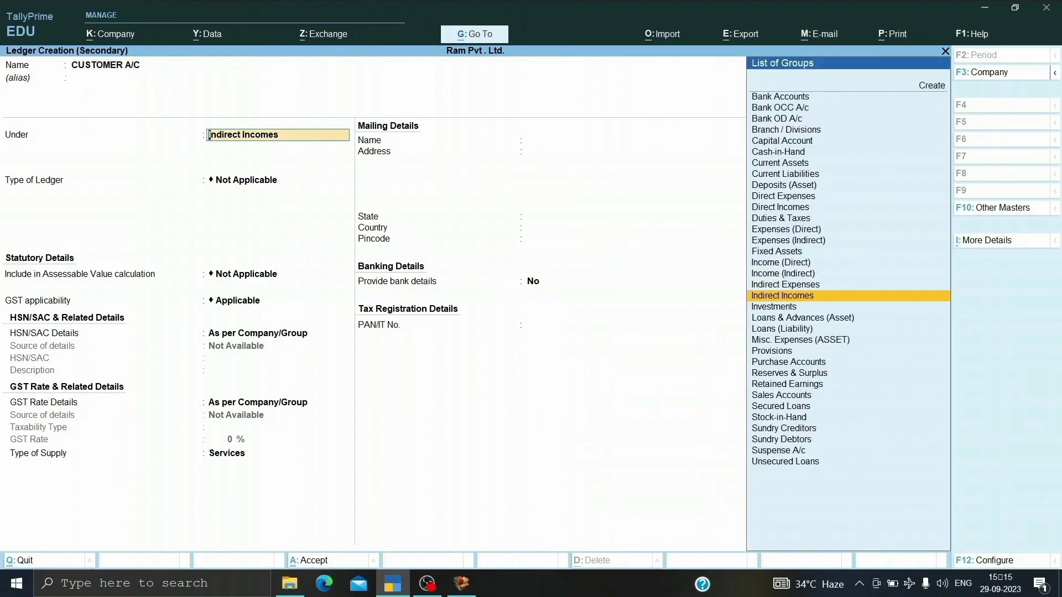
# Group the customer ledger under Sundry Debtors, keeping the default balance, mailing, banking and Regular registration settings.
pyautogui.write('Sundry De')
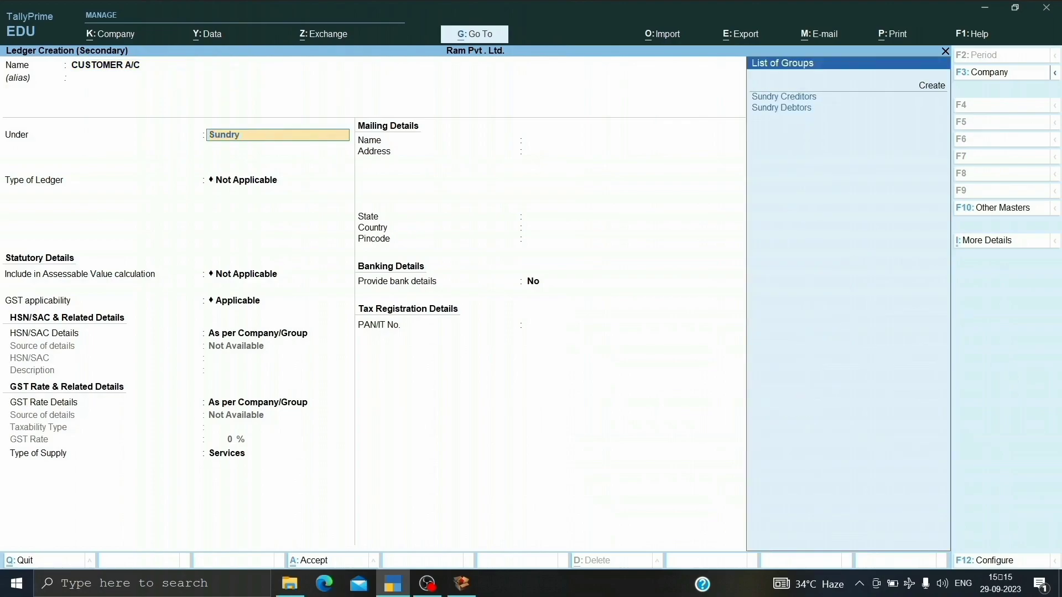
pyautogui.press('Return')
pyautogui.press('Return')
pyautogui.press('Return')
pyautogui.press('Return')
pyautogui.press('Return')
pyautogui.press('Return')
pyautogui.press('Return')
pyautogui.press('Return')
pyautogui.press('Return')
pyautogui.press('Return')
pyautogui.press('Return')
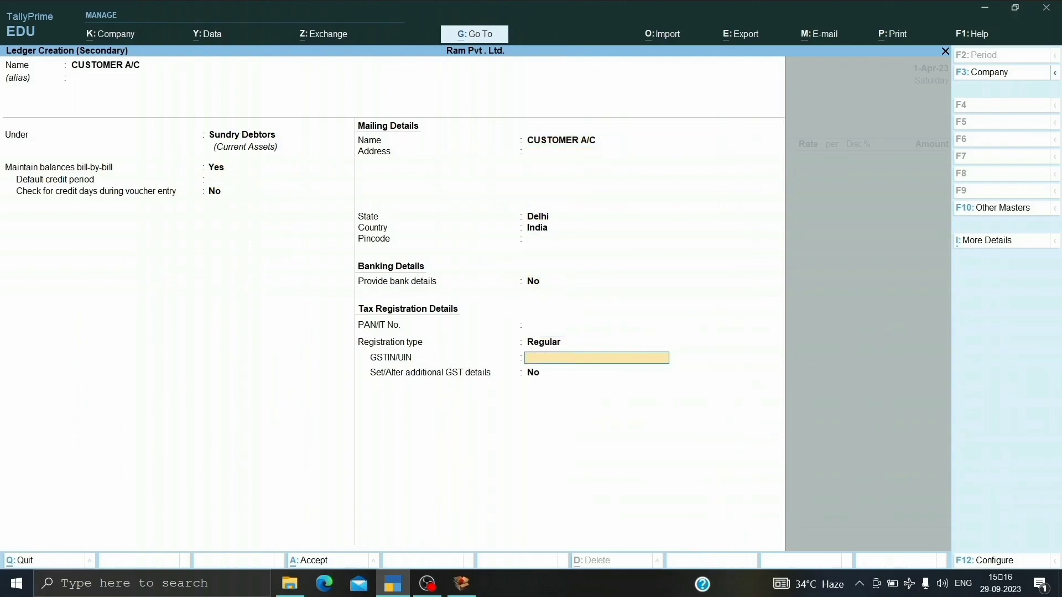
# Enter the customer's GSTIN, leave additional GST details at No, and save the ledger into the voucher.
pyautogui.write('DL545GFS51')
pyautogui.press('Return')
pyautogui.press('Return')
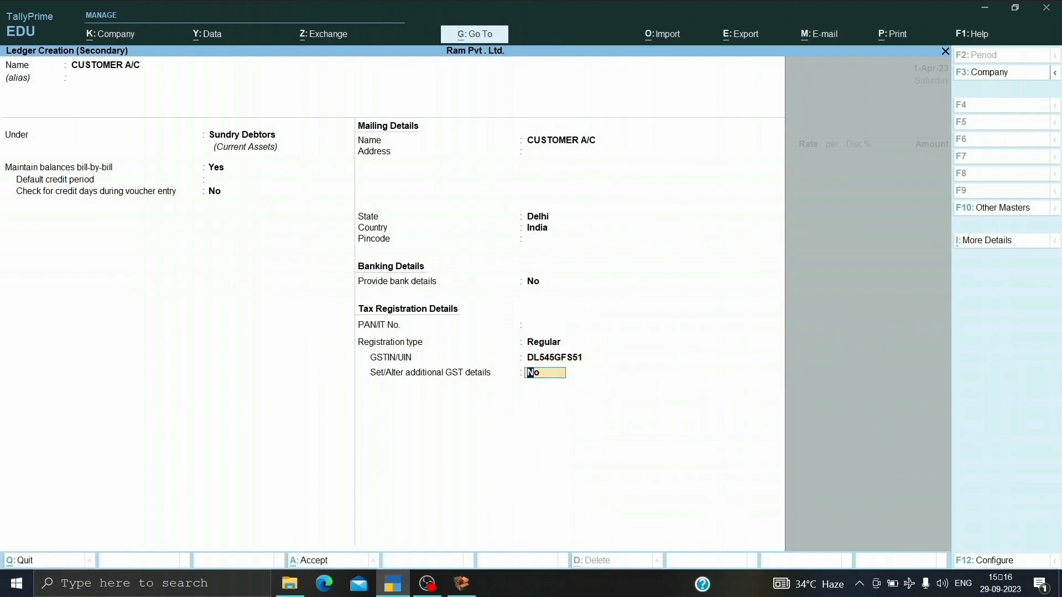
# Confirm CUSTOMER A/C as the voucher's party and accept its dispatch and party details without entries.
pyautogui.press('Return')
pyautogui.press('Return')
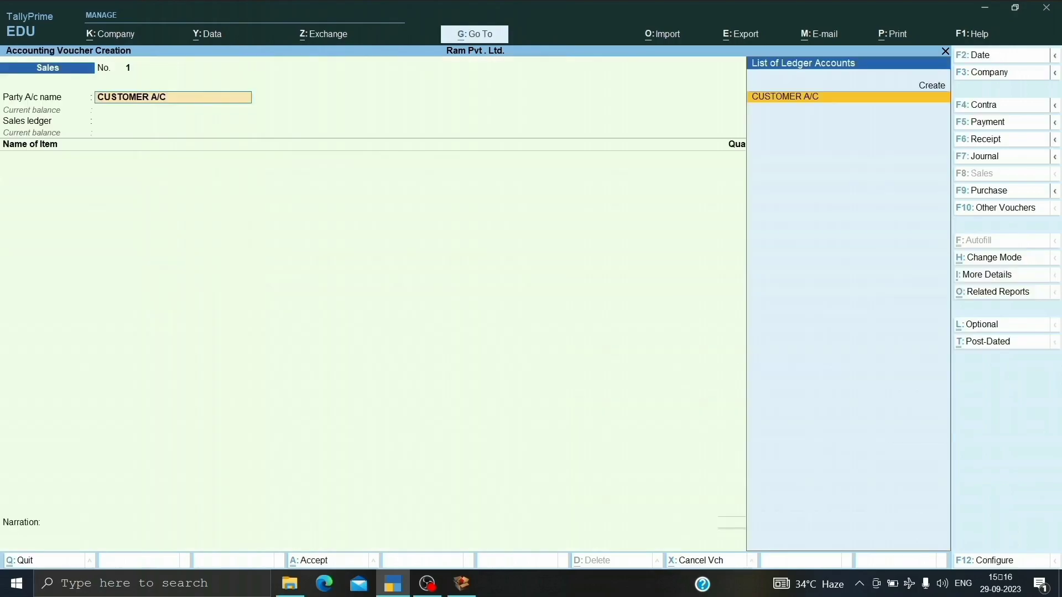
pyautogui.press('Return')
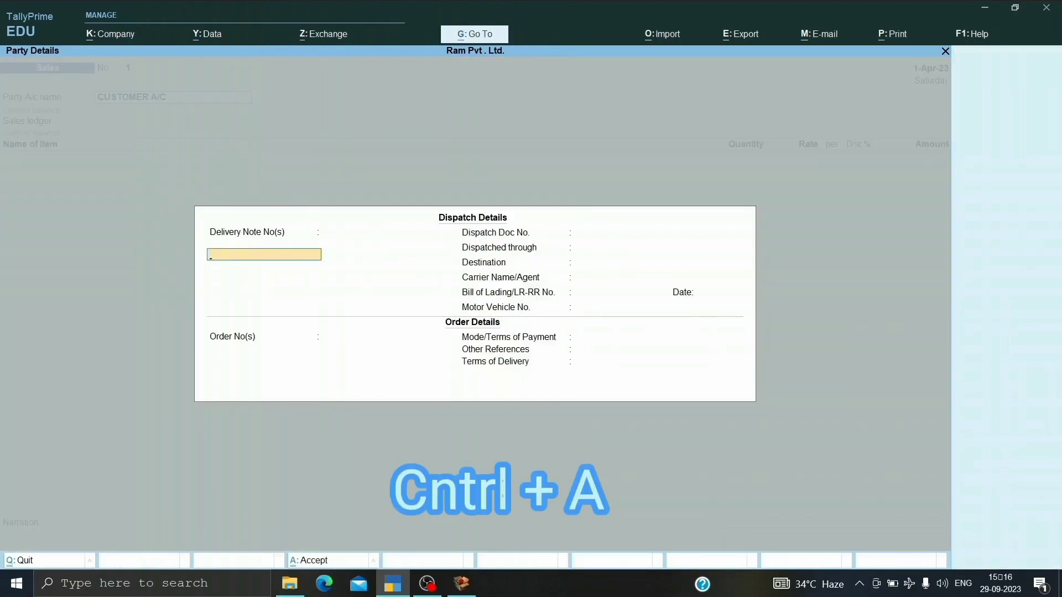
pyautogui.hotkey('ctrl', 'a')
pyautogui.hotkey('ctrl', 'a')
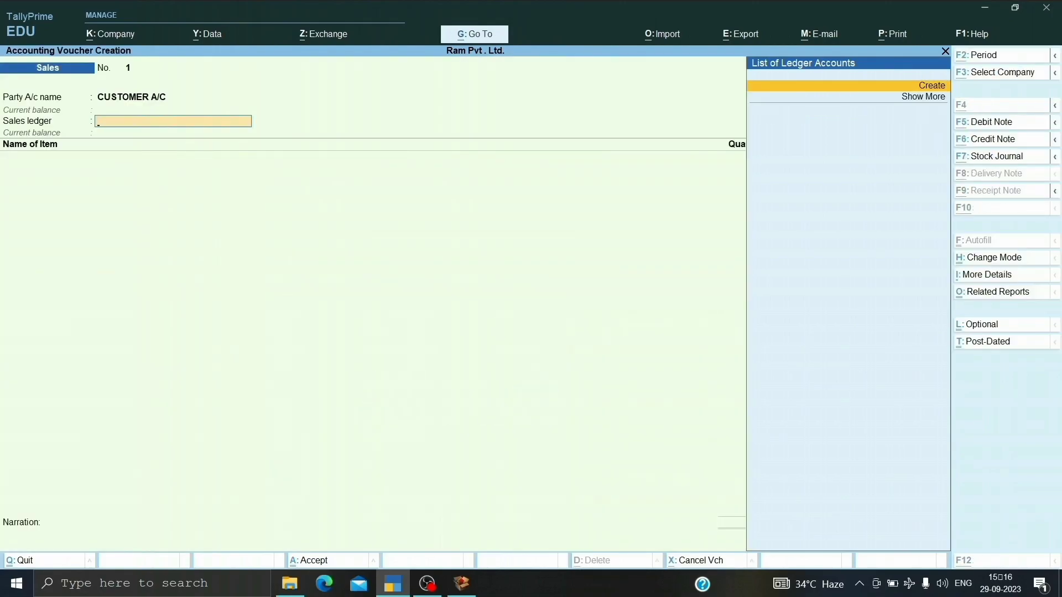
# Begin a new sales ledger named Sales A/c for the voucher and group it under Sales Accounts.
pyautogui.hotkey('alt', 'c')
pyautogui.write('Sal')
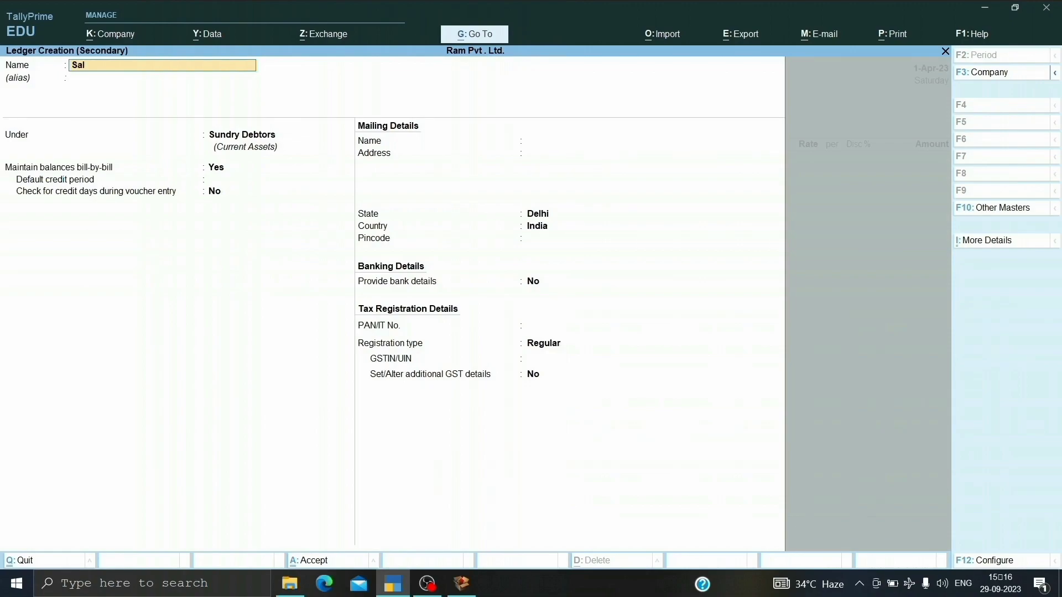
pyautogui.write('es A/c')
pyautogui.press('Return')
pyautogui.press('Return')
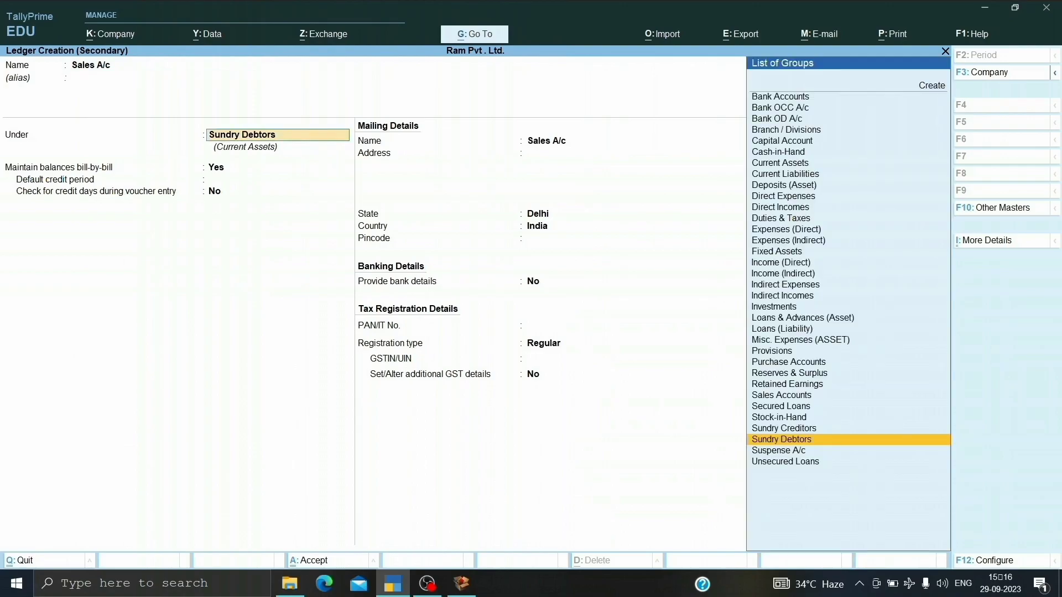
pyautogui.write('Sales')
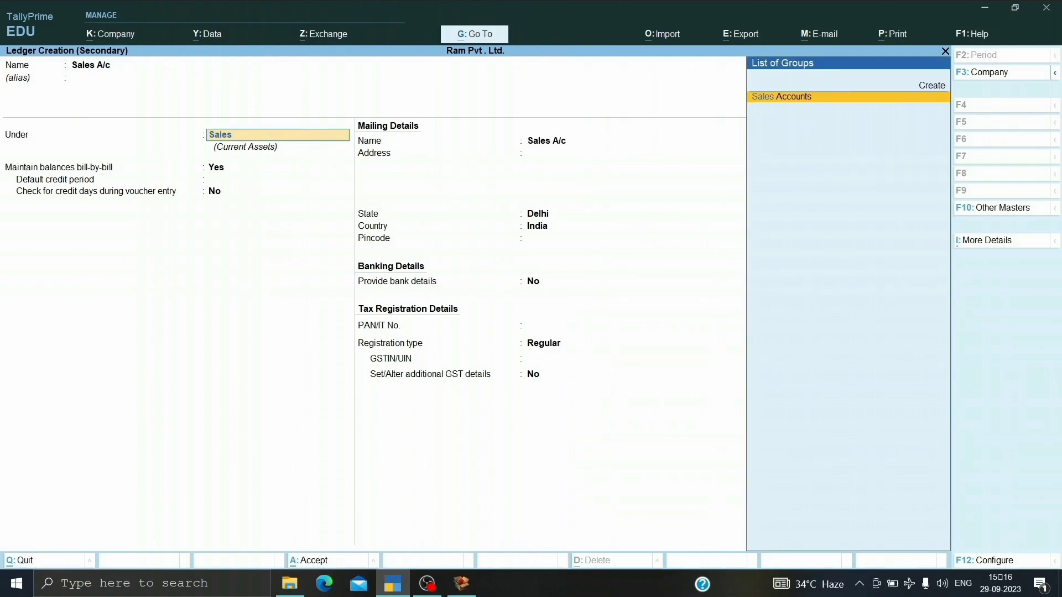
pyautogui.press('Return')
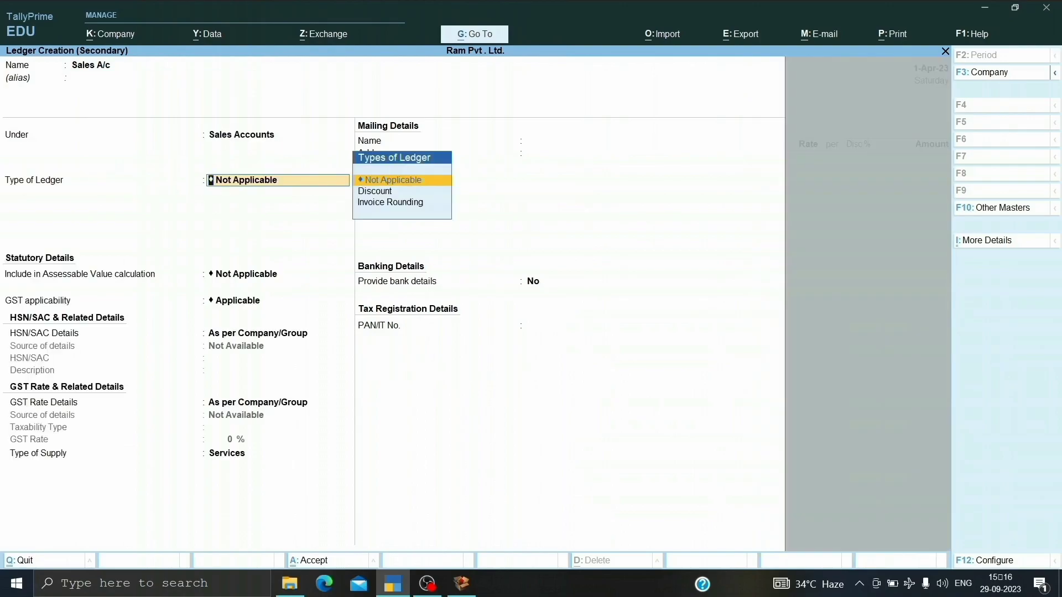
# Keep the sales ledger's type as Not Applicable, set its supply type to Goods, and save it into the voucher.
pyautogui.press('Return')
pyautogui.press('Return')
pyautogui.press('Return')
pyautogui.press('Return')
pyautogui.press('Return')
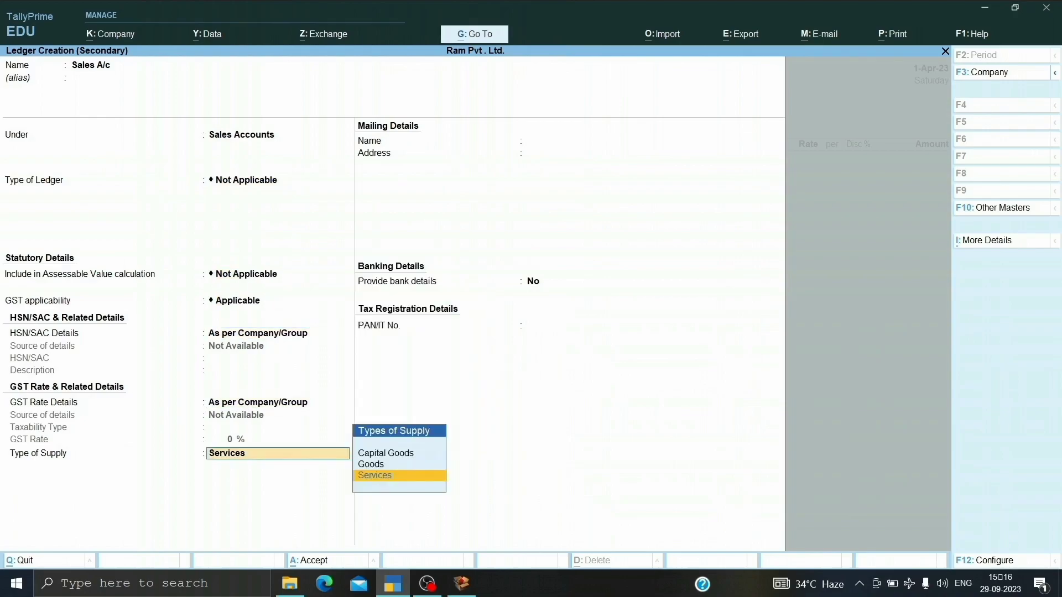
pyautogui.press('Up')
pyautogui.press('Return')
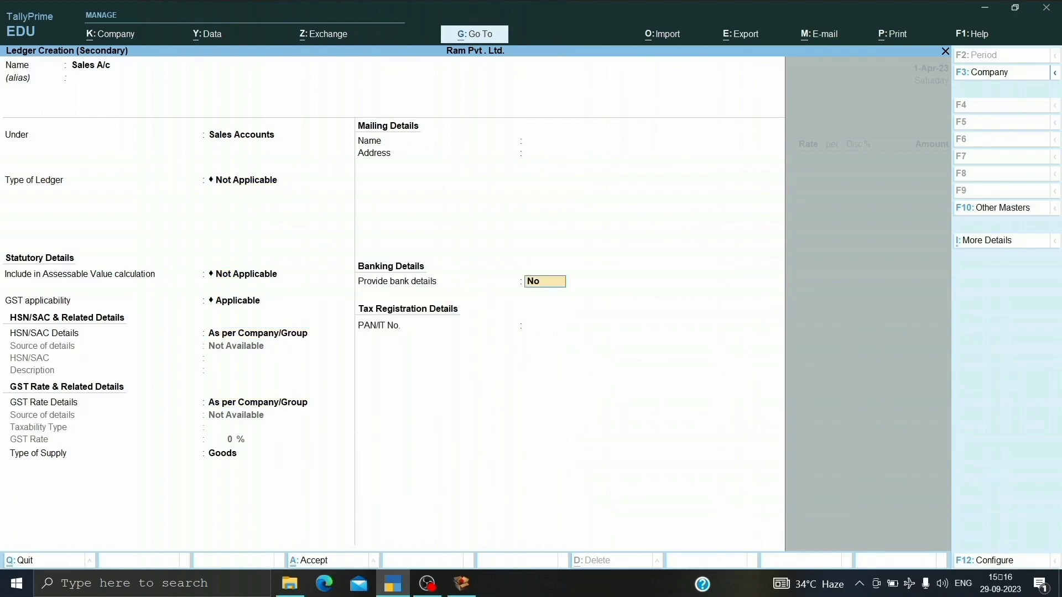
pyautogui.press('Return')
pyautogui.press('Return')
pyautogui.press('Return')
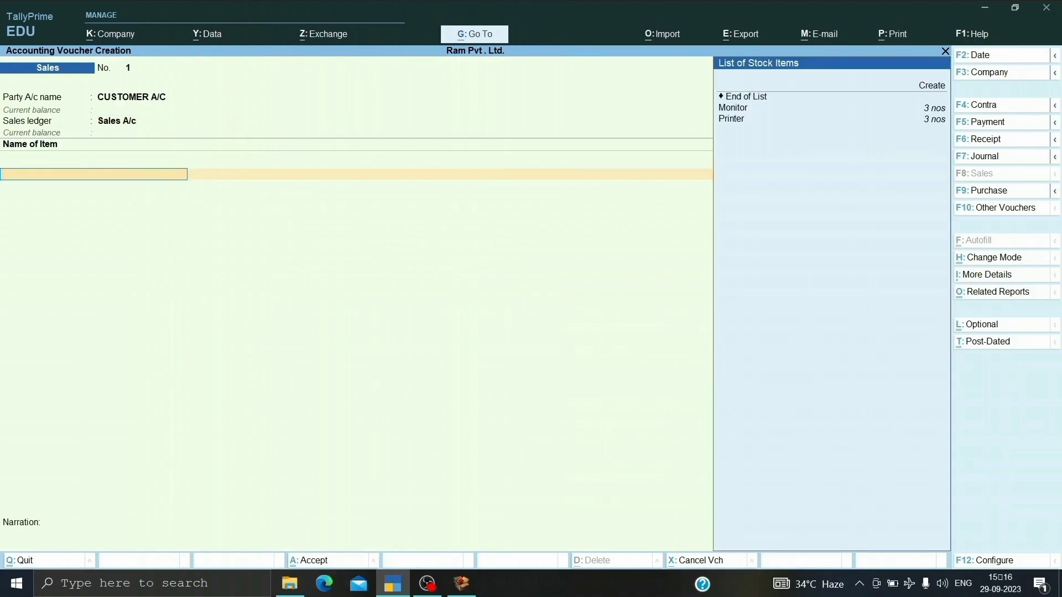
# Add the Monitor stock item to the sales voucher with a quantity of 2 nos.
pyautogui.press('Down')
pyautogui.press('Down')
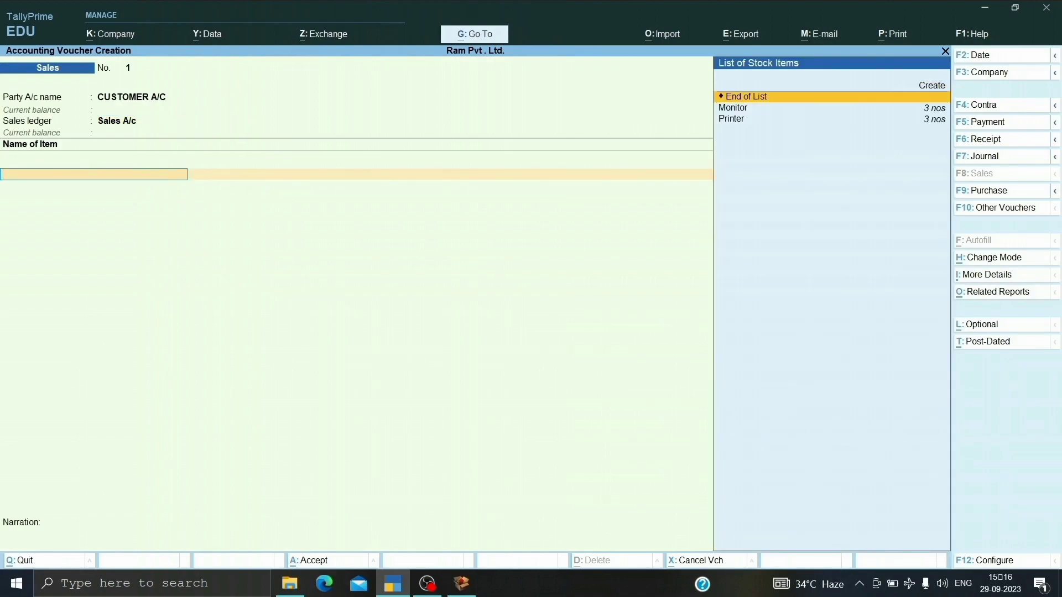
pyautogui.press('Return')
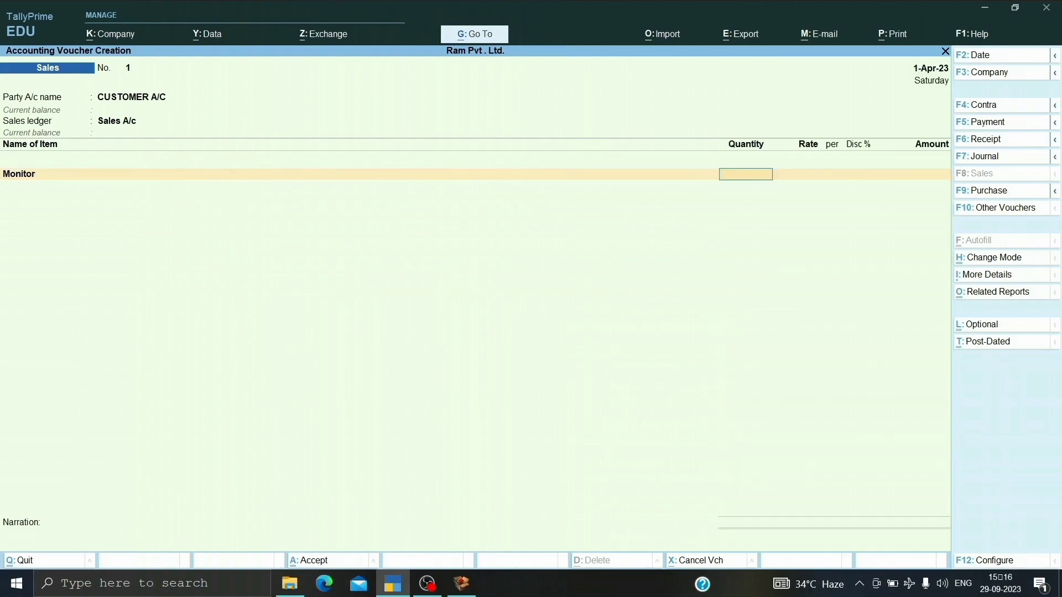
pyautogui.write('2')
pyautogui.press('Return')
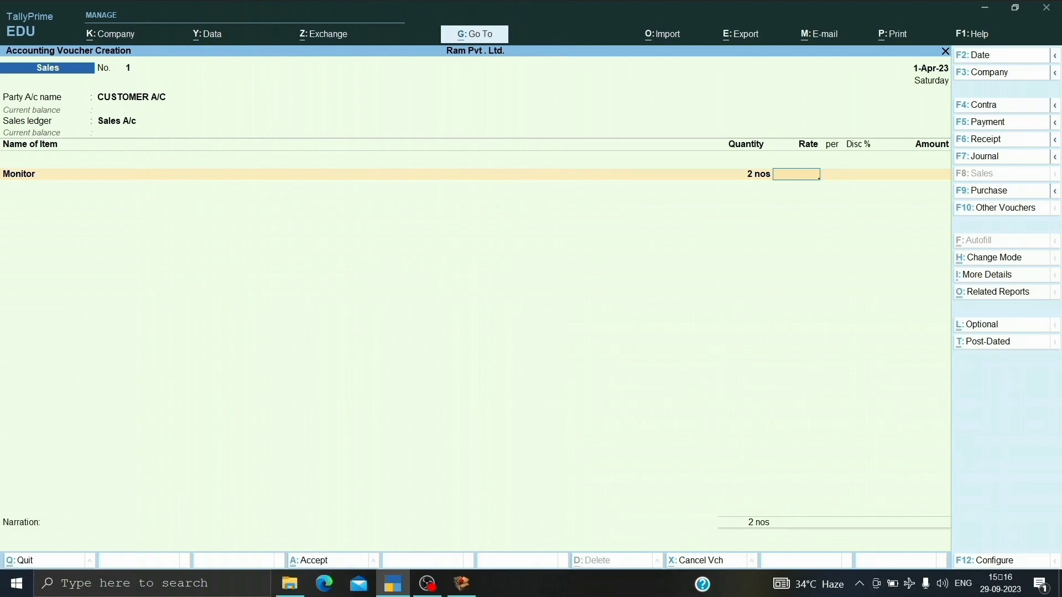
# Check the Monitor's purchase rates in its stock query, and set its sales rate to 1,20,000 per nos with no discount.
pyautogui.hotkey('alt', 's')
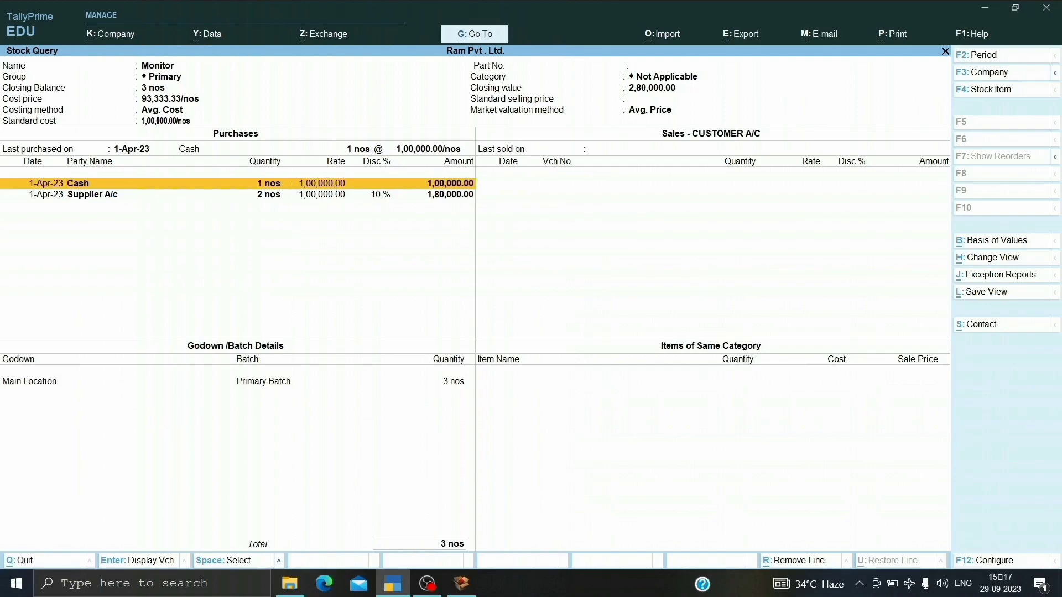
pyautogui.press('Escape')
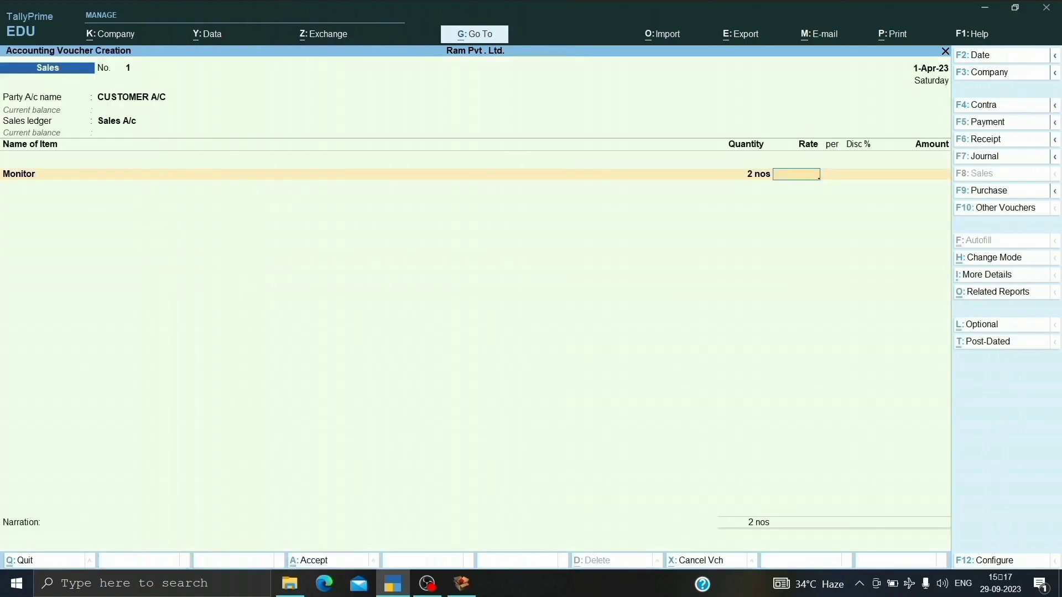
pyautogui.write('120000')
pyautogui.press('Return')
pyautogui.press('Return')
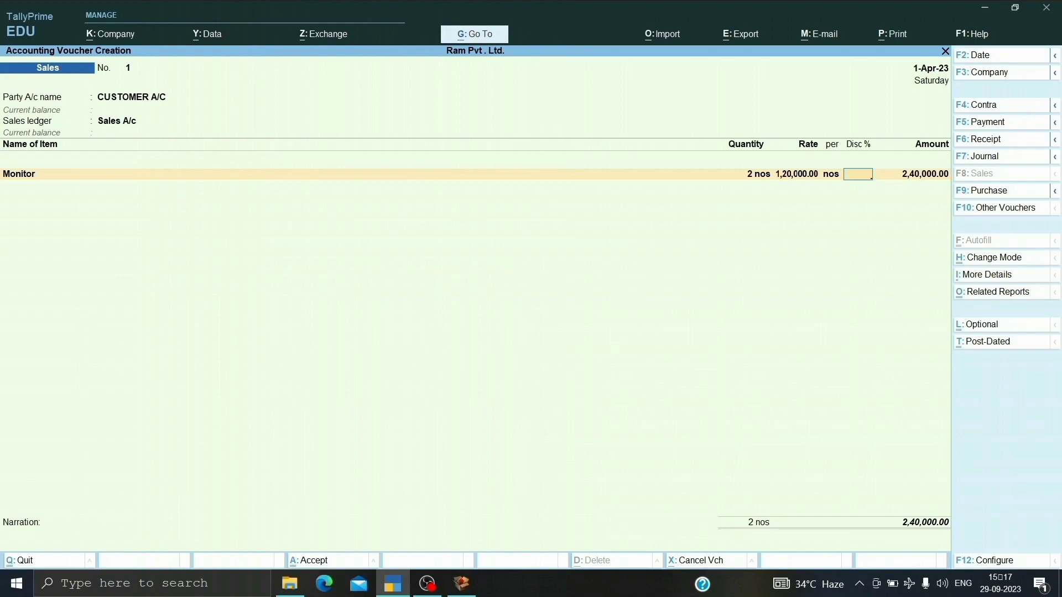
pyautogui.press('Return')
pyautogui.press('Return')
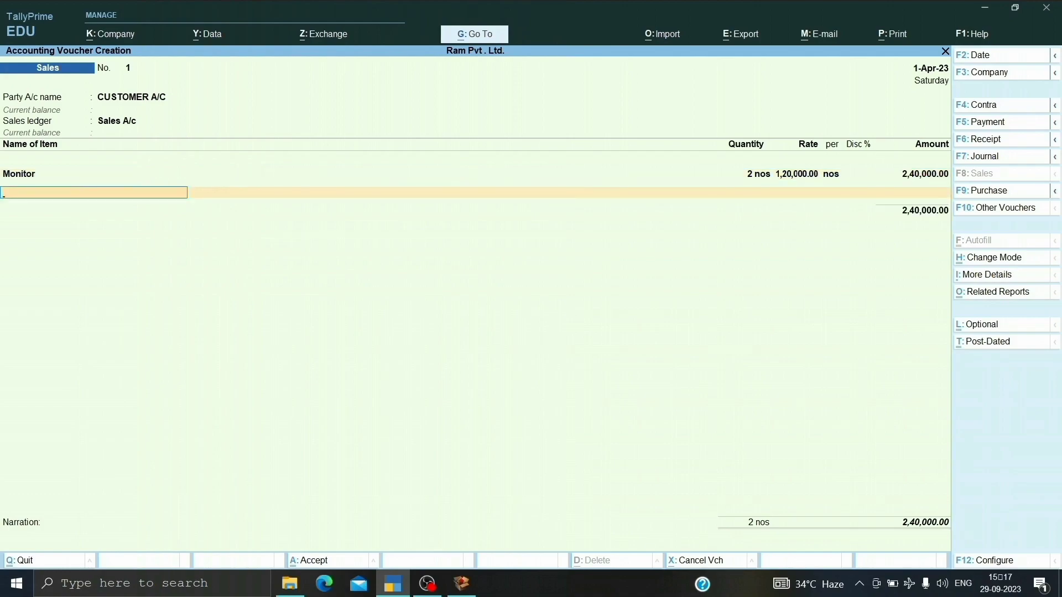
# Add the Printer stock item to the sales voucher with a quantity of 2 nos.
pyautogui.press('Down')
pyautogui.press('Down')
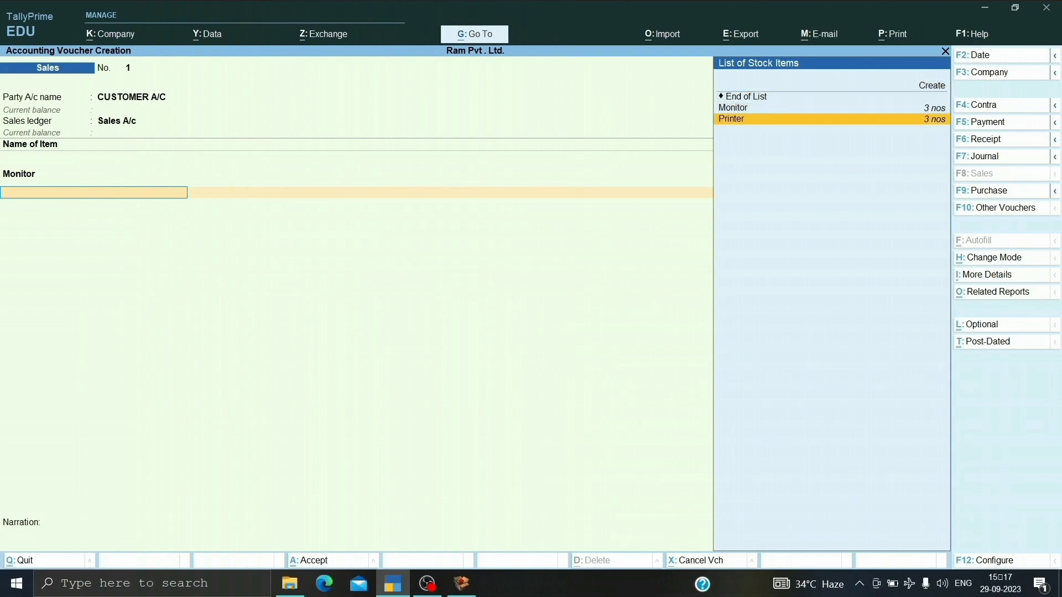
pyautogui.press('Return')
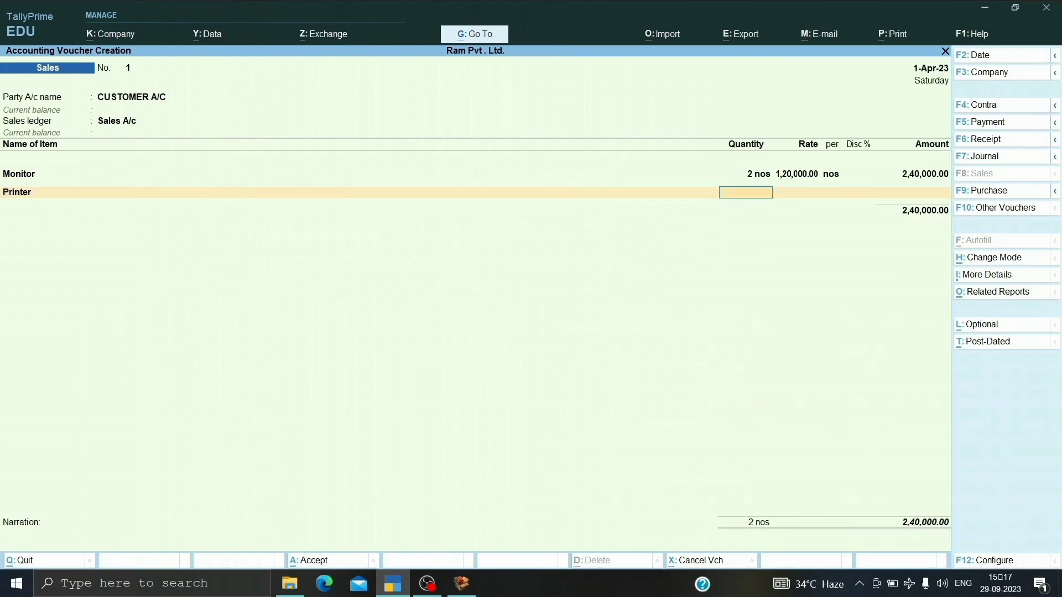
pyautogui.write('2')
pyautogui.press('Return')
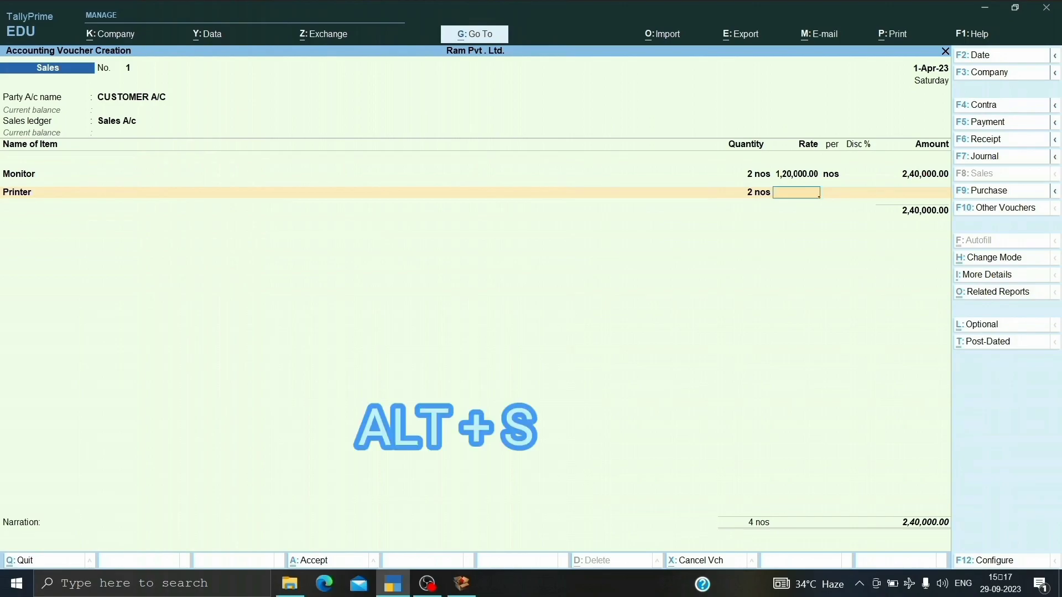
# Check the Printer's purchase rates in its stock query, set its sales rate to 1,40,000 without discount, and end the item list.
pyautogui.hotkey('alt', 's')
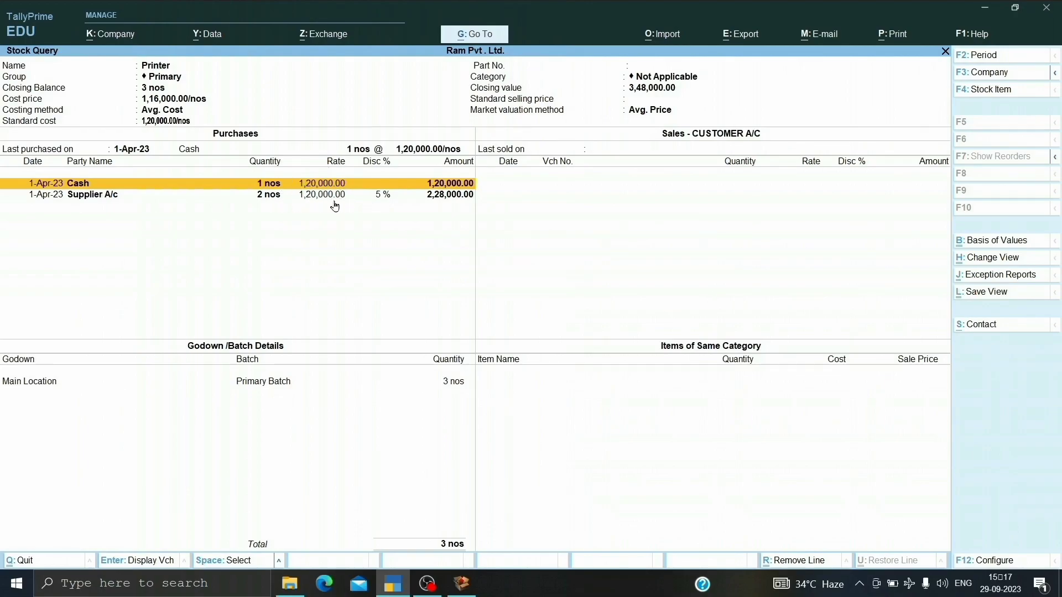
pyautogui.press('Escape')
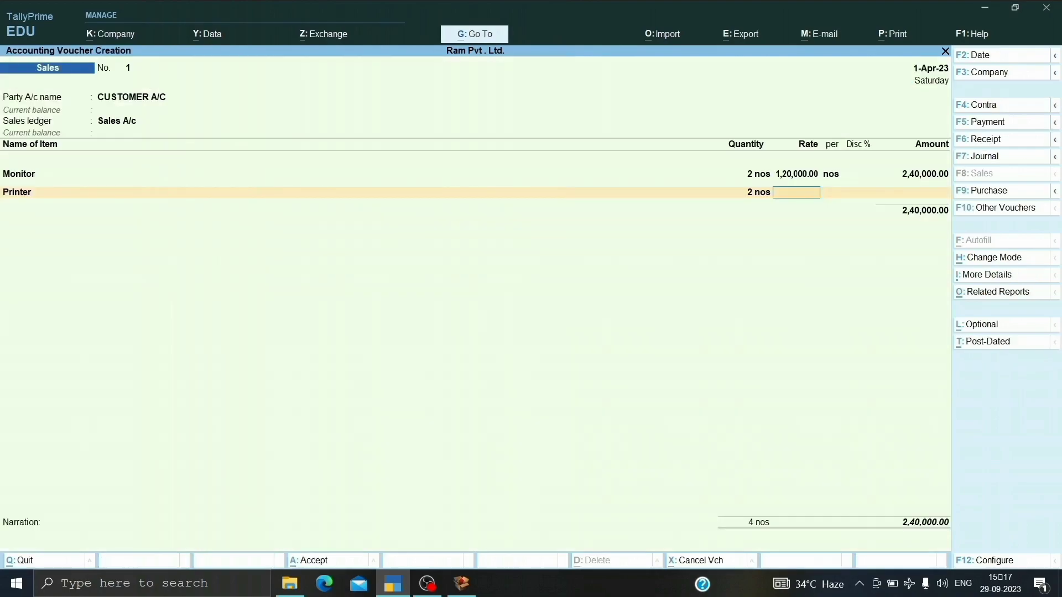
pyautogui.write('140000')
pyautogui.press('Return')
pyautogui.press('Return')
pyautogui.press('Return')
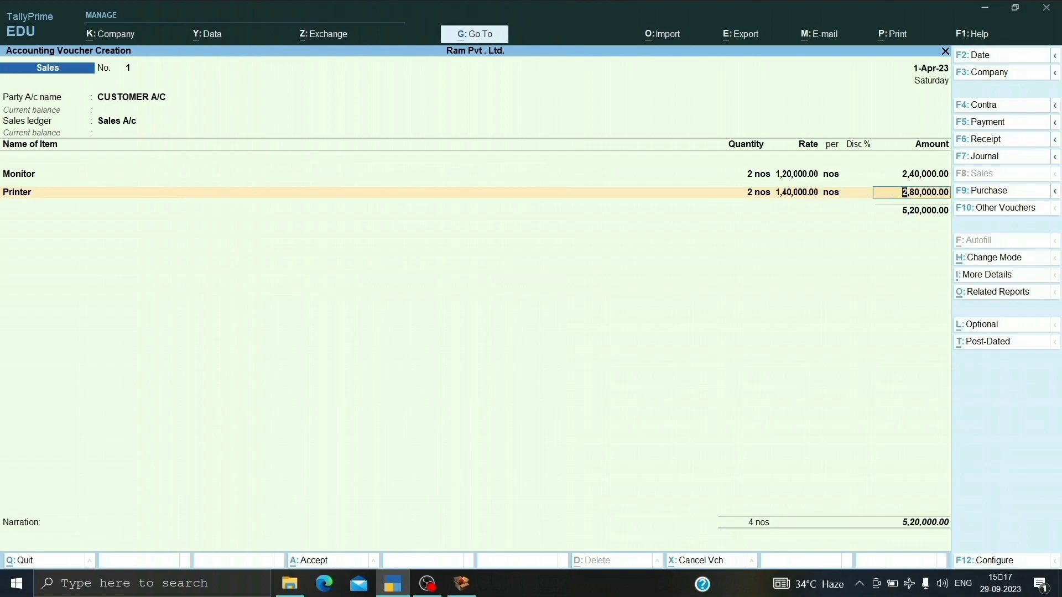
pyautogui.press('Return')
pyautogui.press('Return')
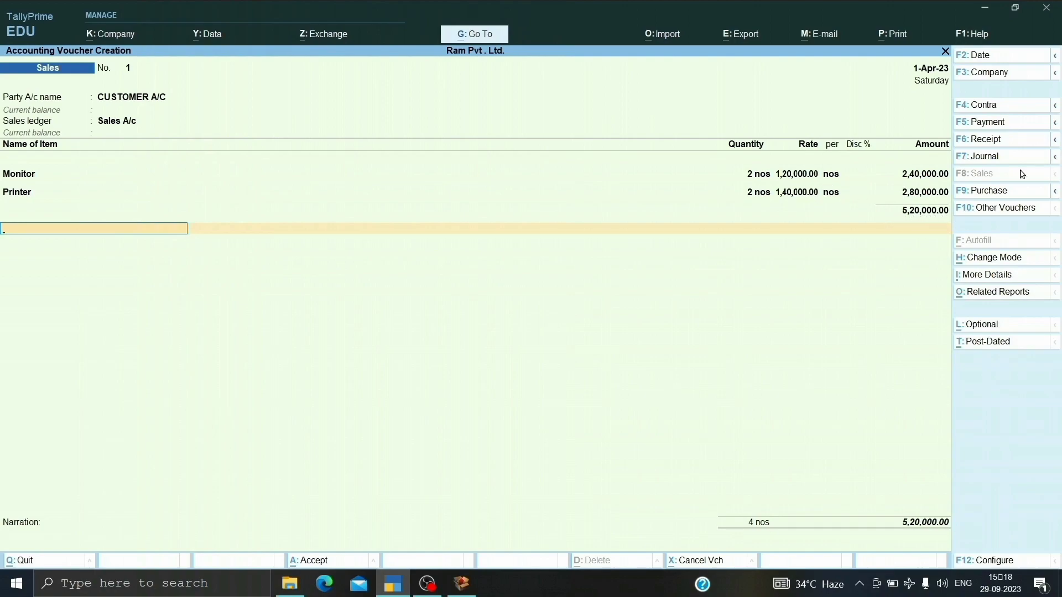
# Create a ledger named Discount Allowed A/c from the sales voucher and place it under Indirect Expenses.
pyautogui.hotkey('alt', 'c')
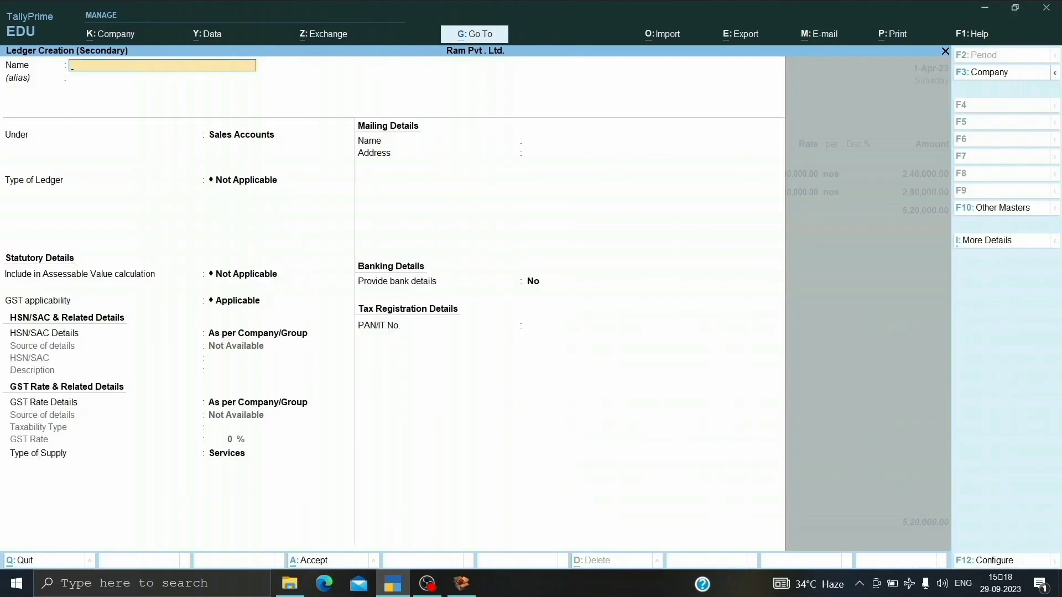
pyautogui.write('Discount Allowed A/c')
pyautogui.press('Return')
pyautogui.press('Return')
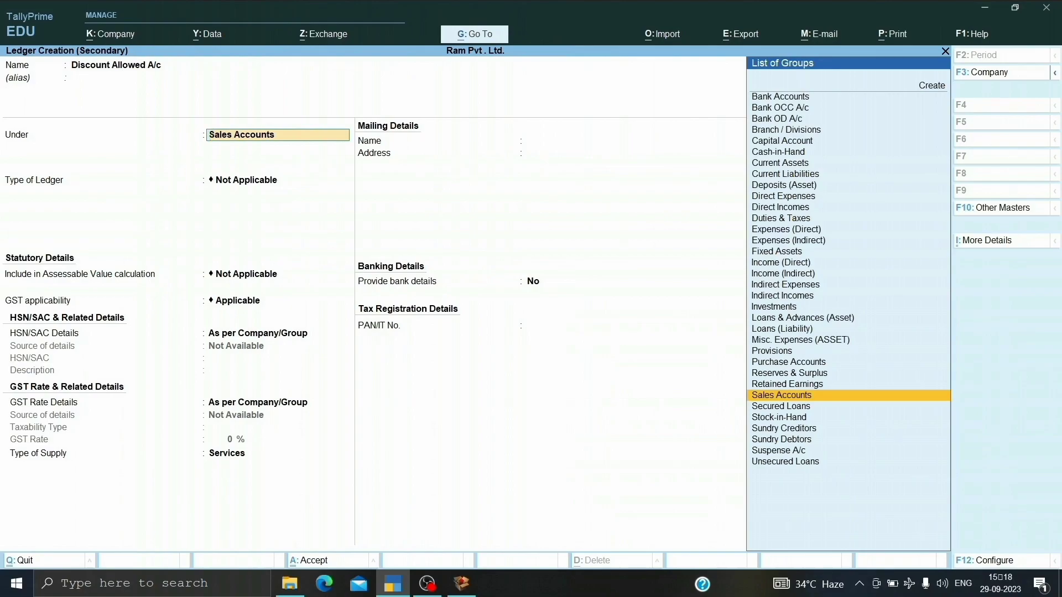
pyautogui.write('Indirec')
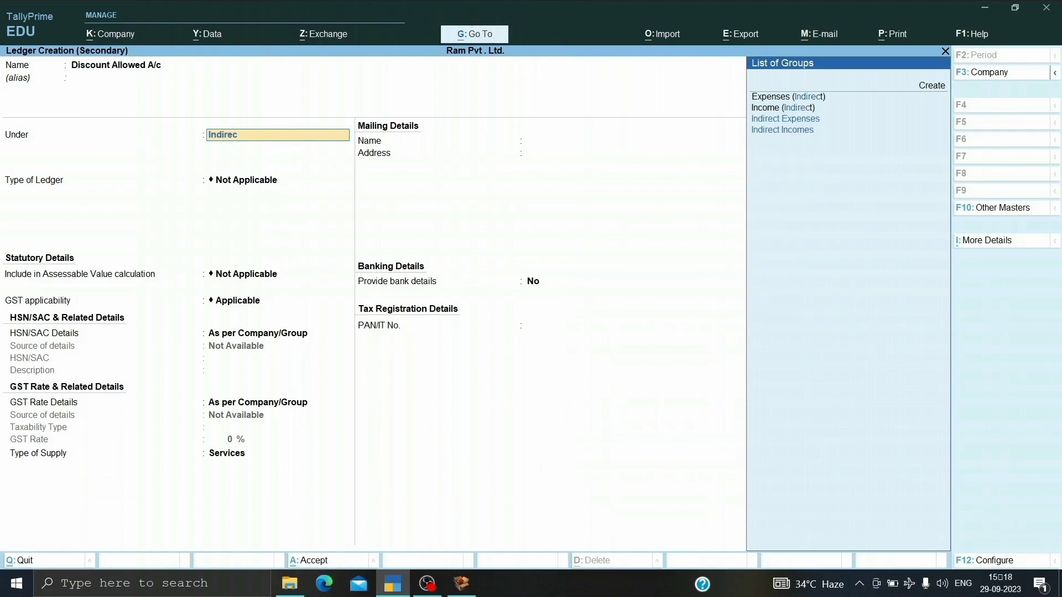
pyautogui.write('t Ex')
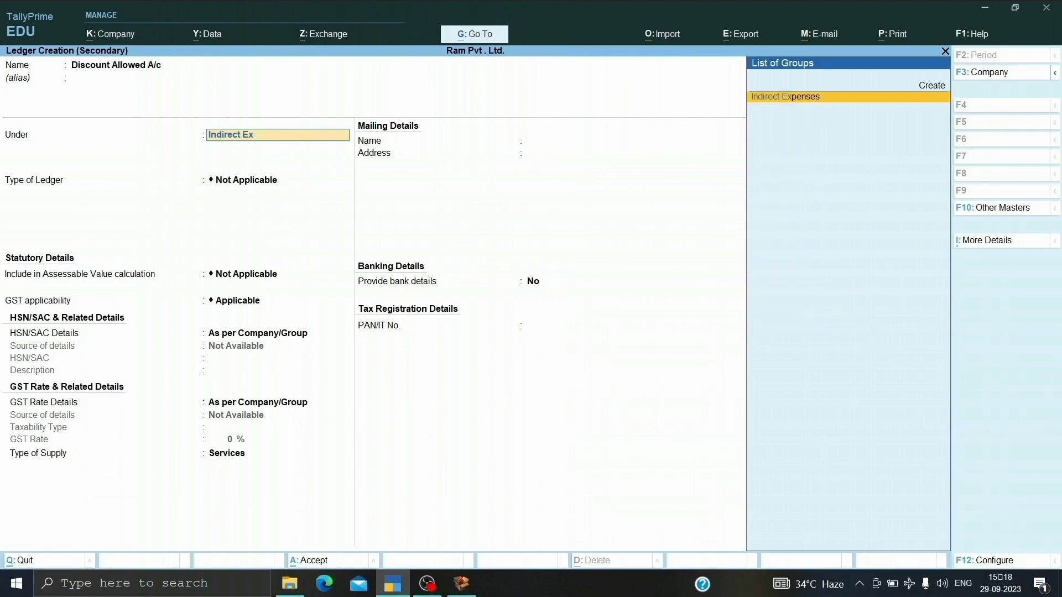
pyautogui.press('Return')
pyautogui.press('Return')
pyautogui.press('Return')
pyautogui.press('Return')
pyautogui.press('Return')
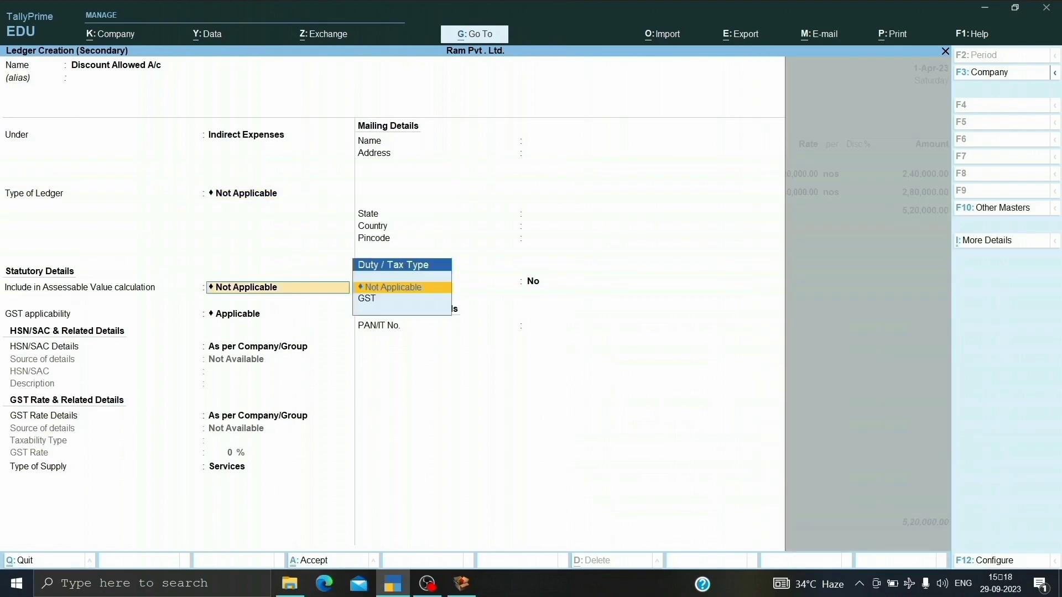
# Keep the ledger type and assessable value calculation as Not Applicable, provide no bank details, and save the discount ledger.
pyautogui.press('Return')
pyautogui.press('Return')
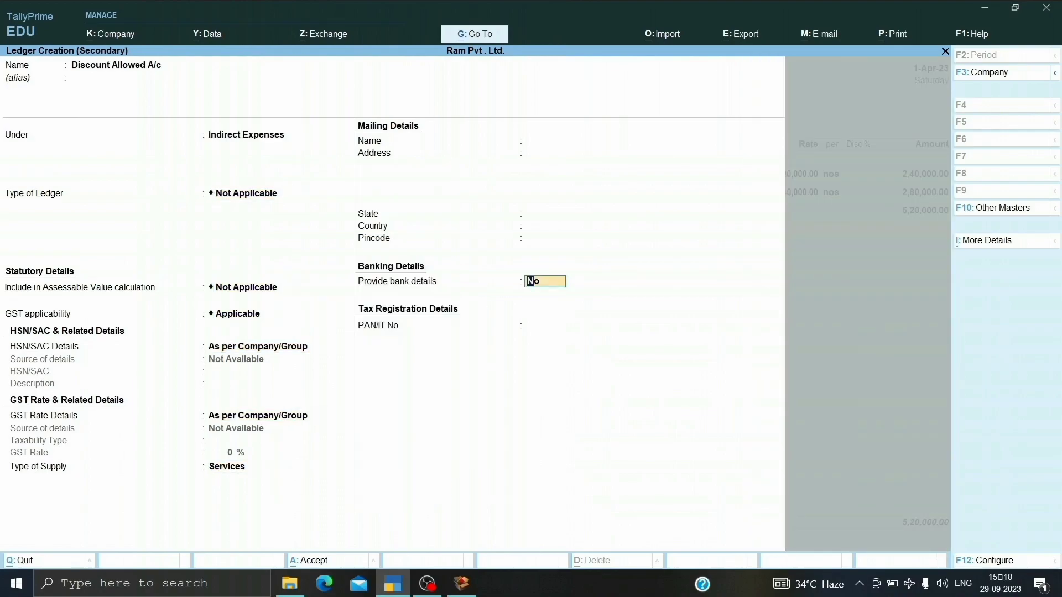
pyautogui.press('Return')
# Set the Discount Allowed A/c rate to -10% in the sales voucher and accept the calculated amount.
pyautogui.press('Return')
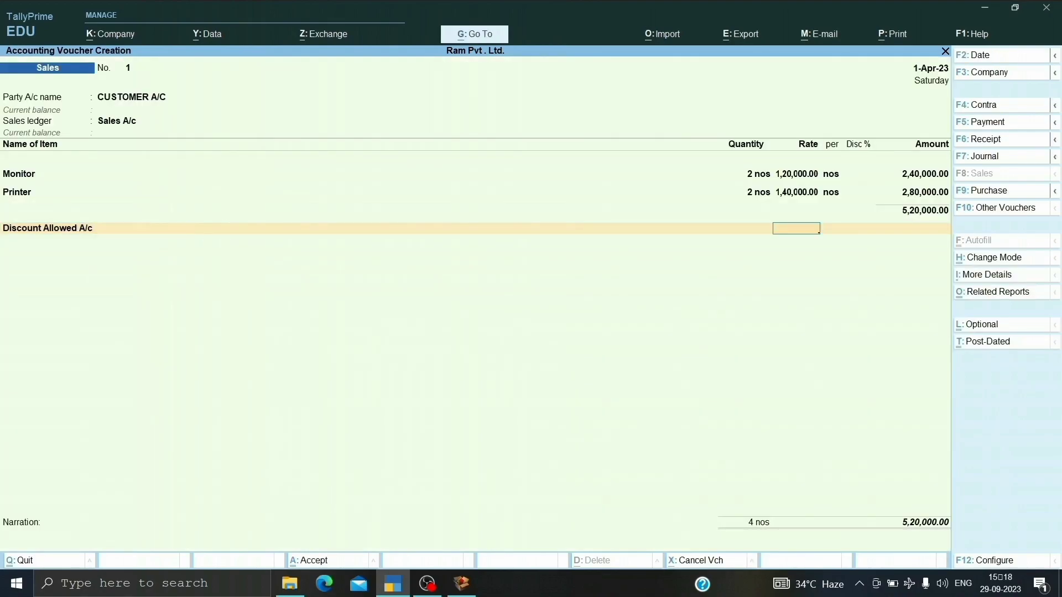
pyautogui.press('Return')
pyautogui.press('BackSpace')
pyautogui.write('-10')
pyautogui.press('Return')
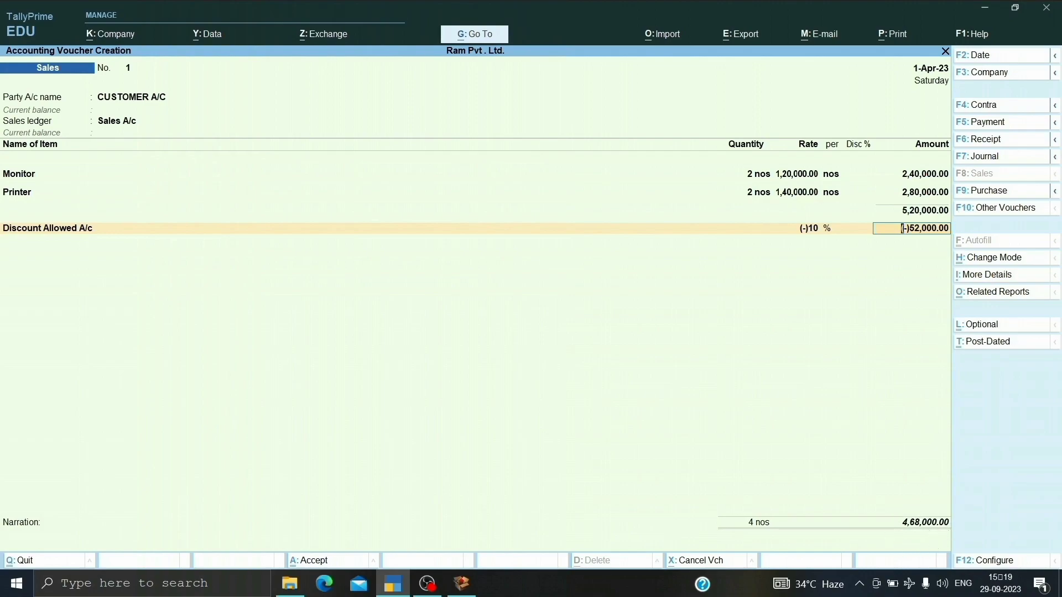
pyautogui.press('Return')
# Add the CGST and SGST ledgers with their calculated amounts below the discount line of the sales voucher.
pyautogui.press('Down')
pyautogui.press('Return')
pyautogui.press('Return')
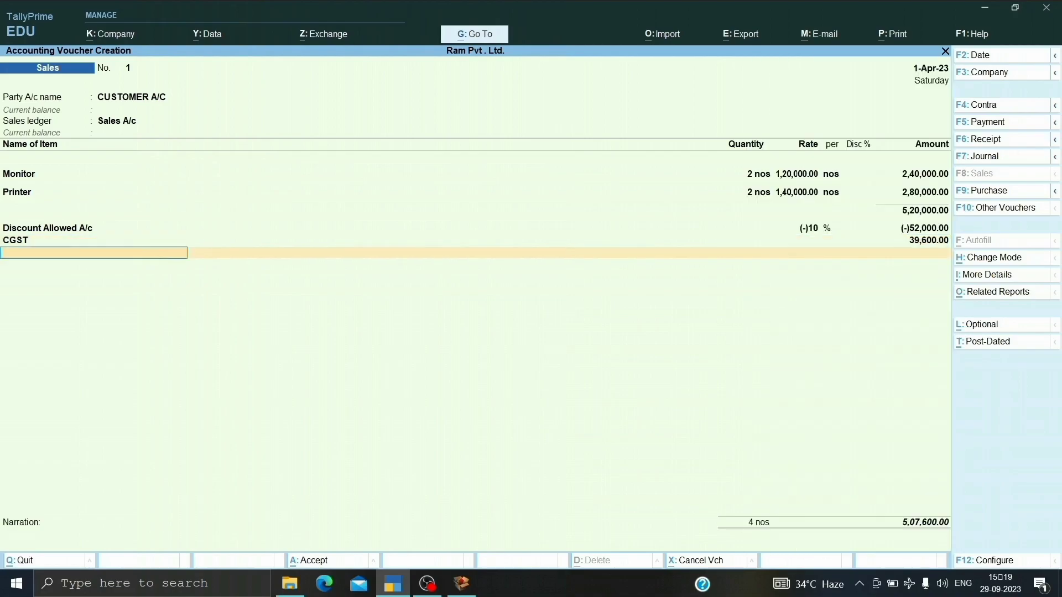
pyautogui.press('Down')
pyautogui.press('Down')
pyautogui.press('Down')
pyautogui.press('Down')
pyautogui.press('Down')
pyautogui.press('Return')
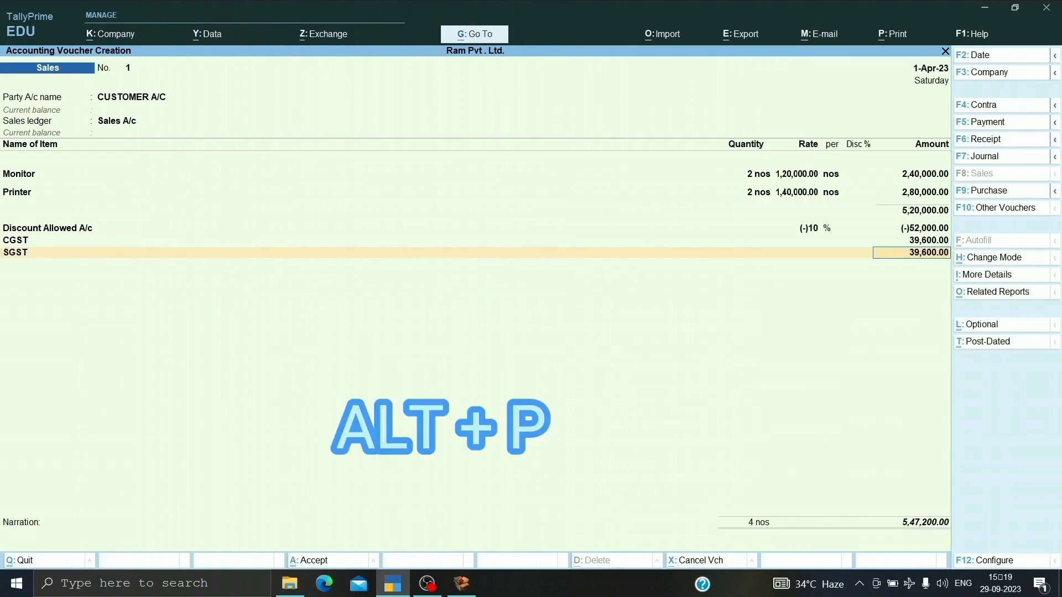
# Preview the sales voucher's tax invoice for printing, review its item and tax details, and save the voucher.
pyautogui.hotkey('alt', 'p')
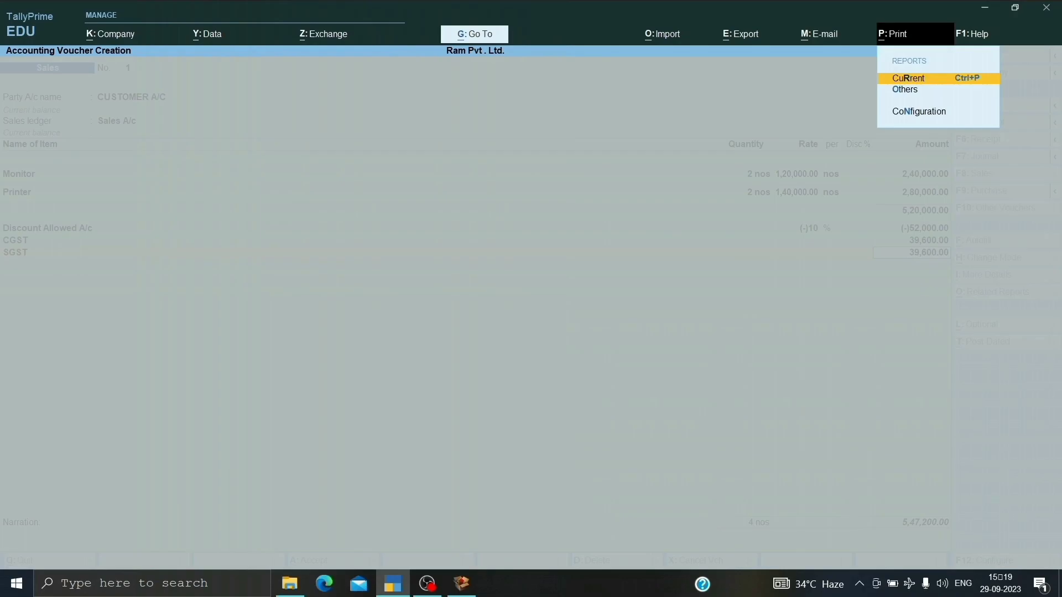
pyautogui.press('Return')
pyautogui.press('i')
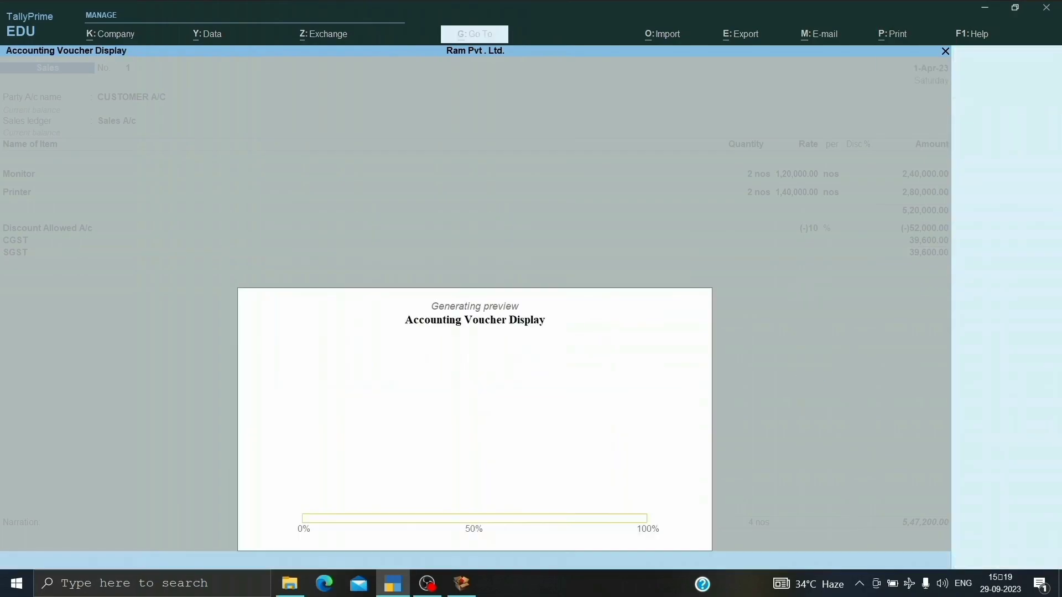
pyautogui.hotkey('alt', 'z')
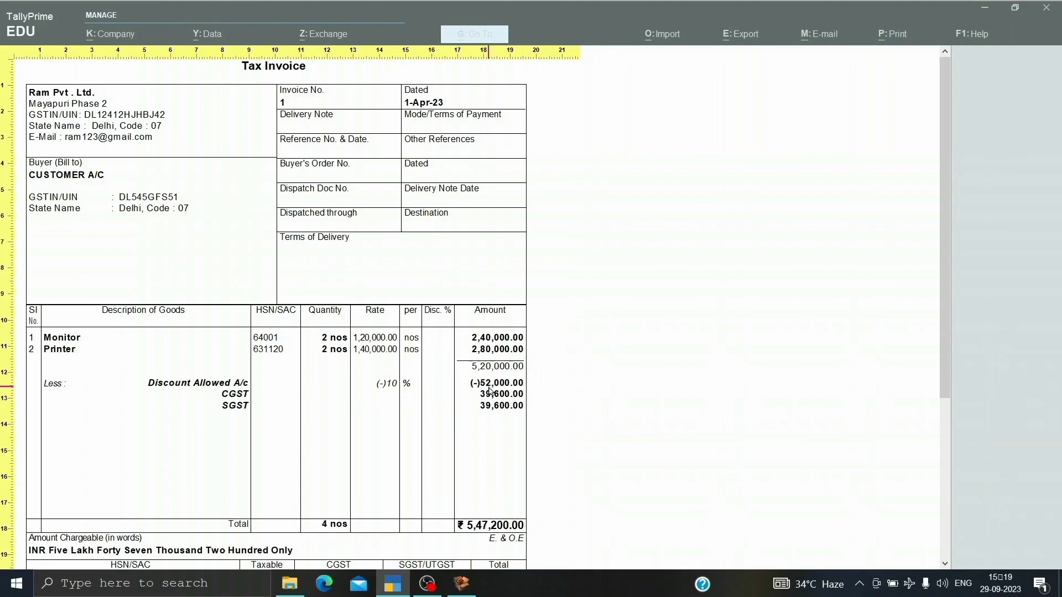
pyautogui.scroll(-3, 371, 405)
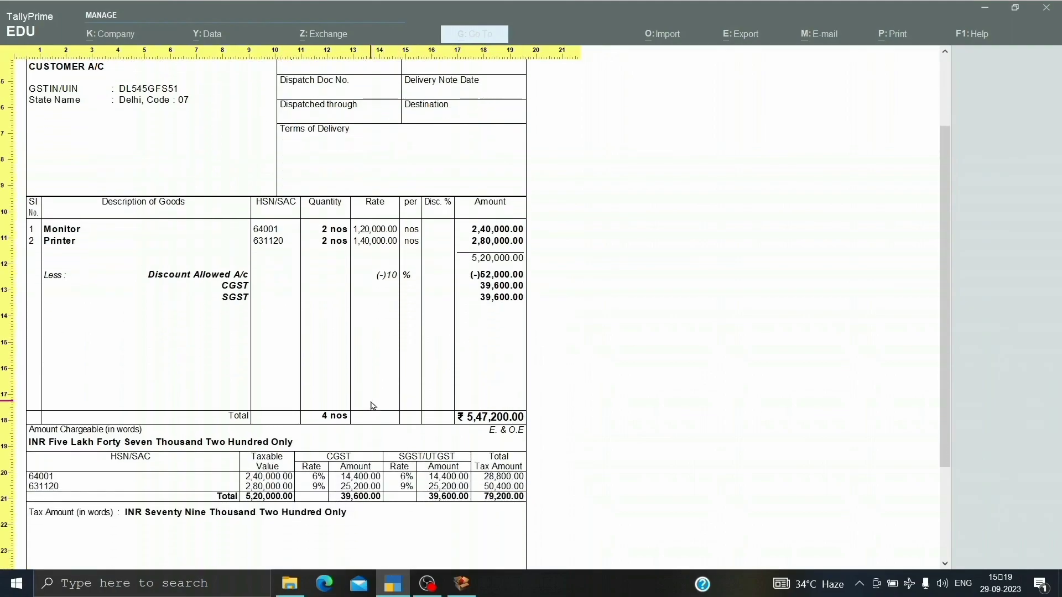
pyautogui.scroll(-1, 373, 405)
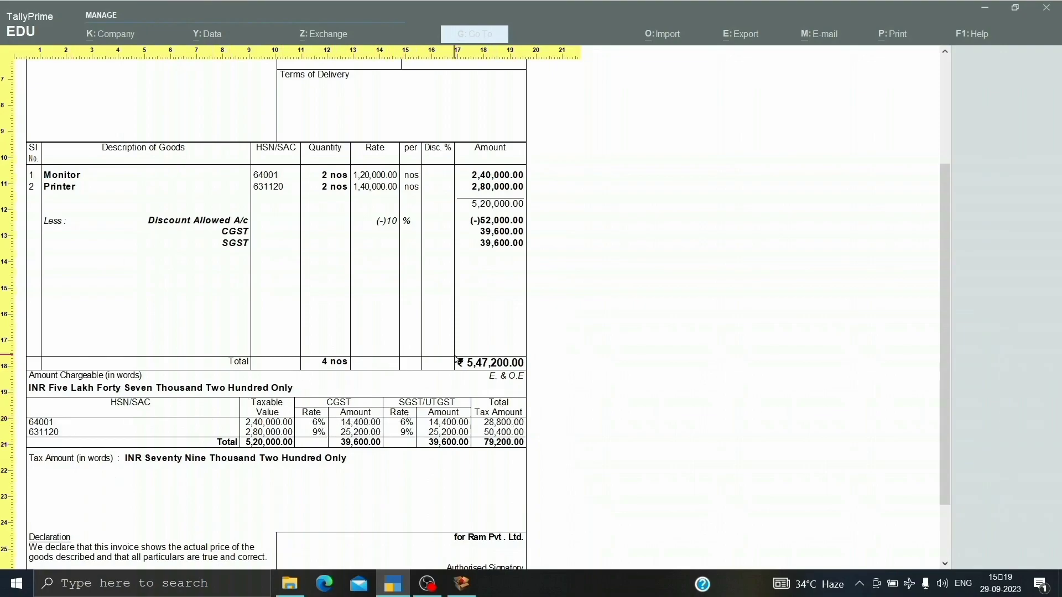
pyautogui.scroll(3, 456, 361)
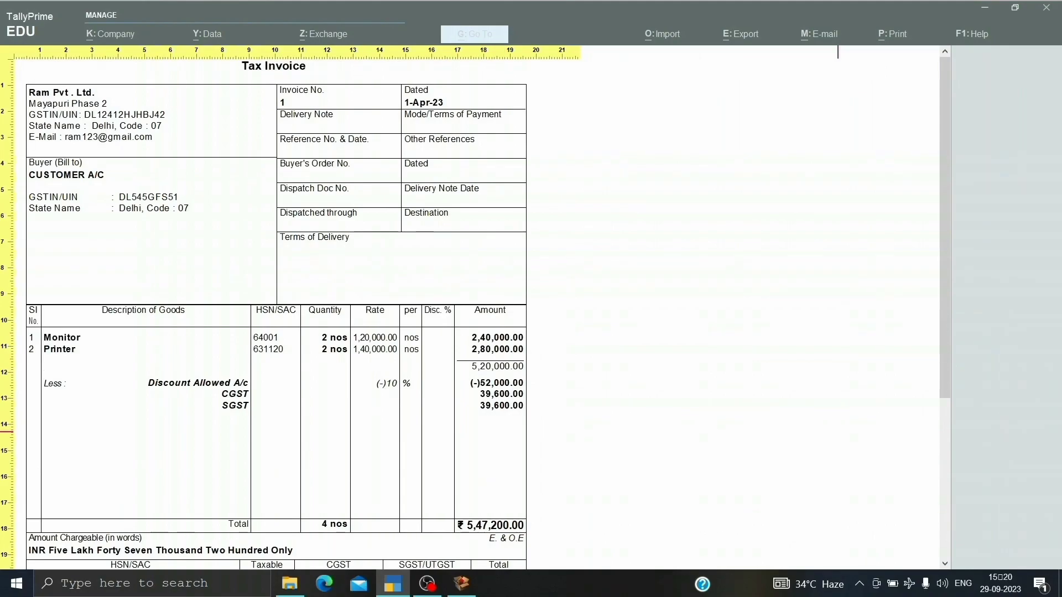
pyautogui.press('Escape')
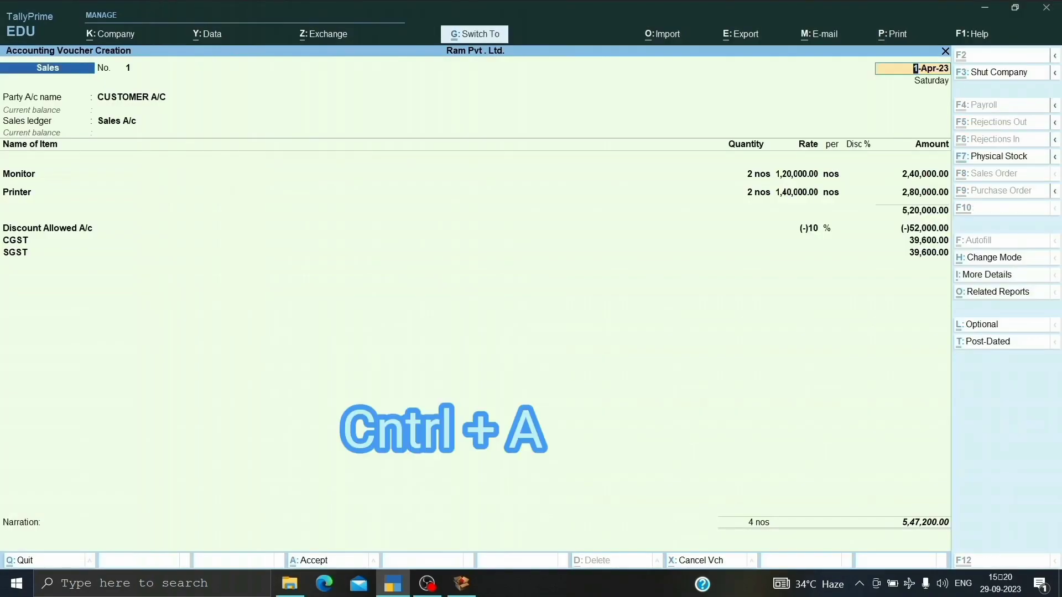
pyautogui.hotkey('ctrl', 'a')
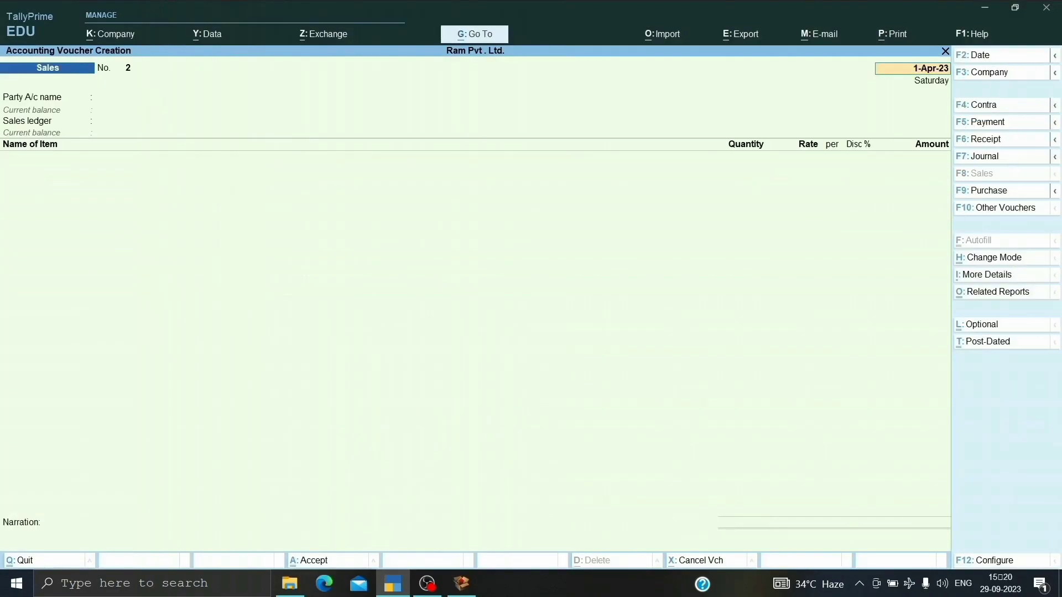
# Start a new sales voucher with Cash as the party, default party and dispatch details, and Sales A/c as the sales ledger.
pyautogui.press('Return')
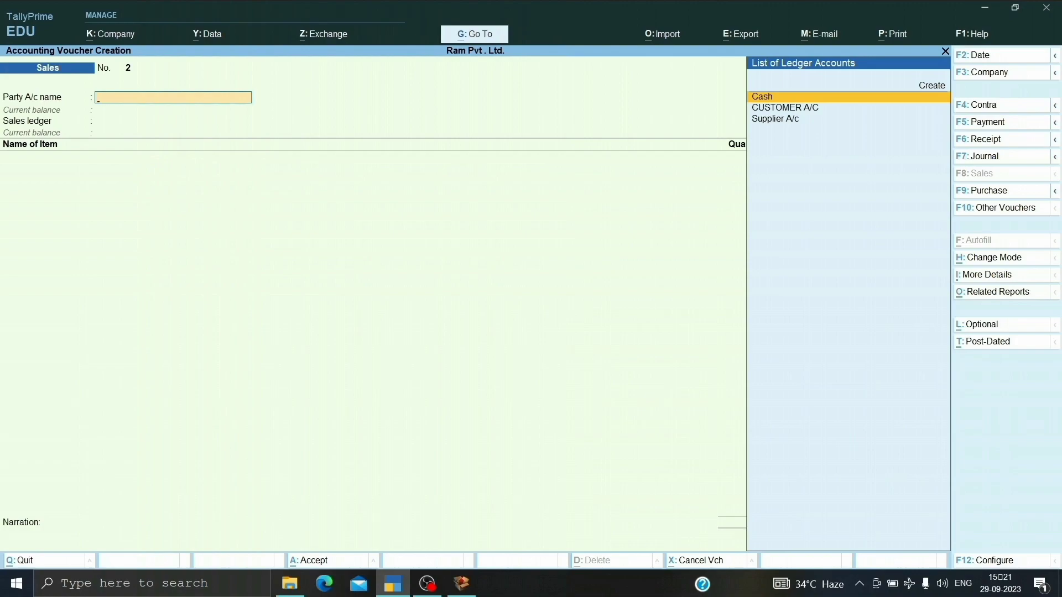
pyautogui.press('Return')
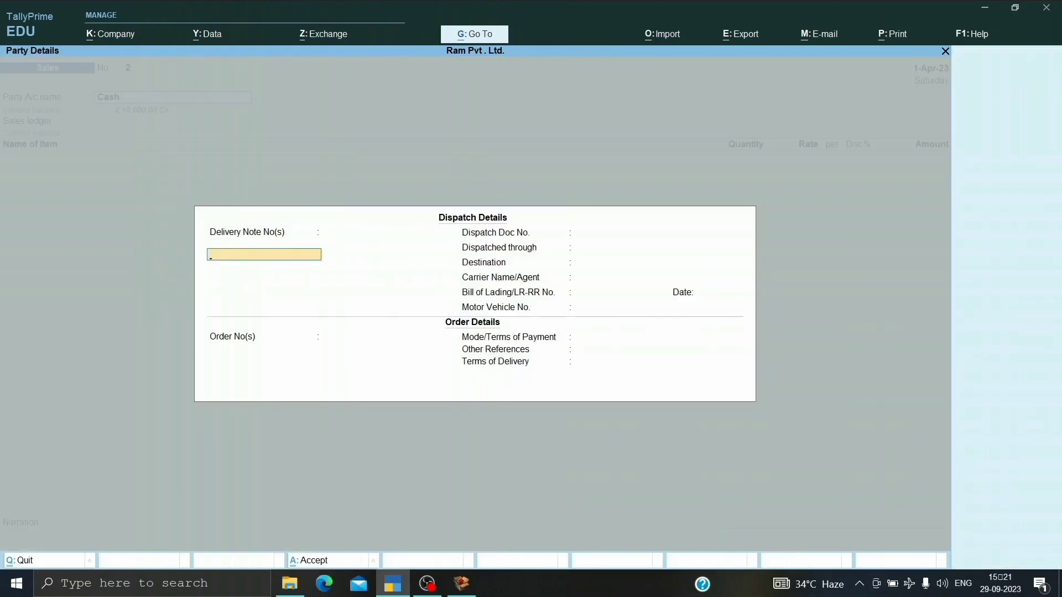
pyautogui.hotkey('ctrl', 'a')
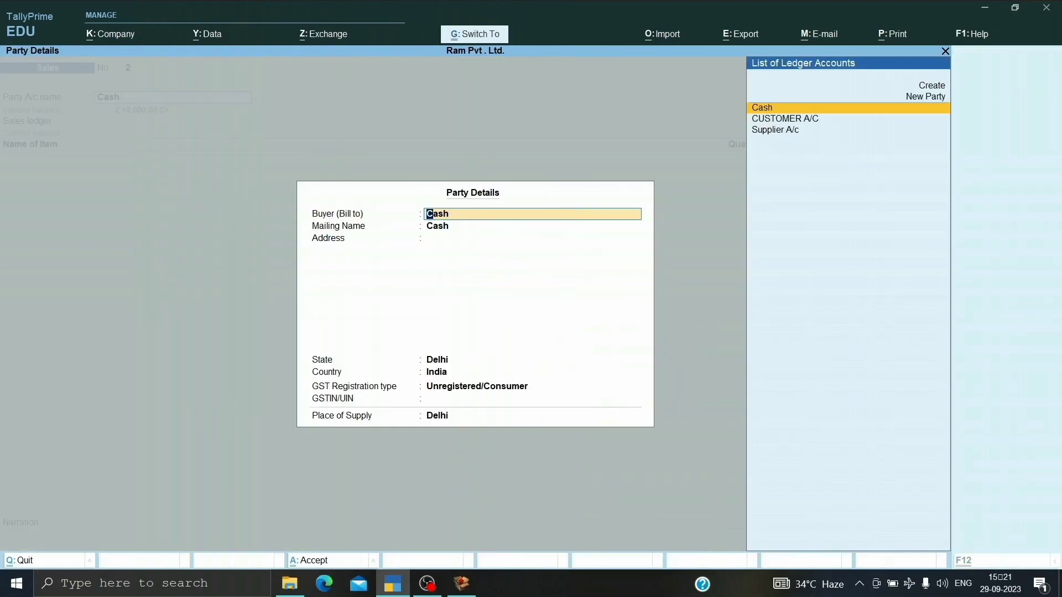
pyautogui.hotkey('ctrl', 'a')
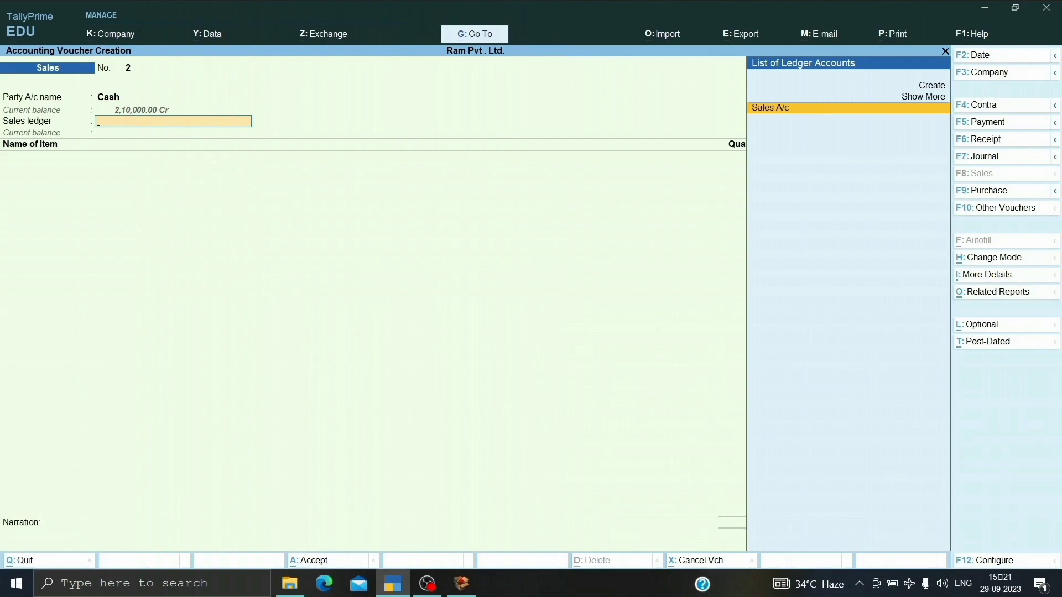
pyautogui.press('Return')
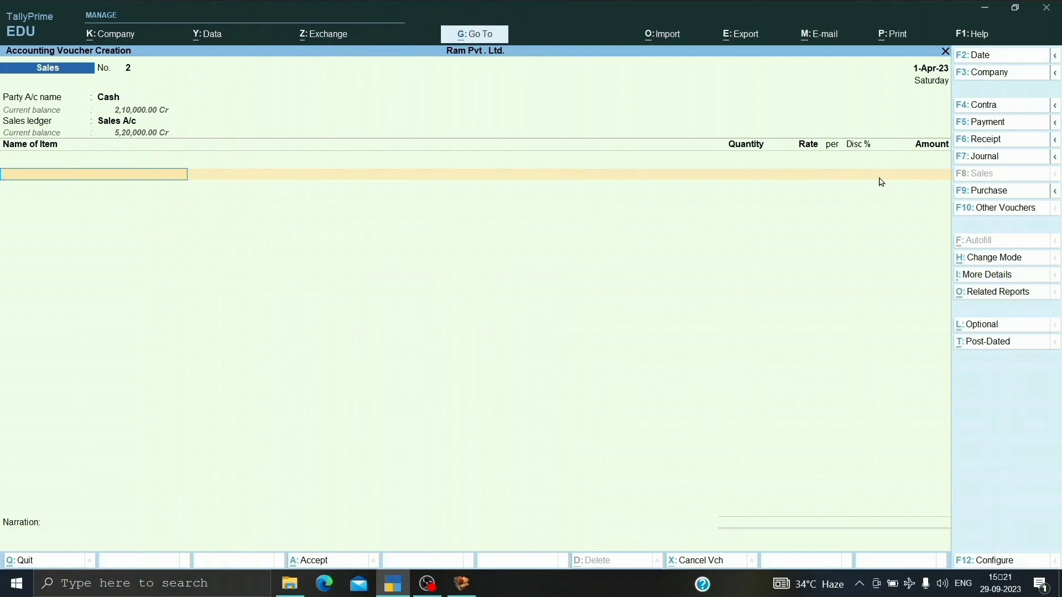
# Add the Monitor stock item with a quantity of 1 nos at a rate of 1,20,000 per nos.
pyautogui.press('space')
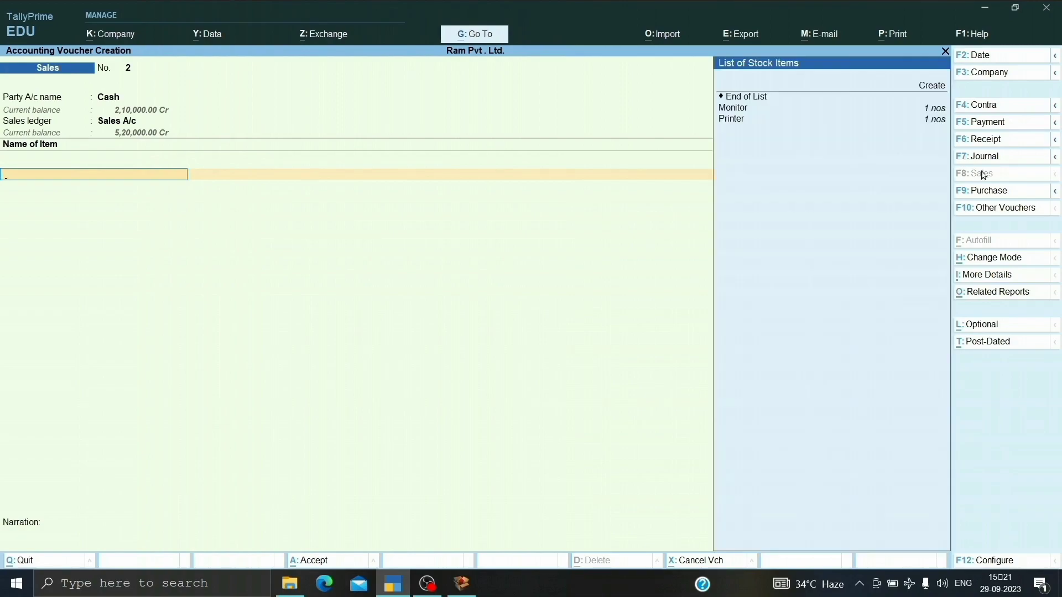
pyautogui.press('Down')
pyautogui.press('Down')
pyautogui.press('Down')
pyautogui.press('Return')
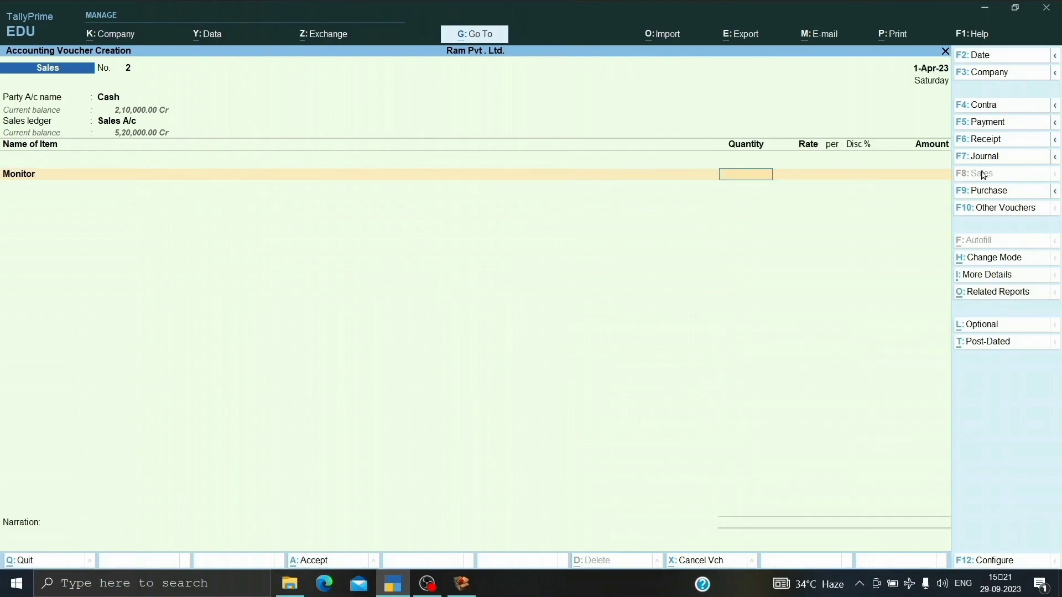
pyautogui.write('1')
pyautogui.press('Return')
pyautogui.press('Return')
pyautogui.press('Return')
# Try entering a discount of 1000 in the Monitor's Disc % column, and clear the entry.
pyautogui.write('1000')
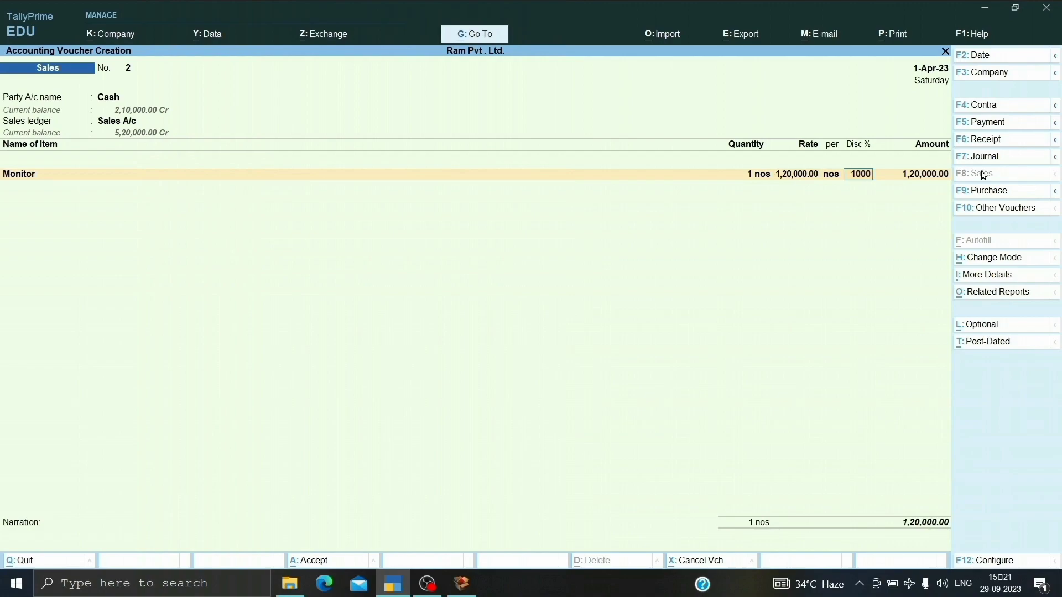
pyautogui.press('Return')
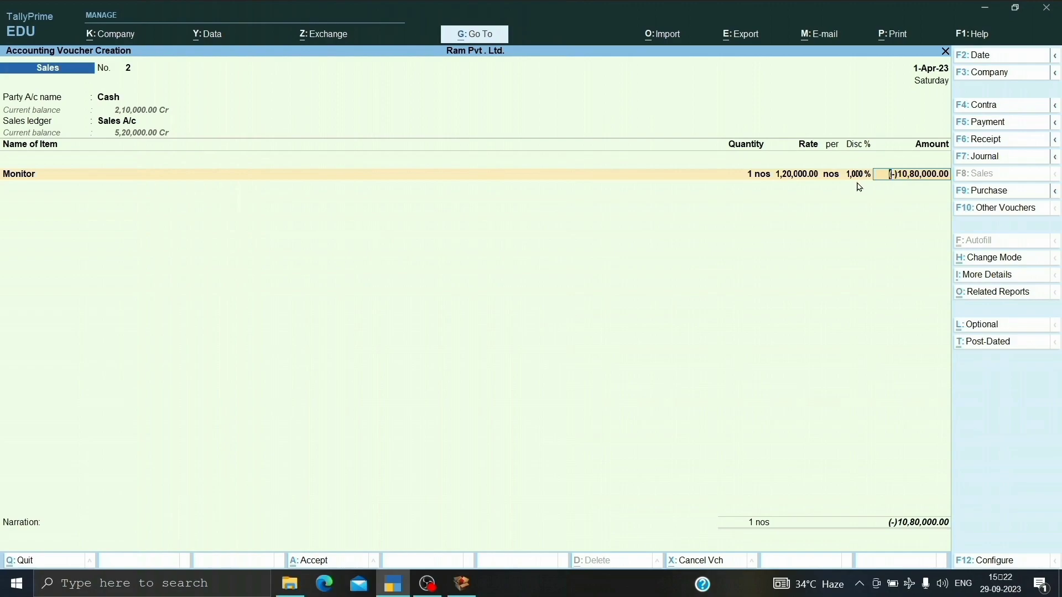
pyautogui.hotkey('shift', 'Tab')
pyautogui.press('BackSpace')
# Turn off the Use Discount column in invoices option in the company features and save the change.
pyautogui.press('F11')
pyautogui.press('Down')
pyautogui.press('Down')
pyautogui.press('Down')
pyautogui.press('Down')
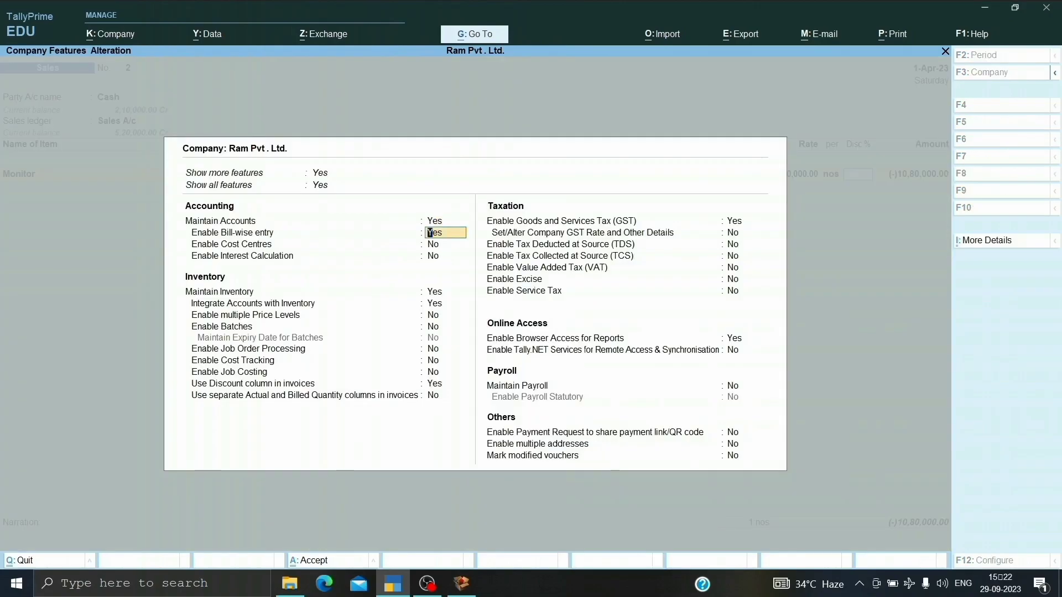
pyautogui.press('Down')
pyautogui.press('Down')
pyautogui.press('Down')
pyautogui.press('Down')
pyautogui.press('Down')
pyautogui.press('Down')
pyautogui.press('Down')
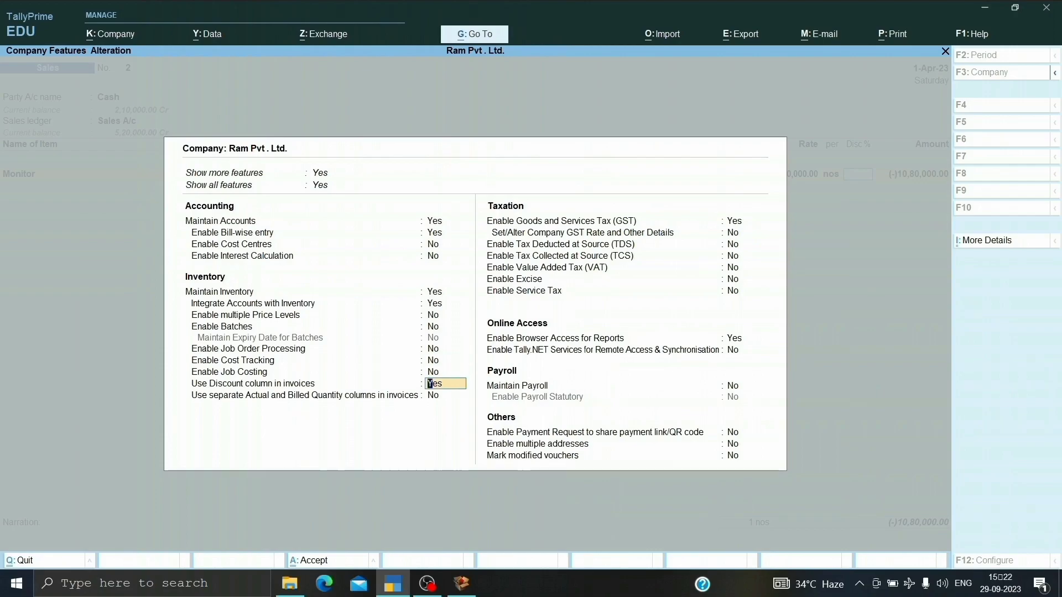
pyautogui.write('n')
pyautogui.hotkey('ctrl', 'a')
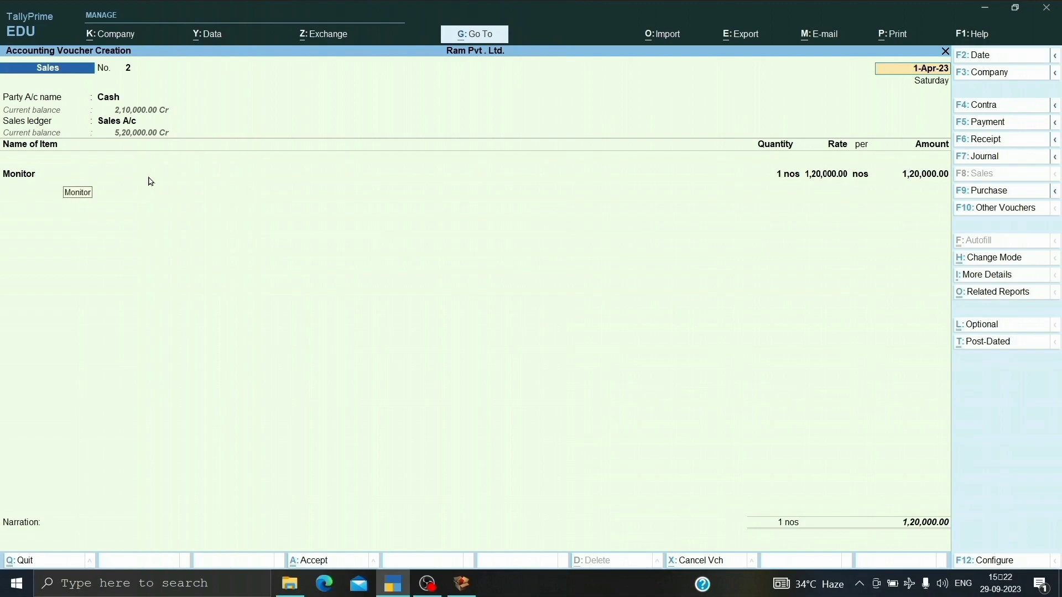
# Open the sales voucher configuration and set Show more configurations to Yes.
pyautogui.press('F12')
pyautogui.click(1042, 566)
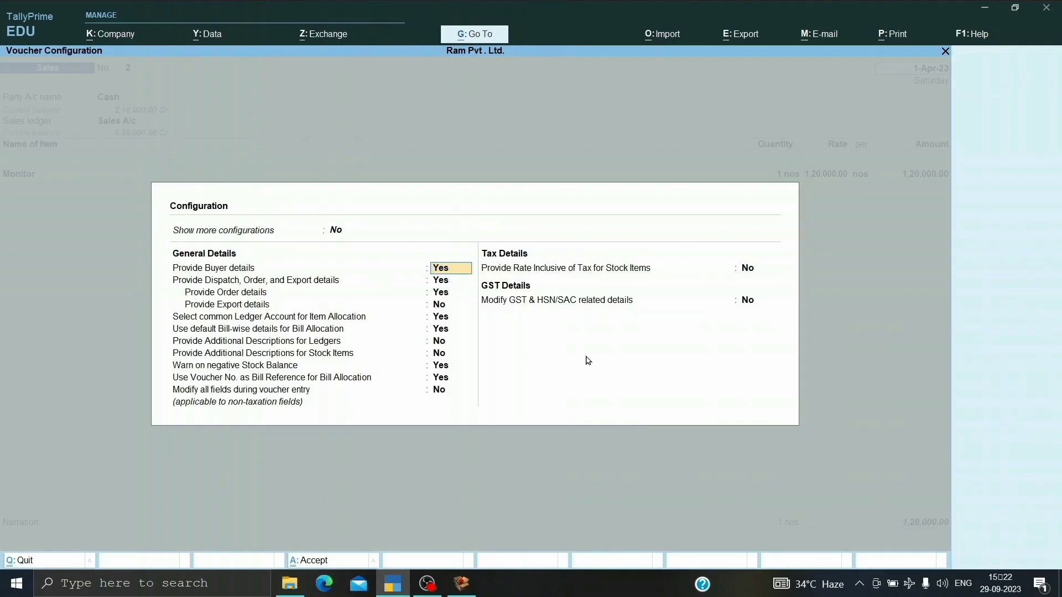
pyautogui.press('Up')
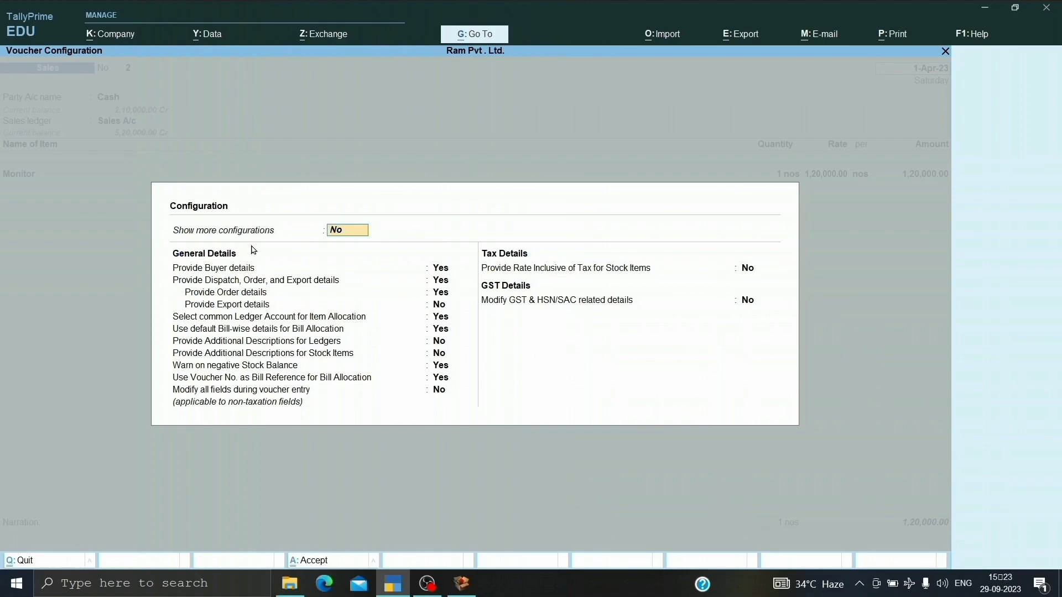
pyautogui.press('Return')
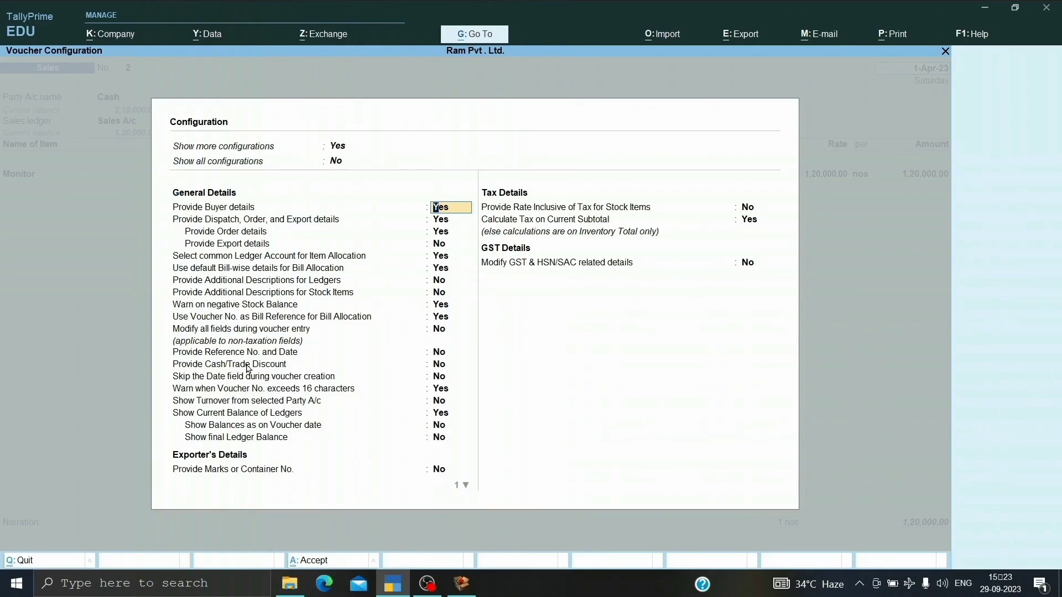
# Set Provide Cash/Trade Discount to Yes in the sales voucher configuration and save the configuration.
pyautogui.press('Return')
pyautogui.press('Return')
pyautogui.press('Return')
pyautogui.press('Return')
pyautogui.press('Return')
pyautogui.press('Return')
pyautogui.press('Return')
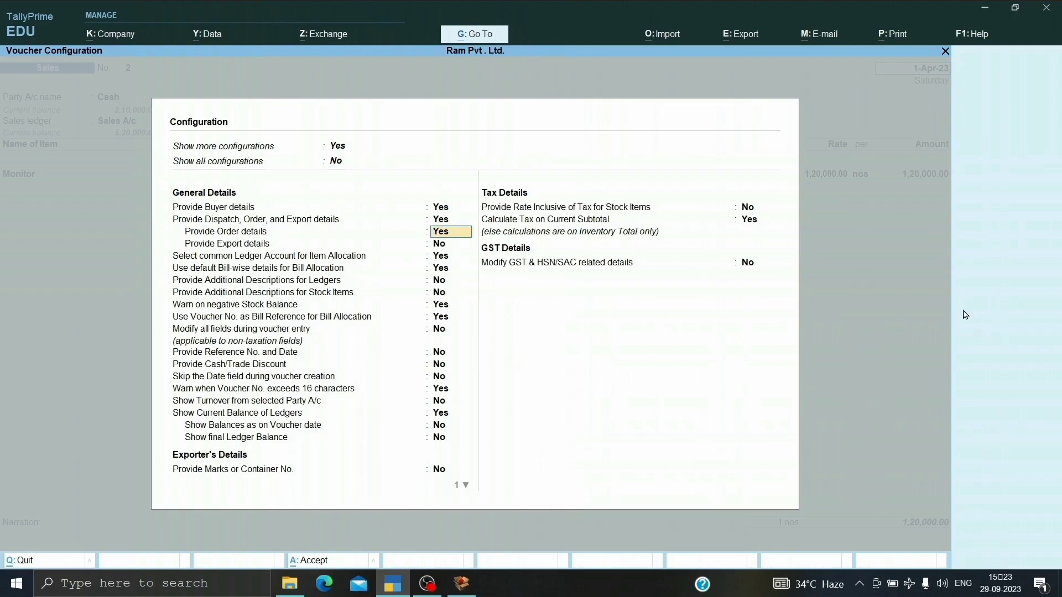
pyautogui.press('Return')
pyautogui.press('Return')
pyautogui.press('Return')
pyautogui.press('Return')
pyautogui.press('Return')
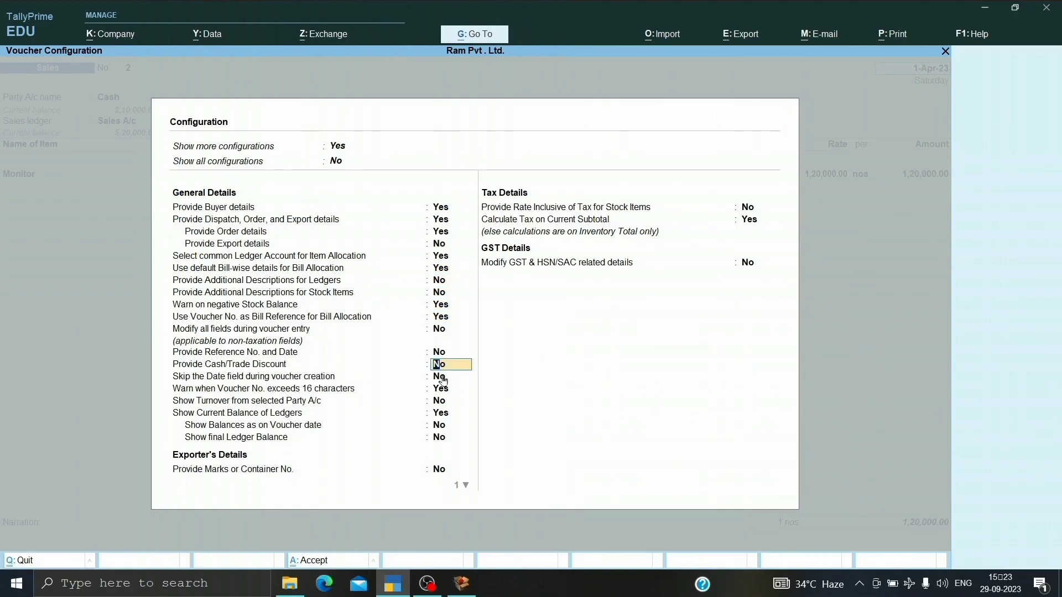
pyautogui.write('y')
pyautogui.press('Return')
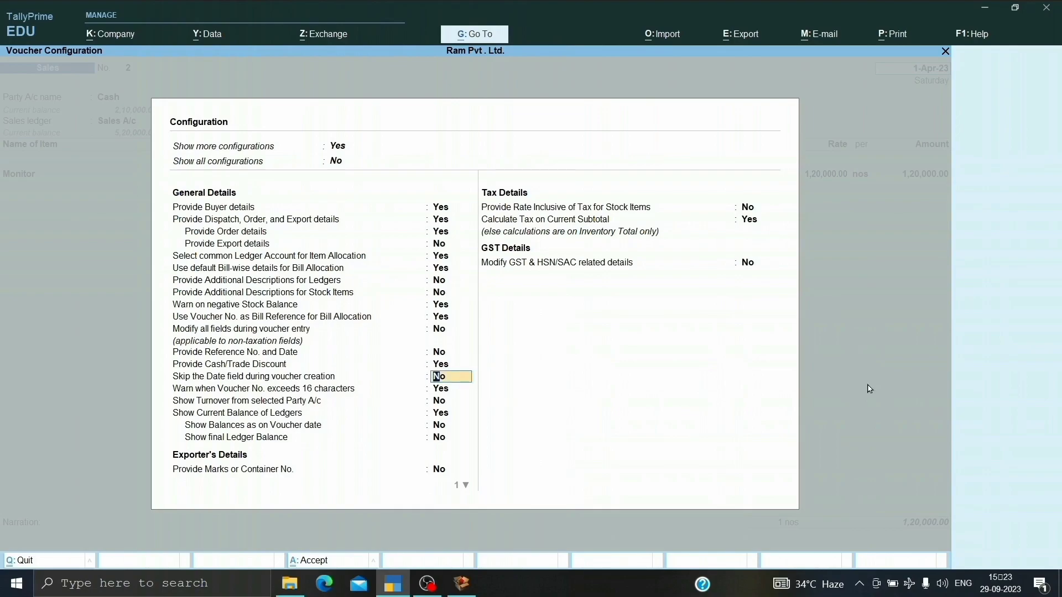
pyautogui.hotkey('ctrl', 'a')
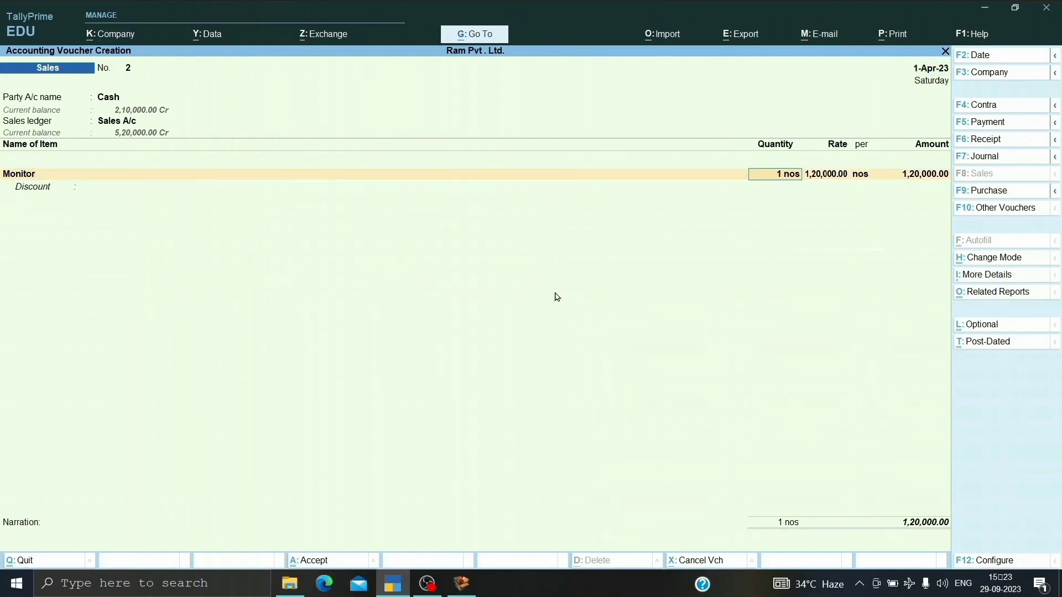
# Enter a 10 % discount on the Monitor item in the sales voucher.
pyautogui.press('Return')
pyautogui.press('Return')
pyautogui.press('Return')
pyautogui.press('Return')
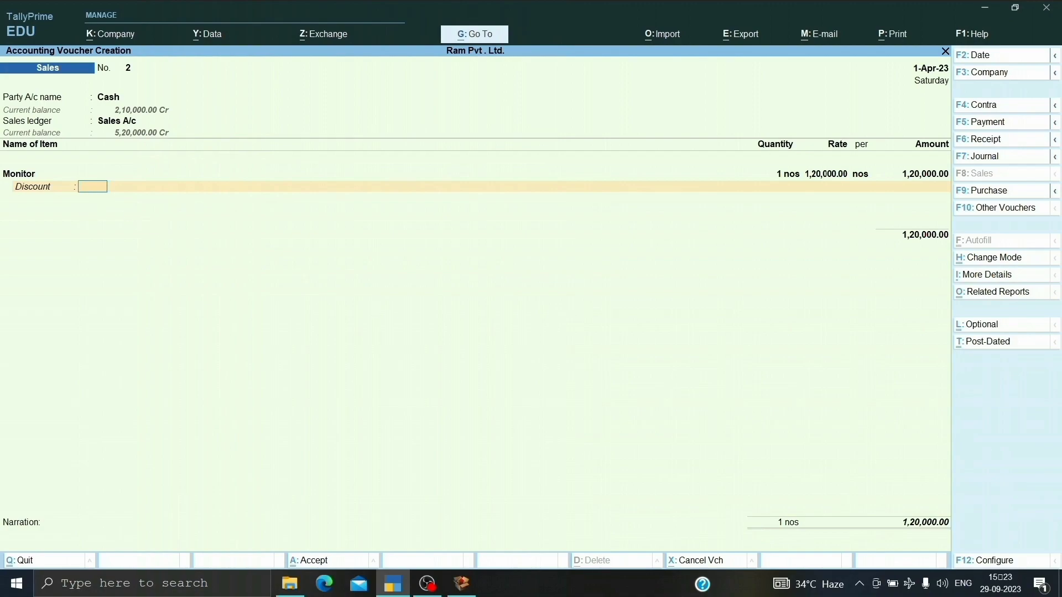
pyautogui.press('Return')
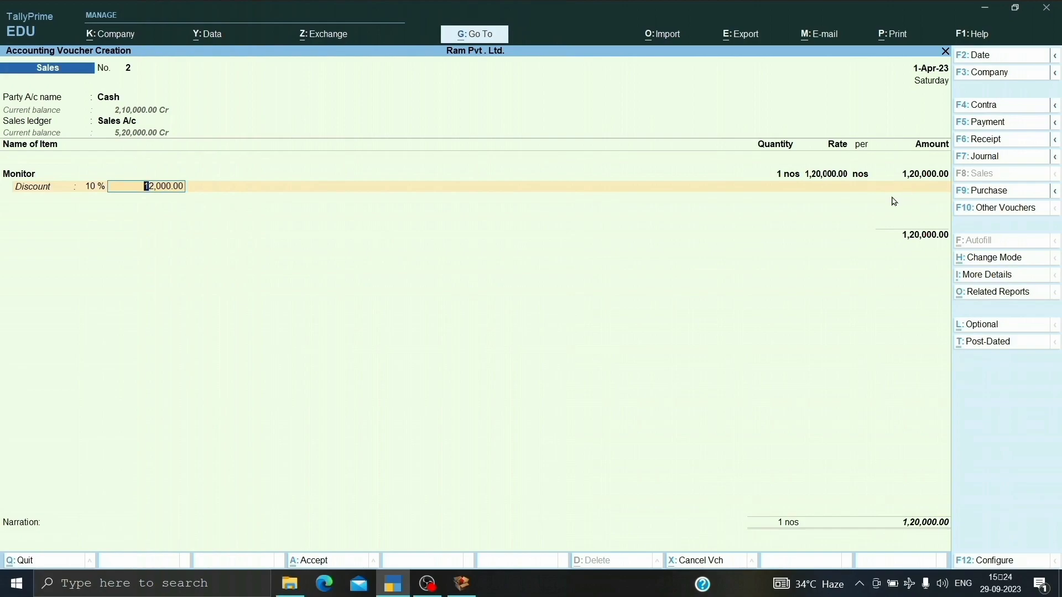
pyautogui.press('Return')
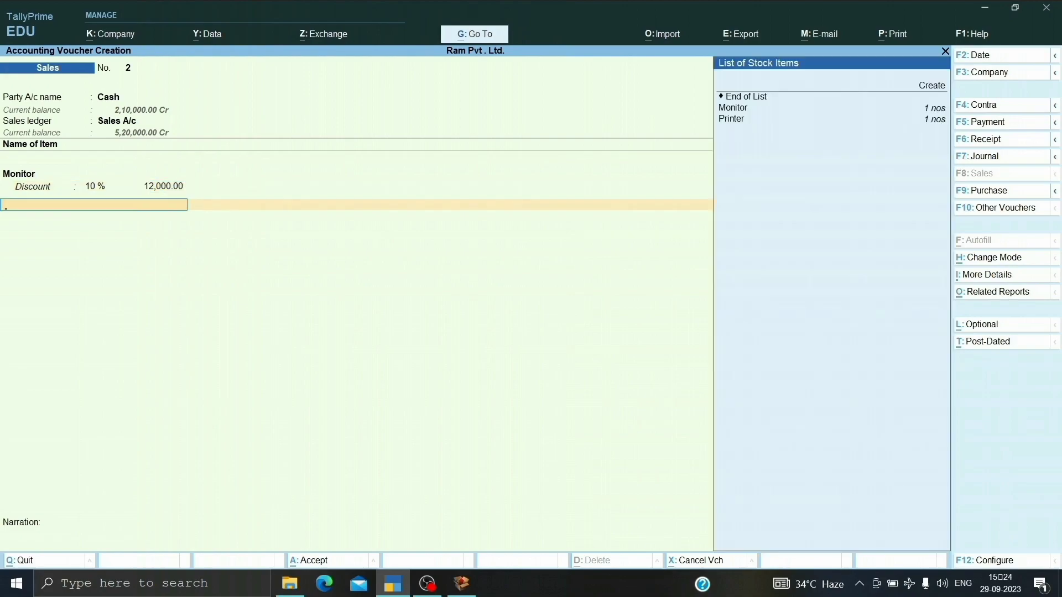
# Add the Printer stock item with a quantity of 1 nos at a rate of 1,40,000 per nos.
pyautogui.press('Down')
pyautogui.press('Down')
pyautogui.press('Down')
pyautogui.press('Return')
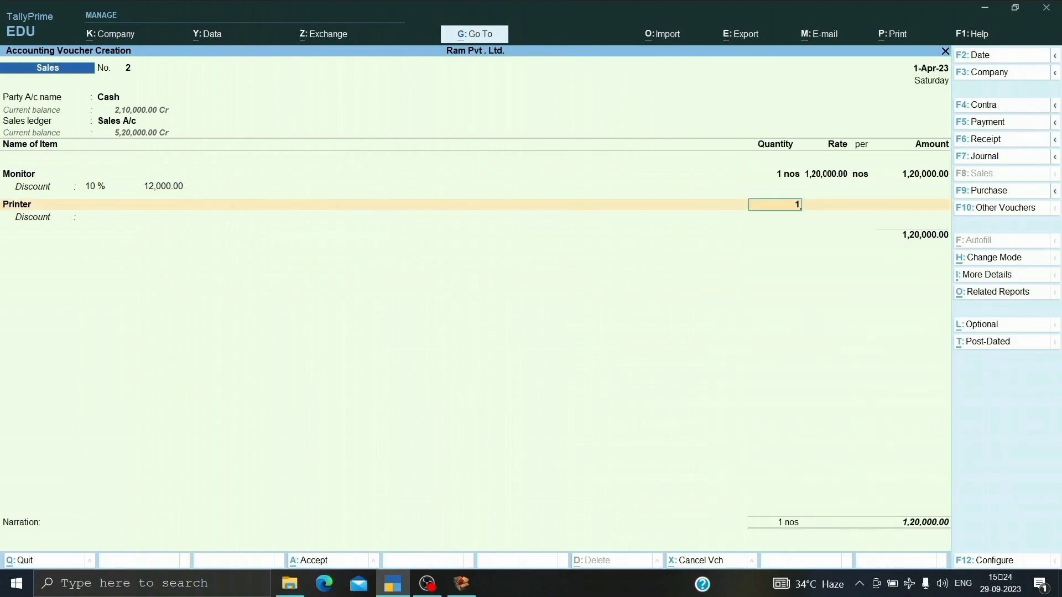
pyautogui.press('Return')
pyautogui.press('Return')
pyautogui.press('Return')
pyautogui.press('Return')
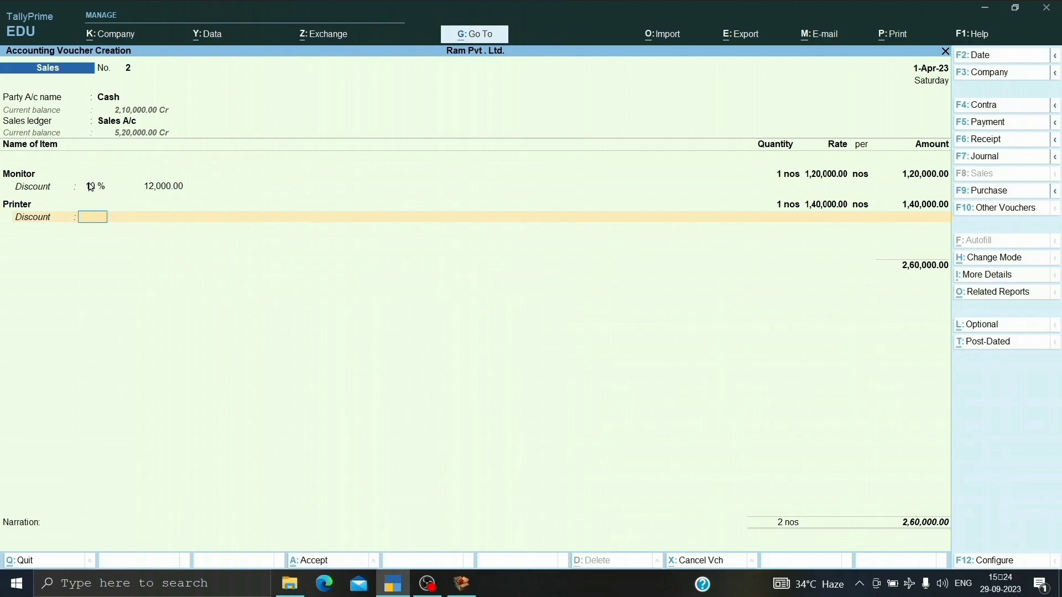
# Enter a flat discount amount of 2,000 on the Printer item and end the stock item list.
pyautogui.press('Return')
pyautogui.press('Return')
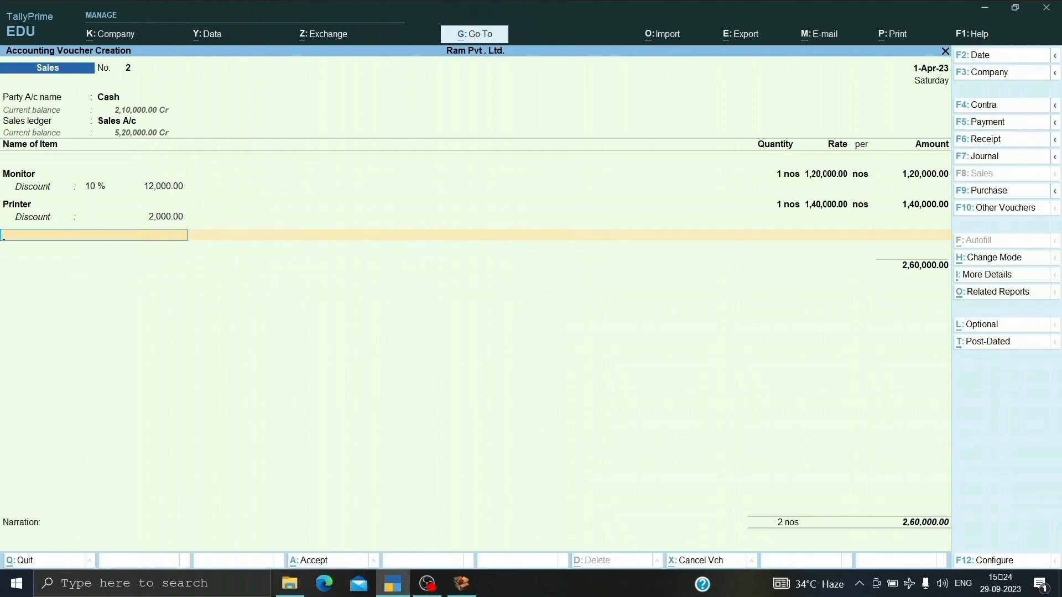
pyautogui.press('Return')
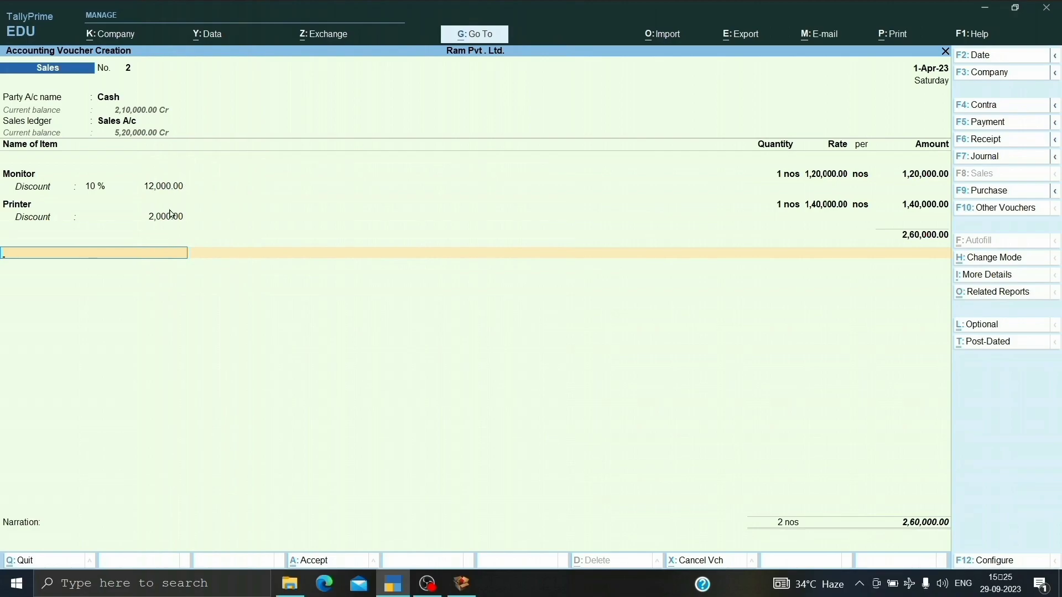
# Create the ledger Cash / Trade on Sales A/c under Indirect Expenses with Discount as its type of ledger.
pyautogui.hotkey('alt', 'c')
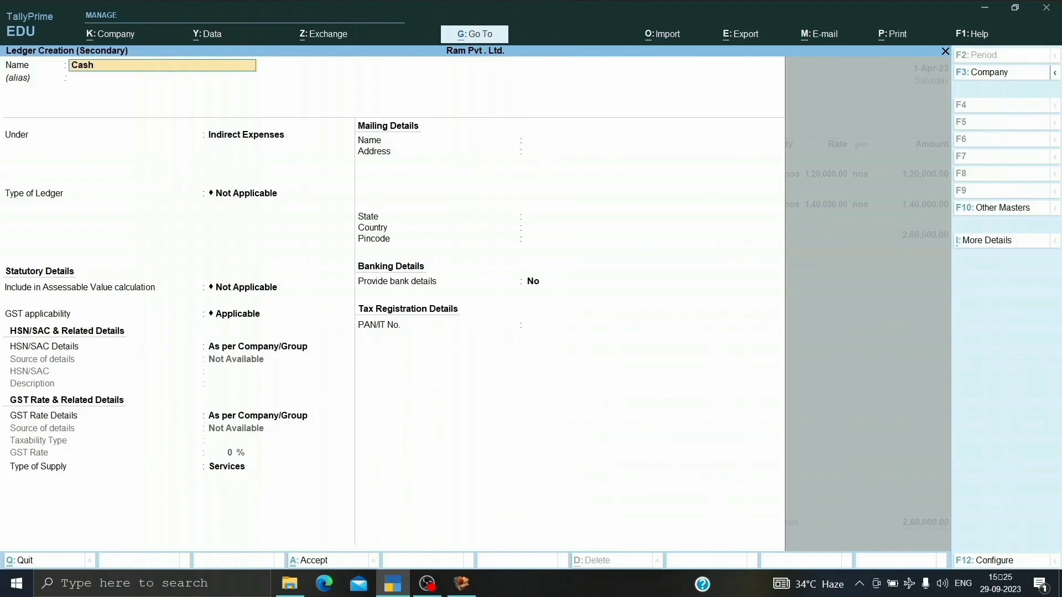
pyautogui.write('Cash / Trade on Sales A/c')
pyautogui.press('Return')
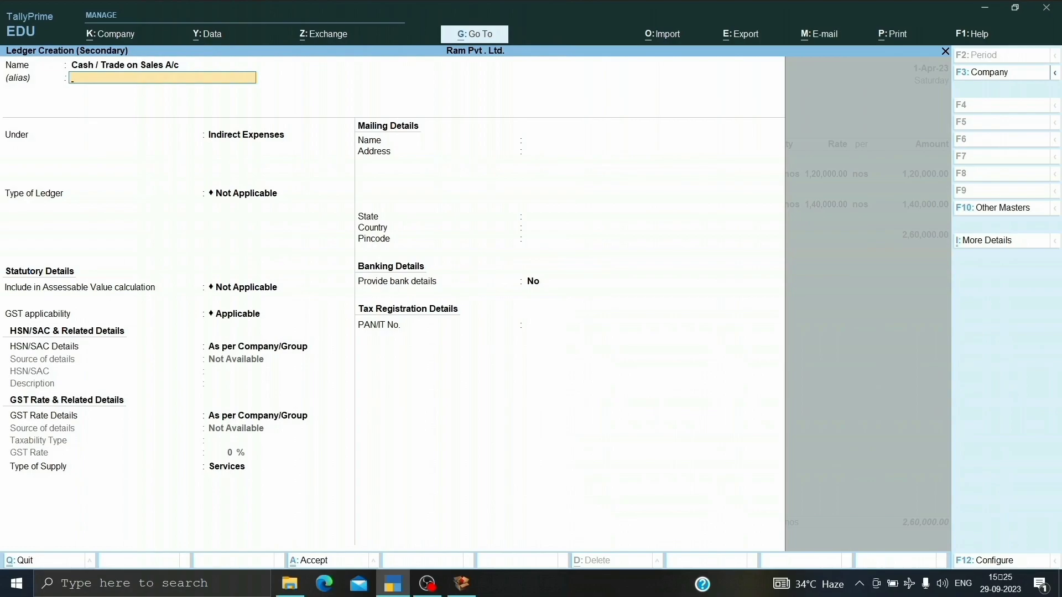
pyautogui.press('Return')
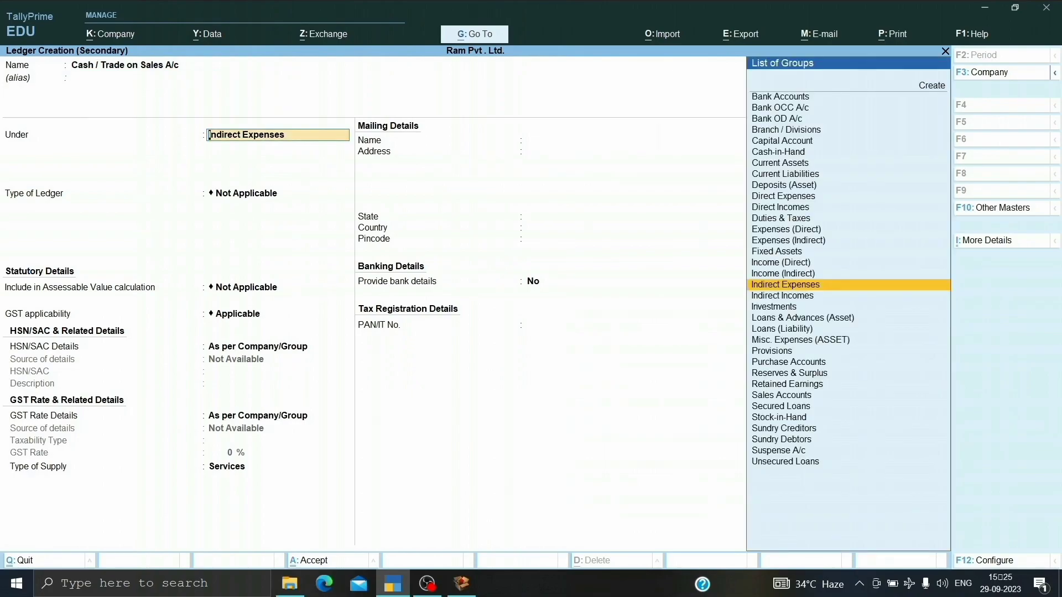
pyautogui.press('Return')
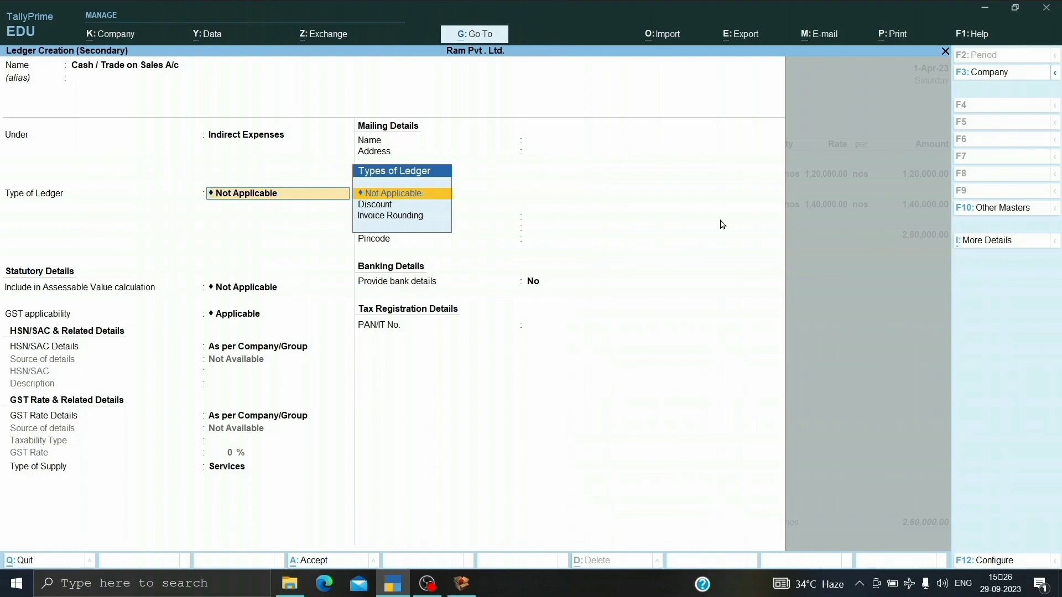
pyautogui.press('Down')
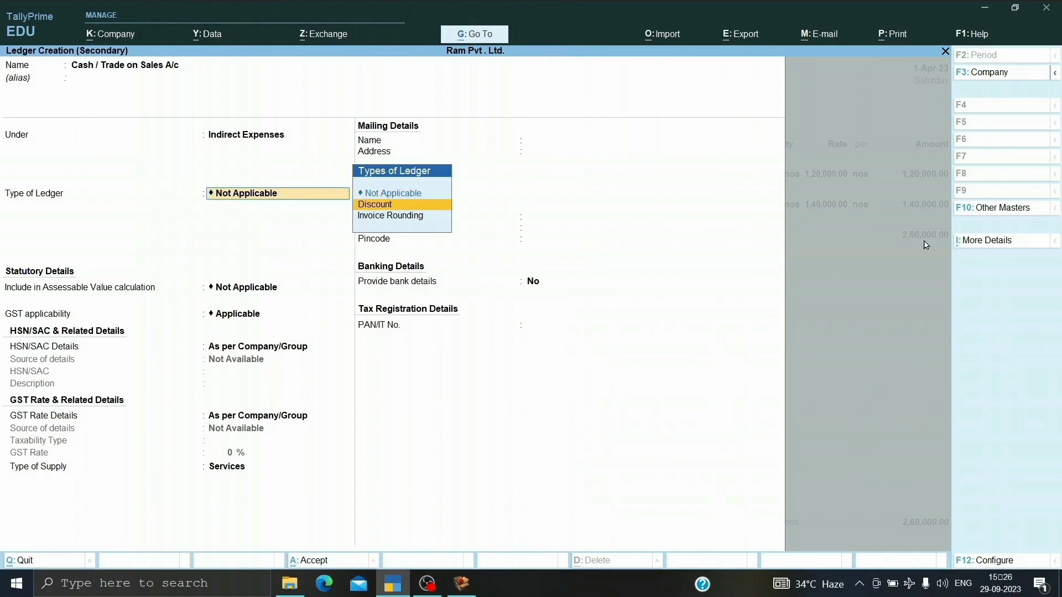
pyautogui.press('Return')
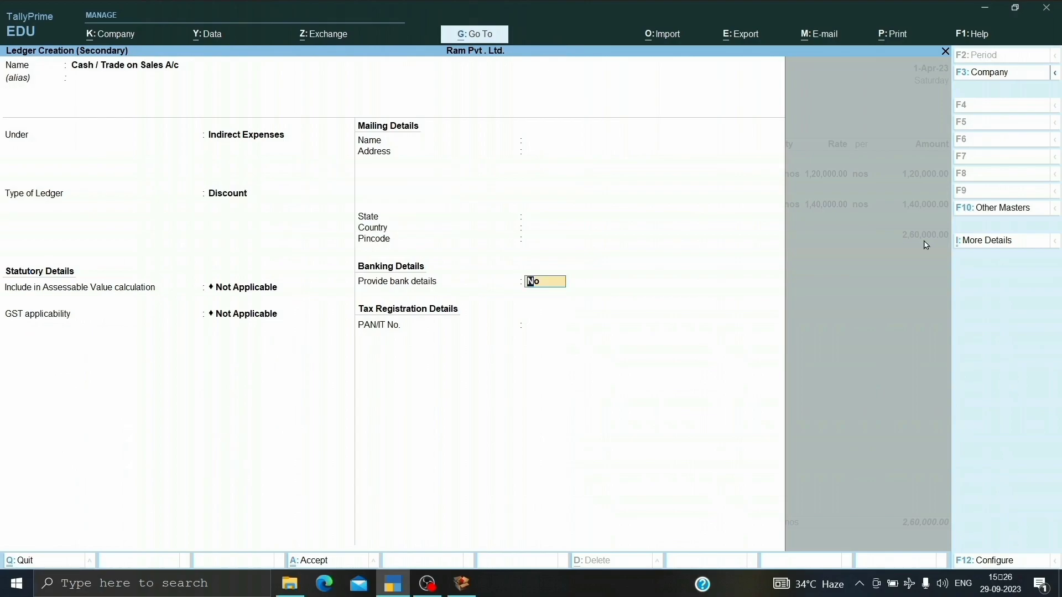
pyautogui.press('Return')
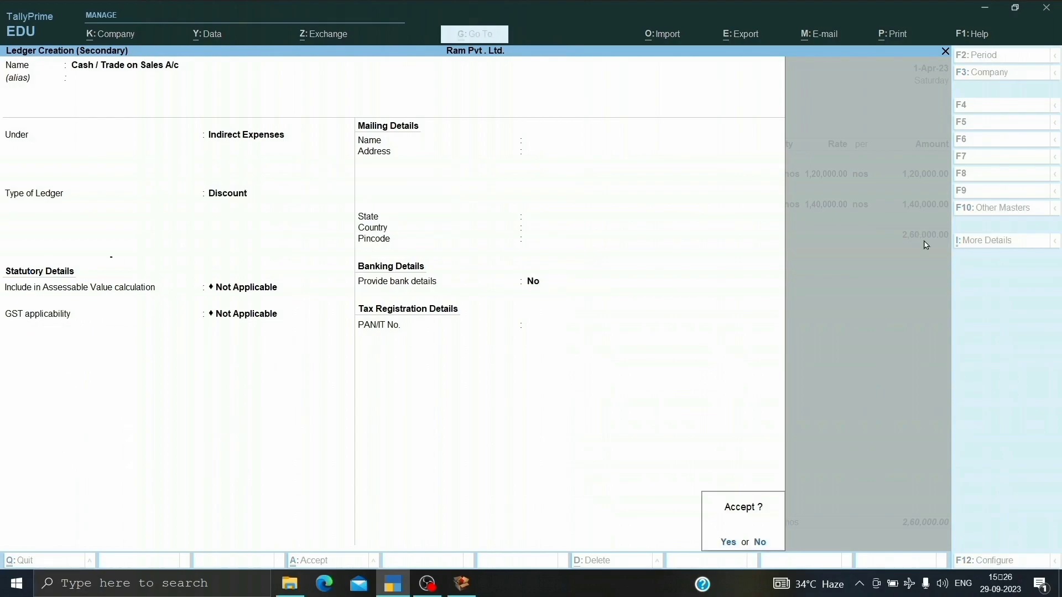
pyautogui.press('Return')
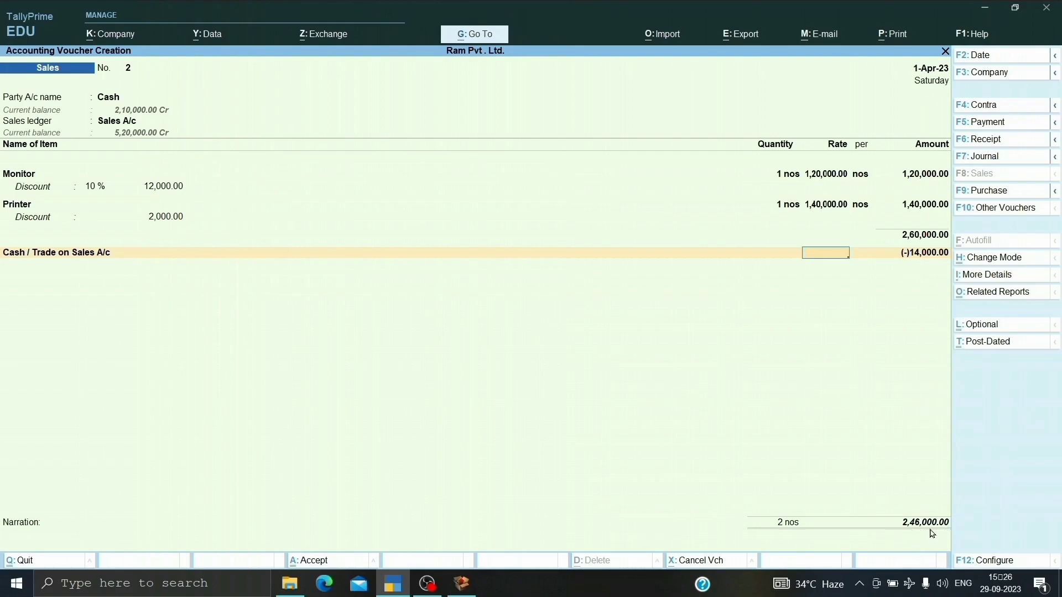
# Accept the discount ledger's calculated amount and add the CGST and SGST ledgers to the sales voucher.
pyautogui.press('Return')
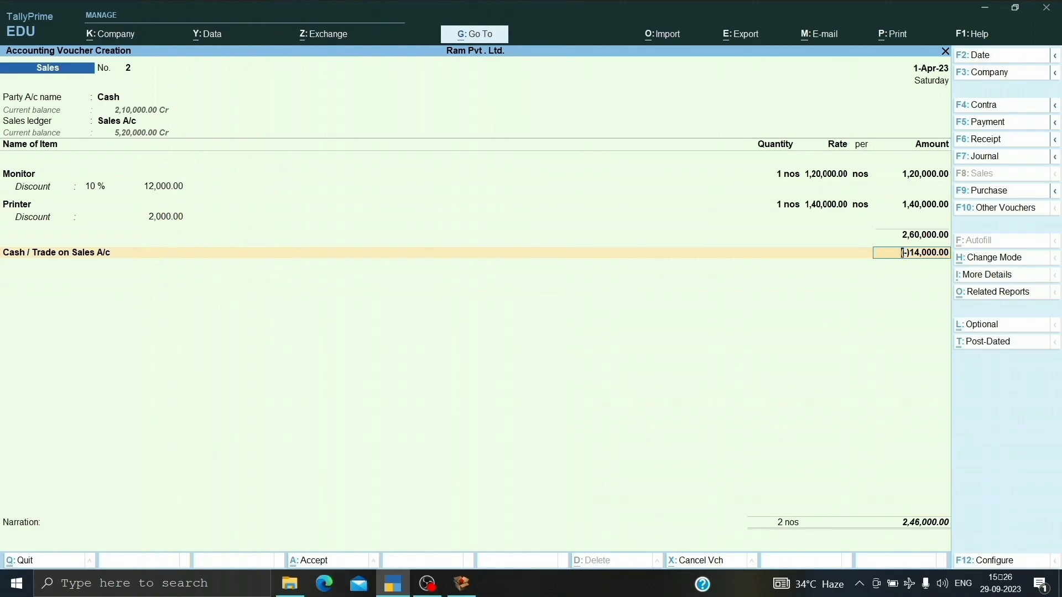
pyautogui.press('Return')
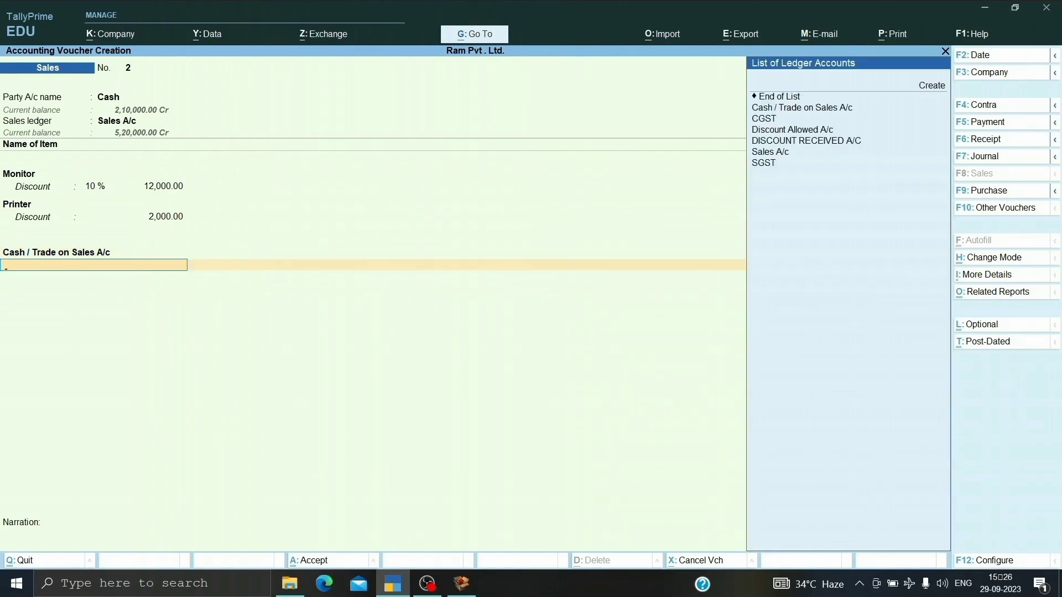
pyautogui.press('Down')
pyautogui.press('Down')
pyautogui.press('Return')
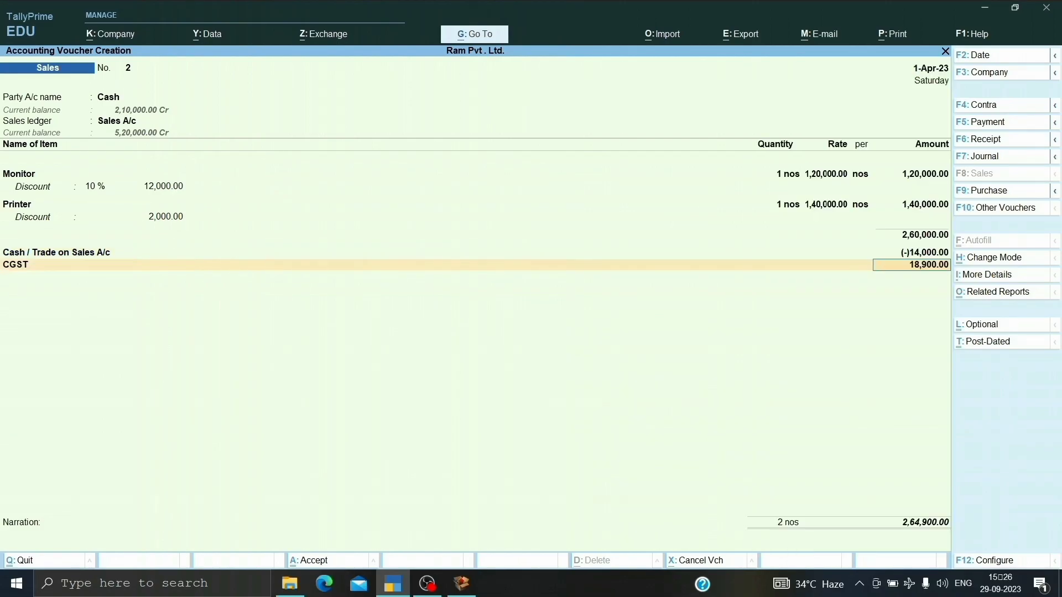
pyautogui.press('Return')
pyautogui.press('Down')
pyautogui.press('Down')
pyautogui.press('Down')
pyautogui.press('Down')
pyautogui.press('Down')
pyautogui.press('Down')
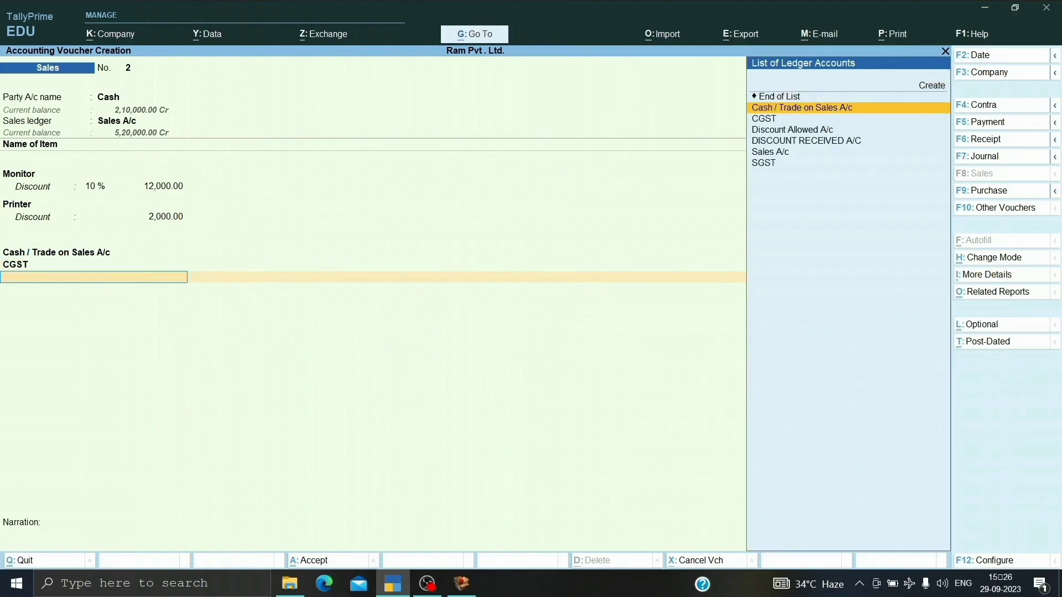
pyautogui.press('Return')
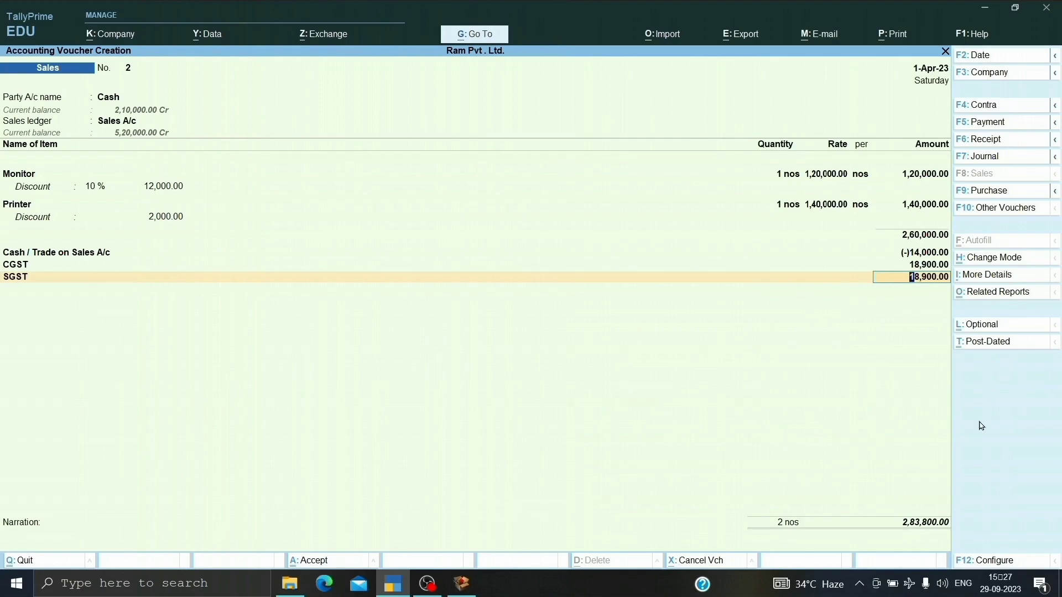
# Preview the Tax Invoice print enlarged, examine the discount and GST breakdown, and return to the voucher.
pyautogui.hotkey('alt', 'p')
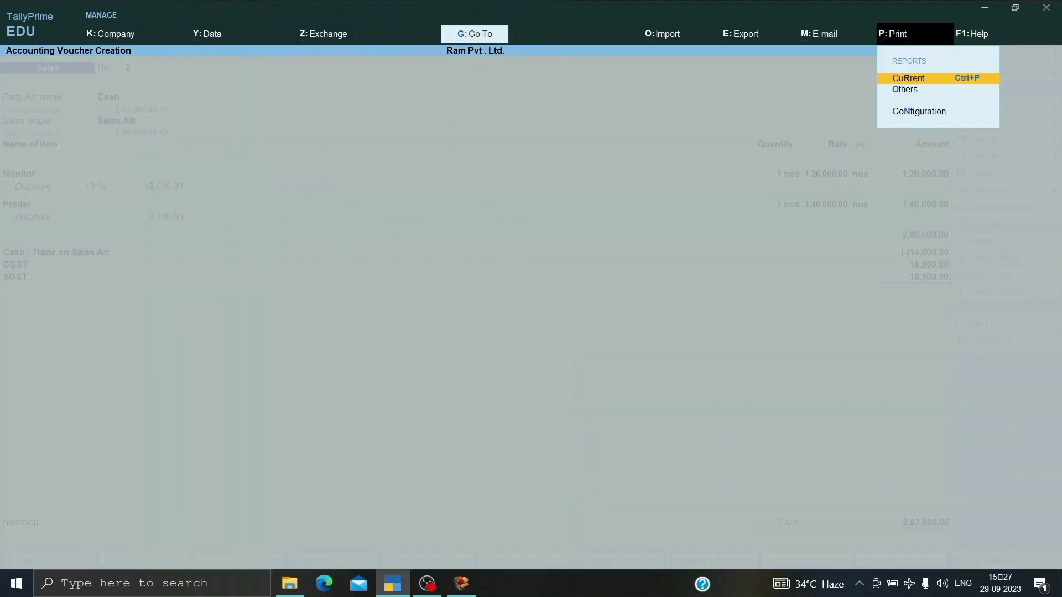
pyautogui.press('Return')
pyautogui.press('i')
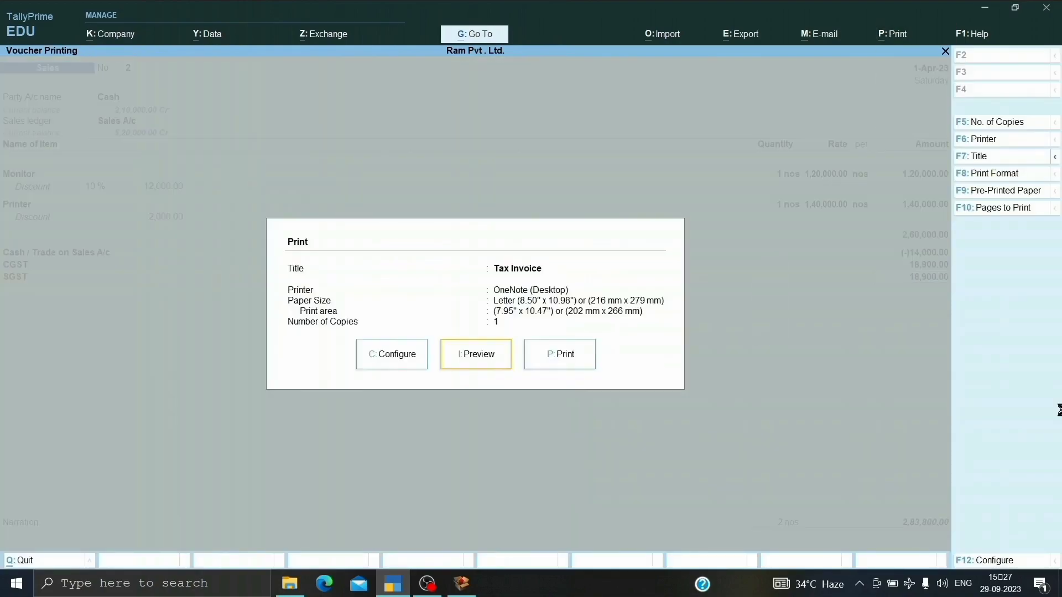
pyautogui.hotkey('alt', 'z')
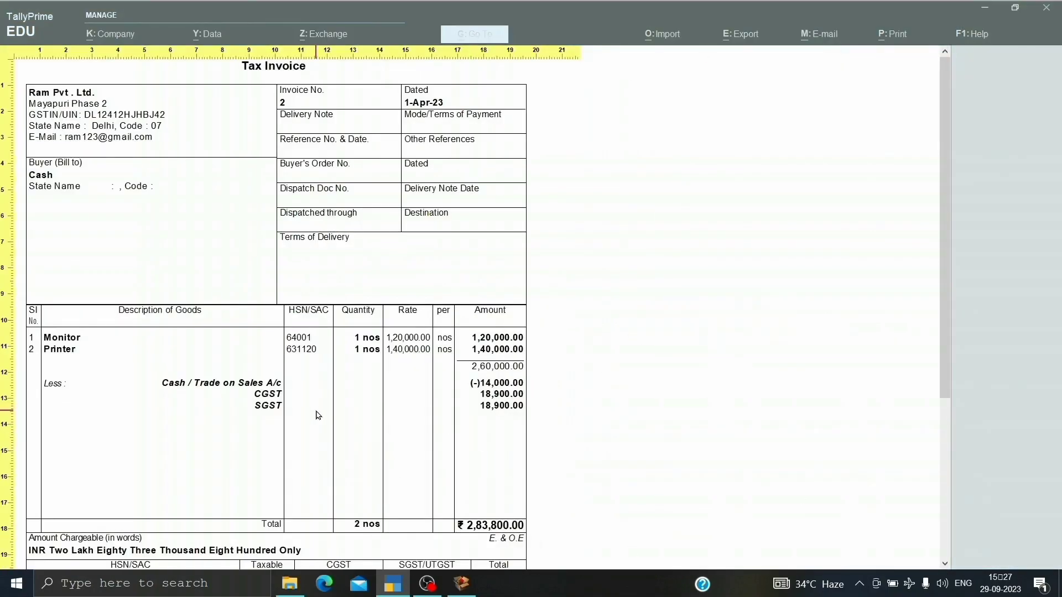
pyautogui.scroll(-2, 318, 415)
pyautogui.scroll(-4, 318, 415)
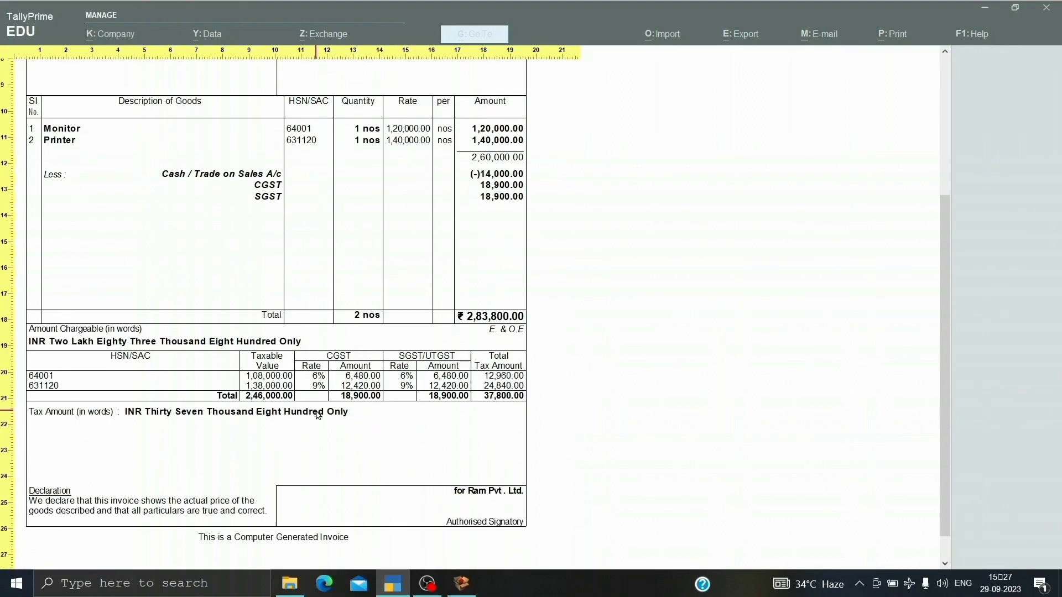
pyautogui.scroll(2, 318, 415)
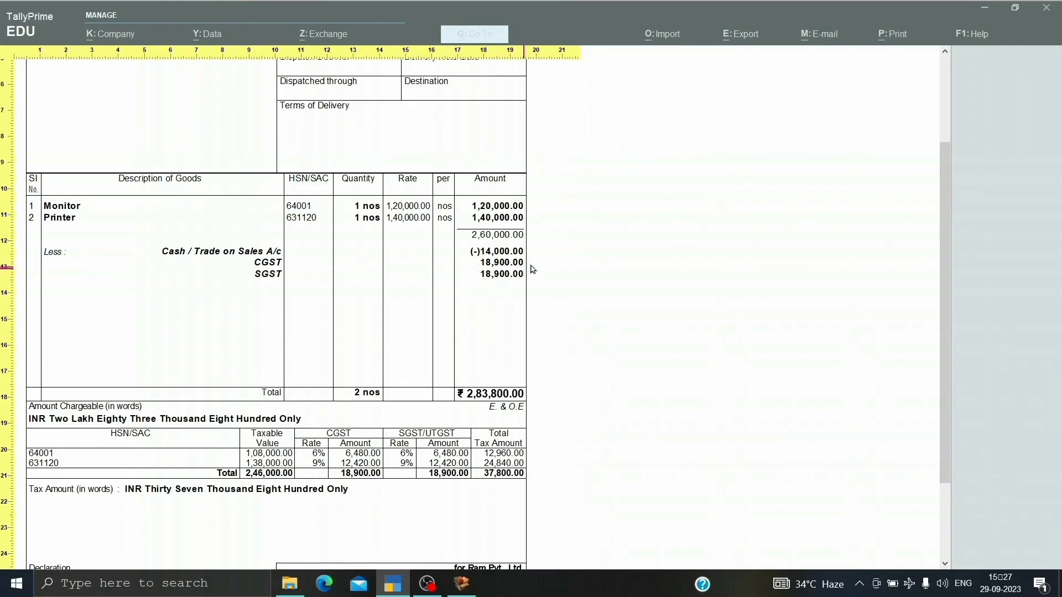
pyautogui.press('Escape')
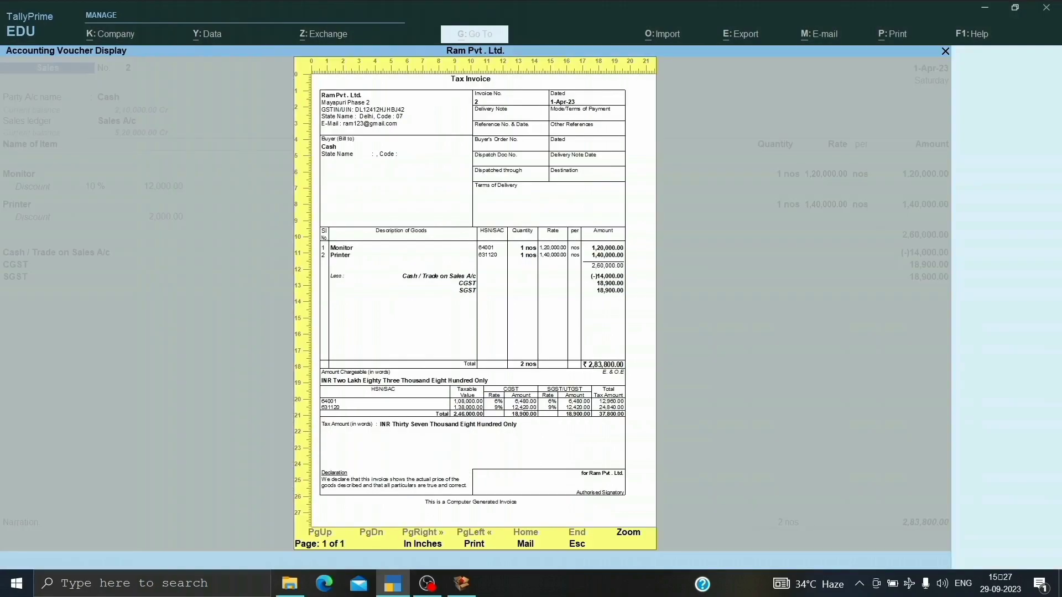
pyautogui.press('Escape')
pyautogui.press('Escape')
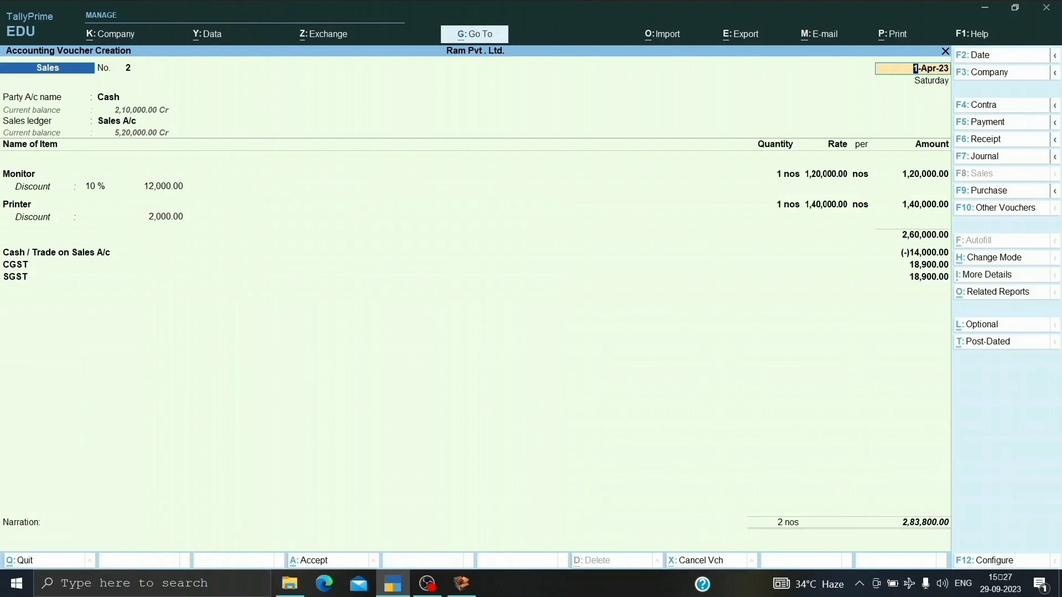
# Save the cash sales voucher and leave voucher creation for the Gateway of Tally.
pyautogui.hotkey('ctrl', 'a')
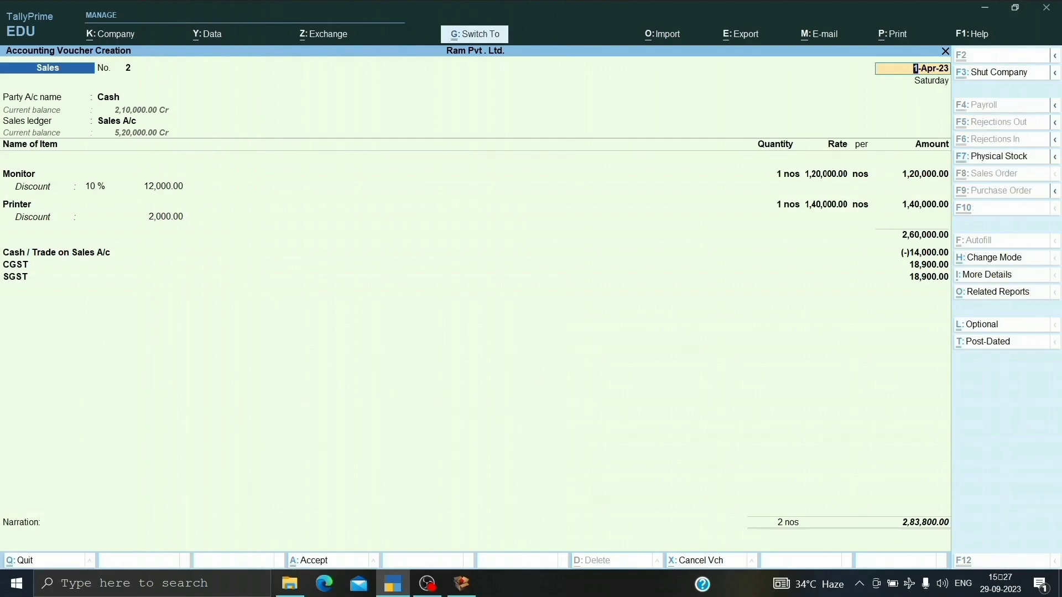
pyautogui.hotkey('ctrl', 'a')
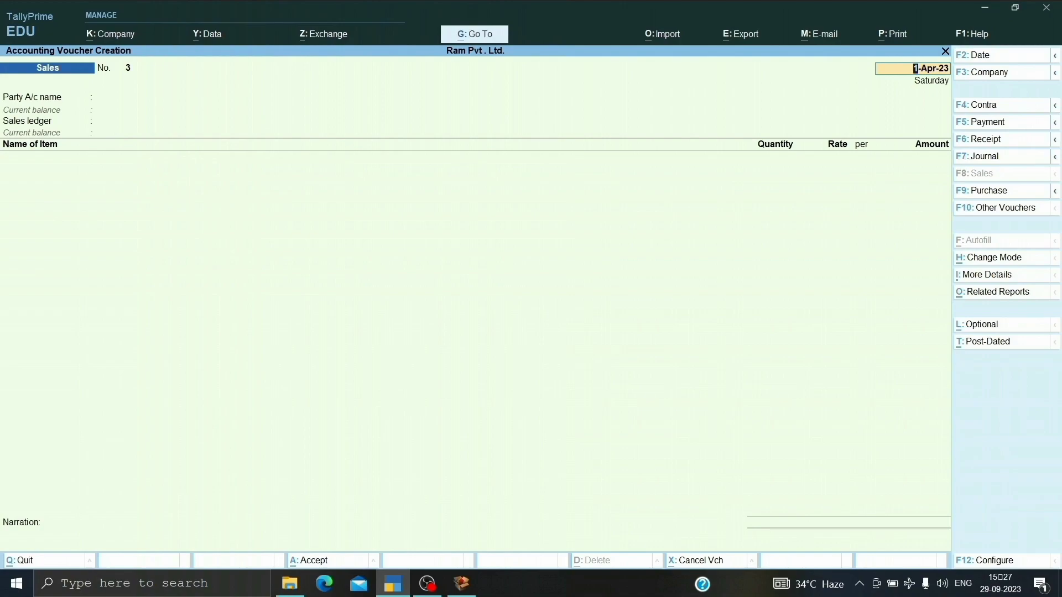
pyautogui.press('BackSpace')
pyautogui.press('Escape')
pyautogui.press('y')
# Open the saved cash sales voucher from the Day Book.
pyautogui.press('Down')
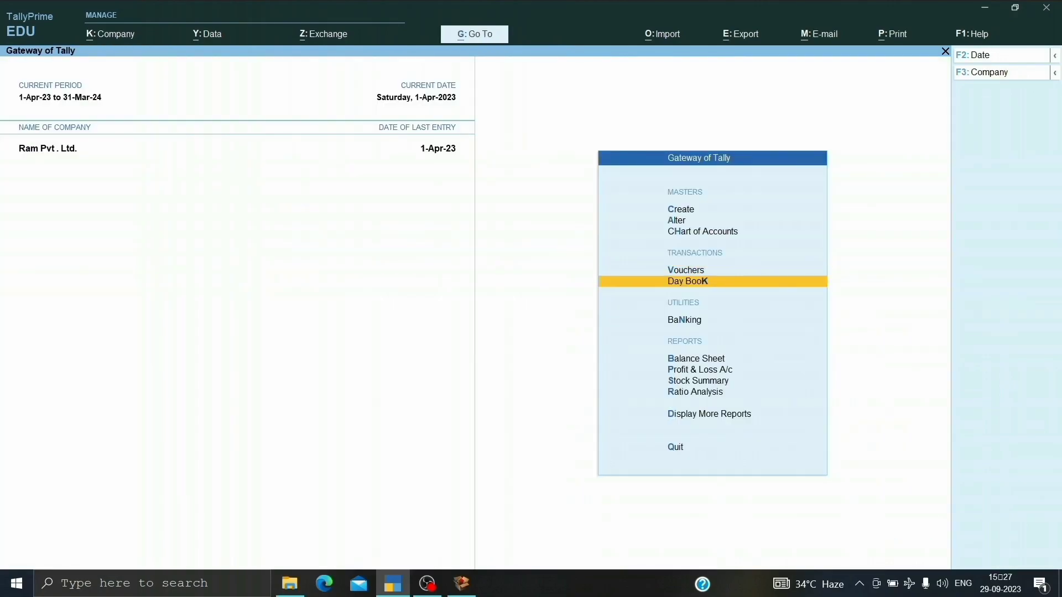
pyautogui.press('Return')
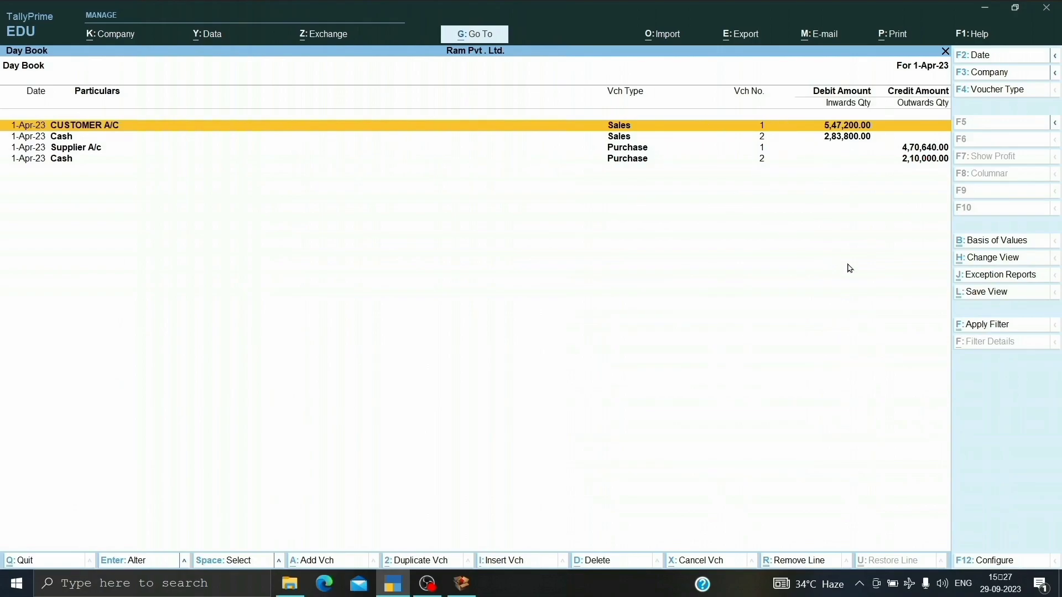
pyautogui.press('Down')
pyautogui.press('Return')
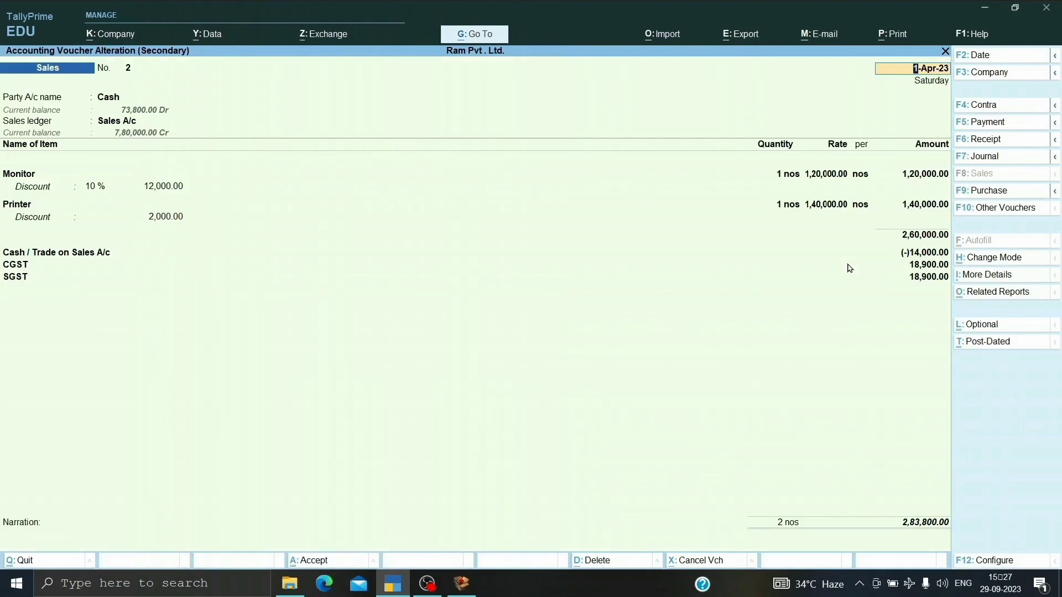